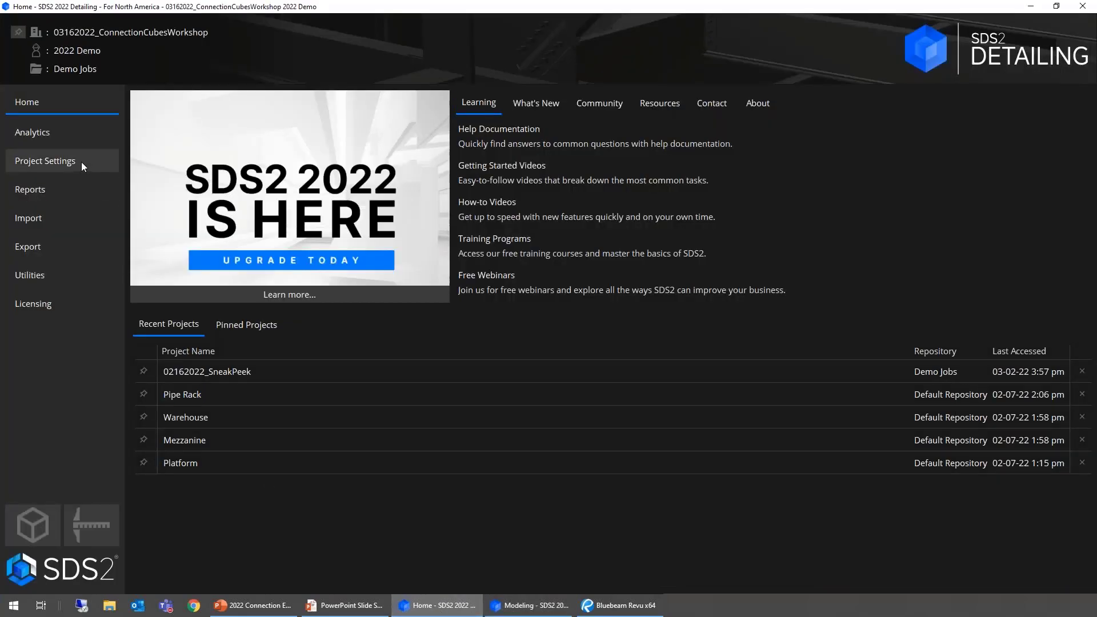
- Make sure Show limit state capacities is enabled in the Reports options of the job's Design Settings and accept the settings
click(81, 162)
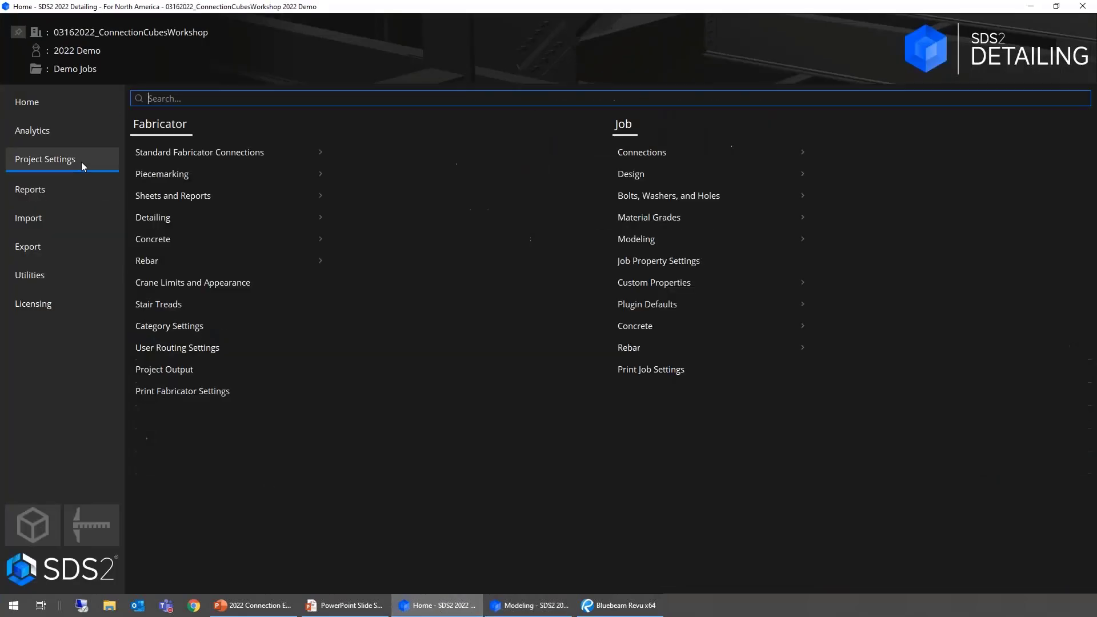
click(728, 176)
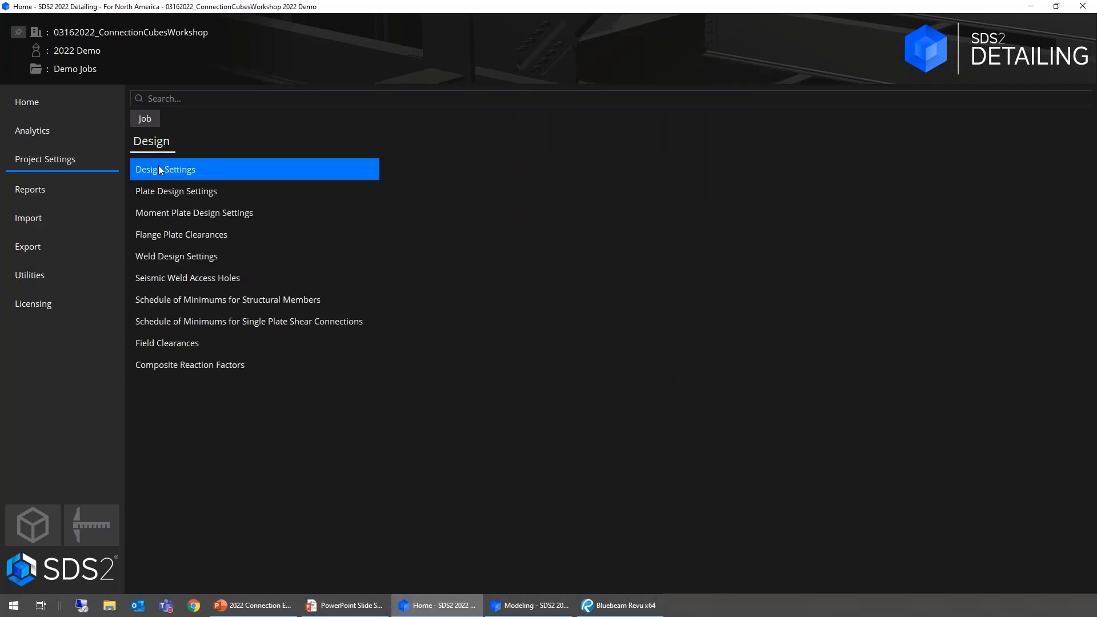
click(161, 170)
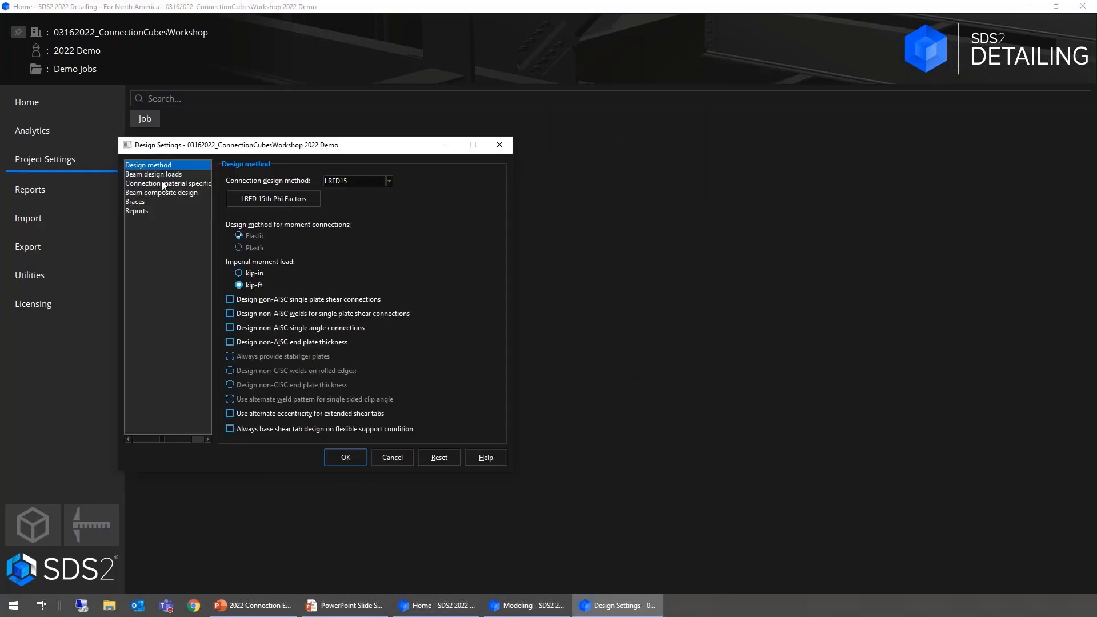
click(135, 211)
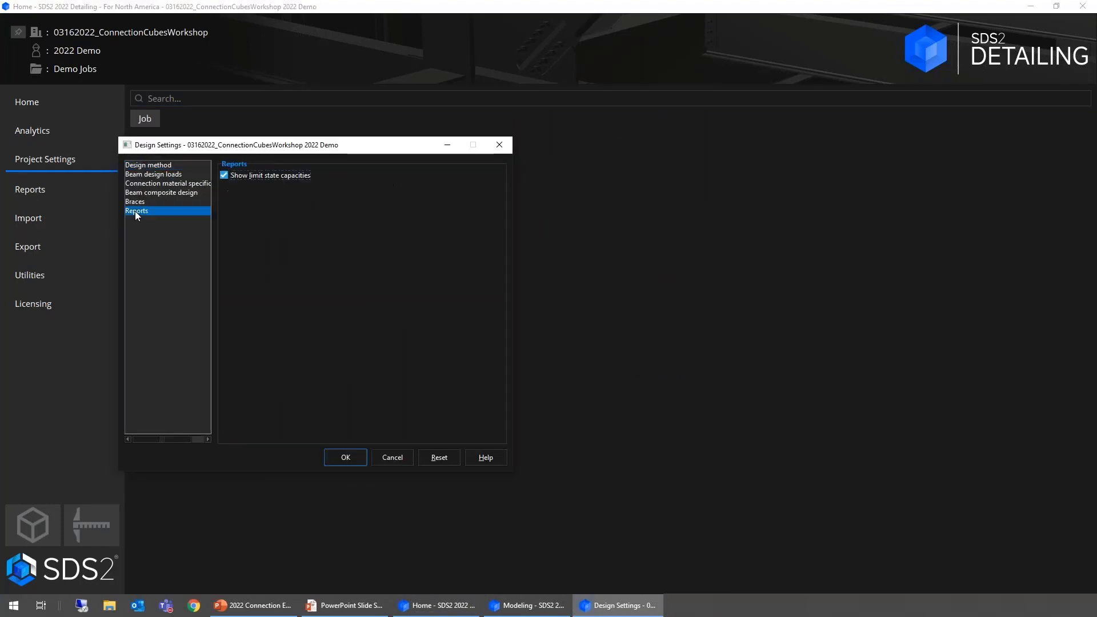
drag(379, 152, 475, 148)
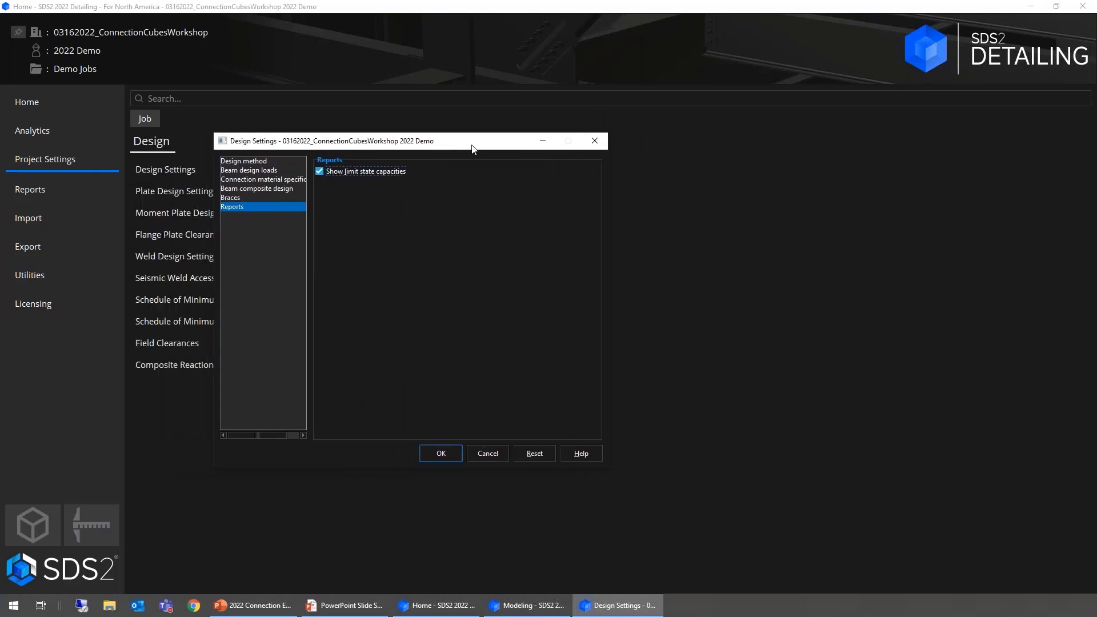
click(355, 173)
click(372, 169)
drag(496, 143, 609, 134)
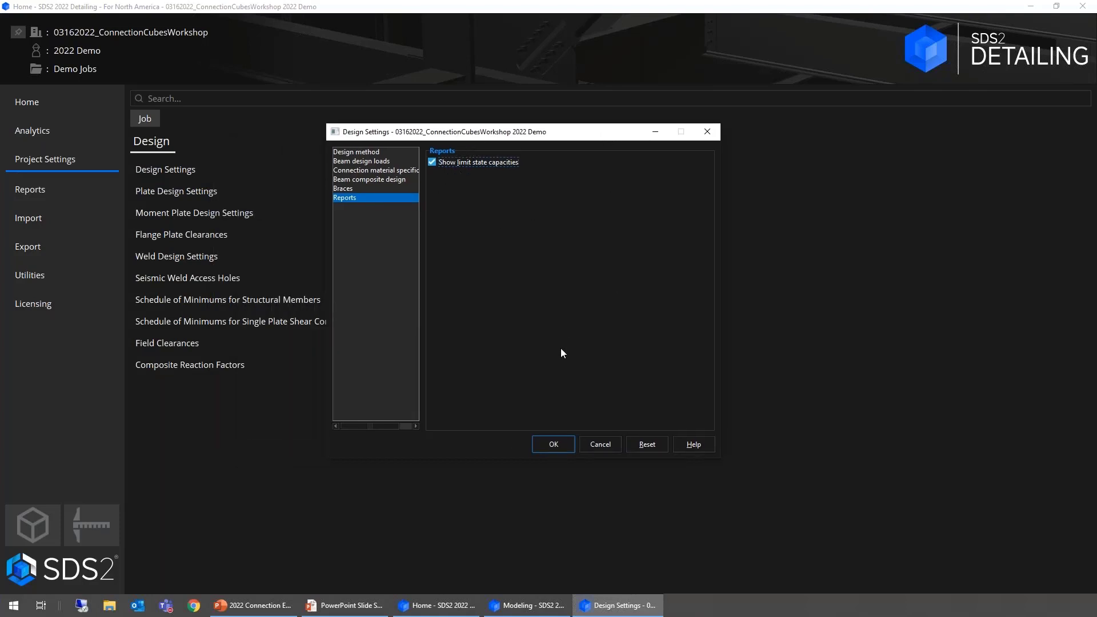
click(554, 444)
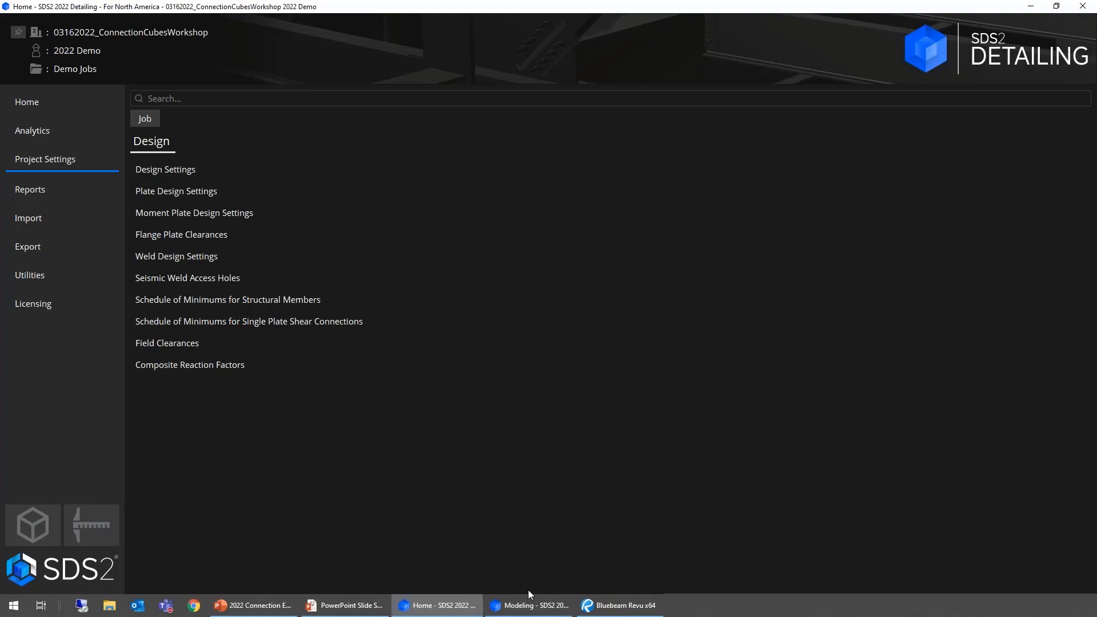
- Switch to the SDS2 Modeling window, examine the limit state results for the end plate connection at the column web, and close without changes
click(530, 606)
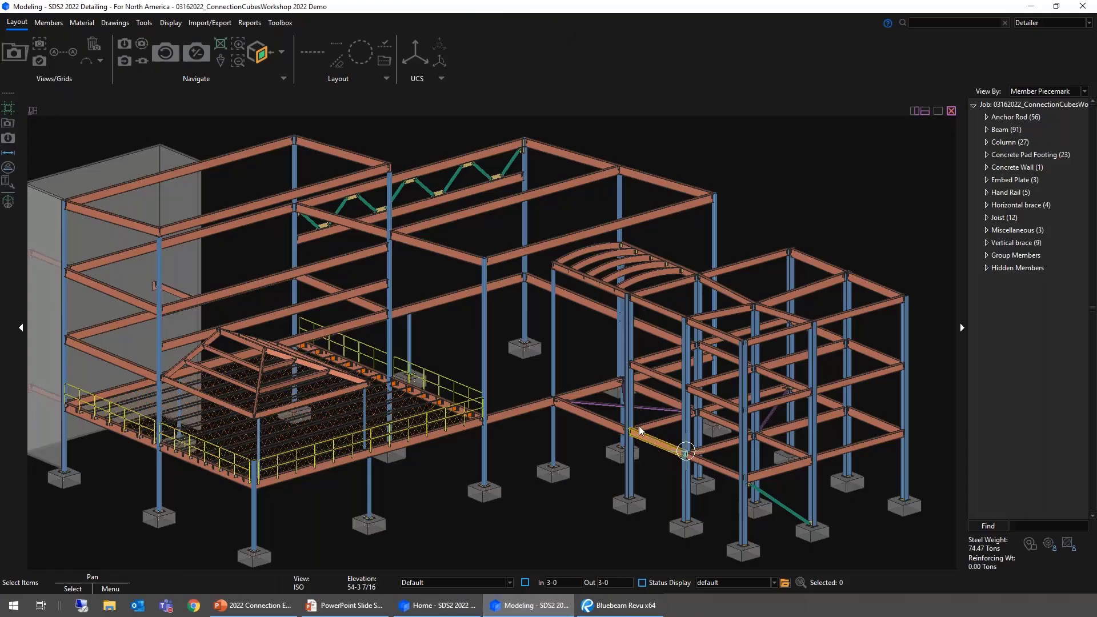
scroll(639, 436, up, 5)
scroll(630, 435, up, 5)
scroll(572, 471, down, 2)
scroll(572, 471, down, 6)
scroll(663, 491, up, 5)
scroll(663, 492, up, 10)
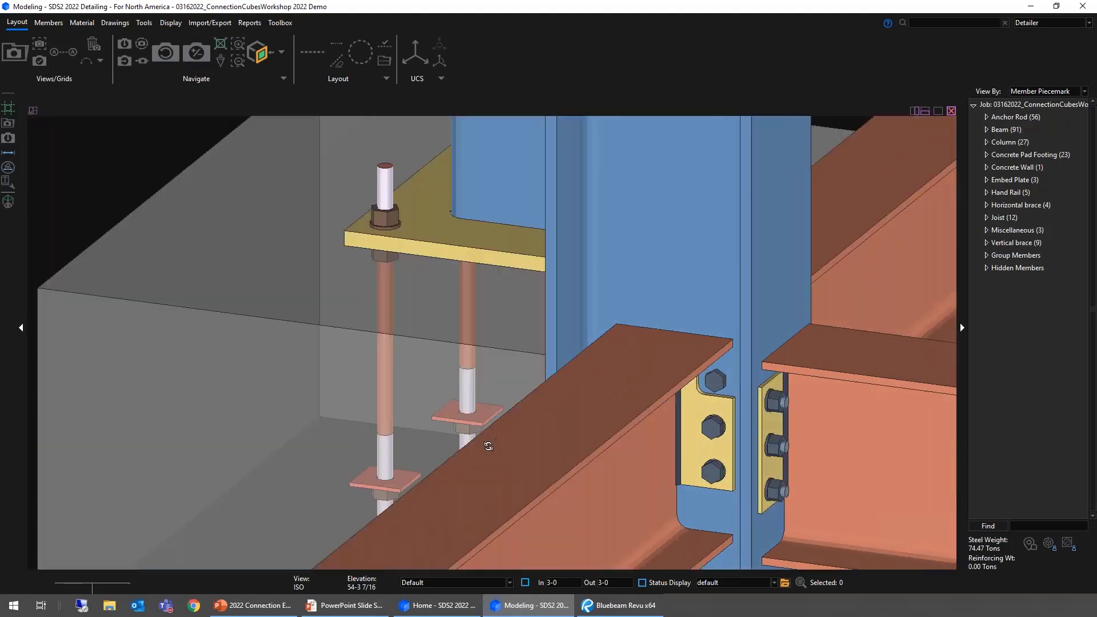
scroll(478, 445, down, 2)
scroll(360, 384, up, 2)
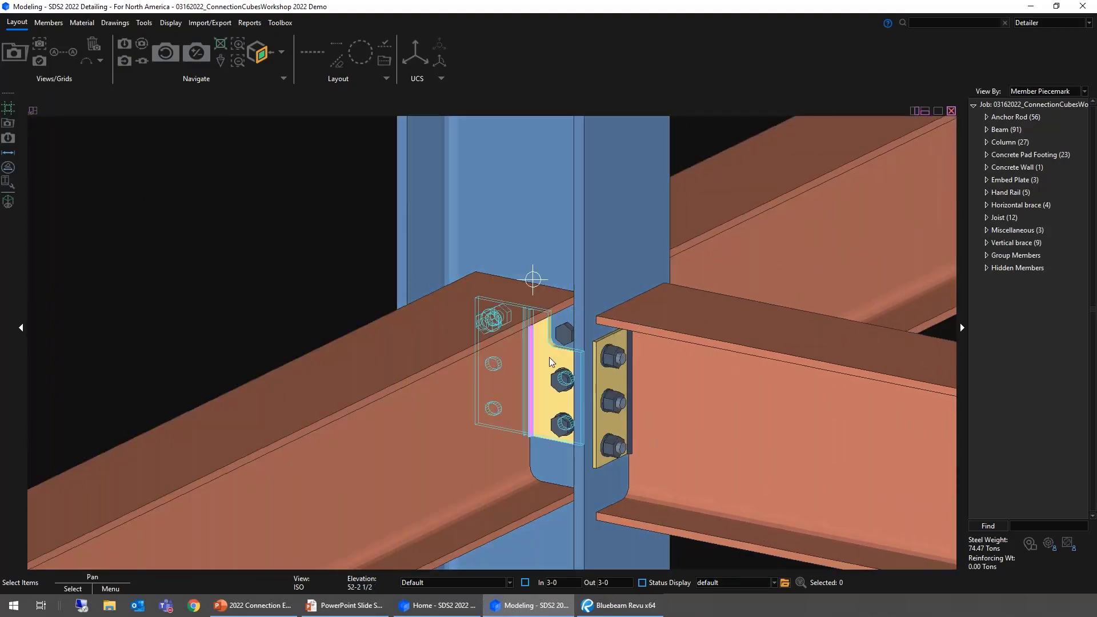
double_click(547, 364)
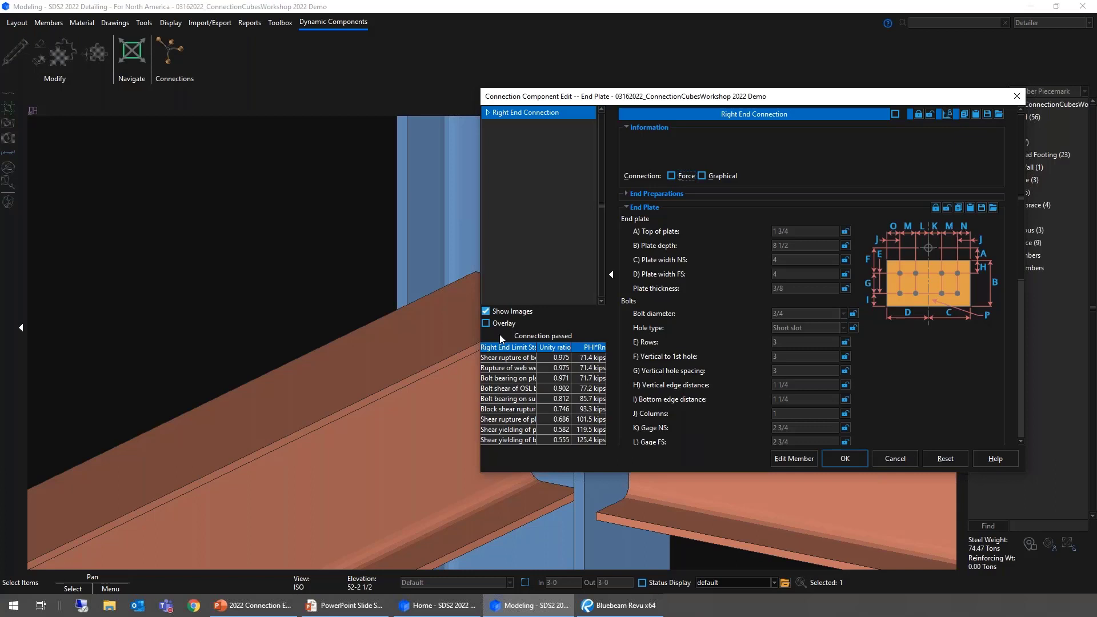
drag(445, 281, 372, 278)
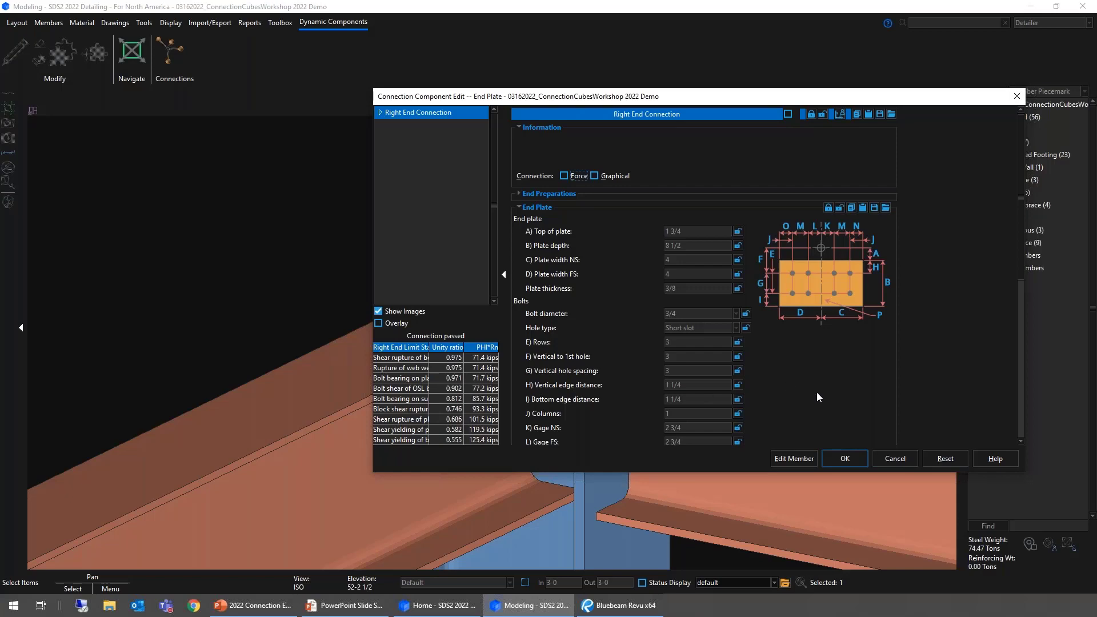
click(890, 461)
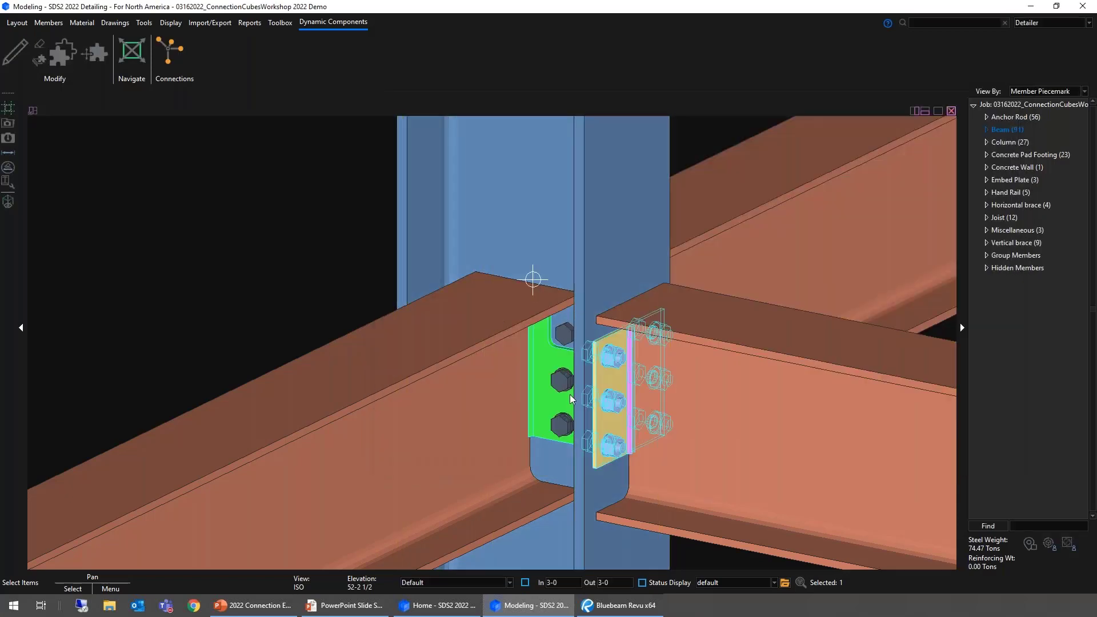
- Generate the expanded calculation report for the W14x43 beam and save it as B_130[210]_calc.pdf
double_click(528, 417)
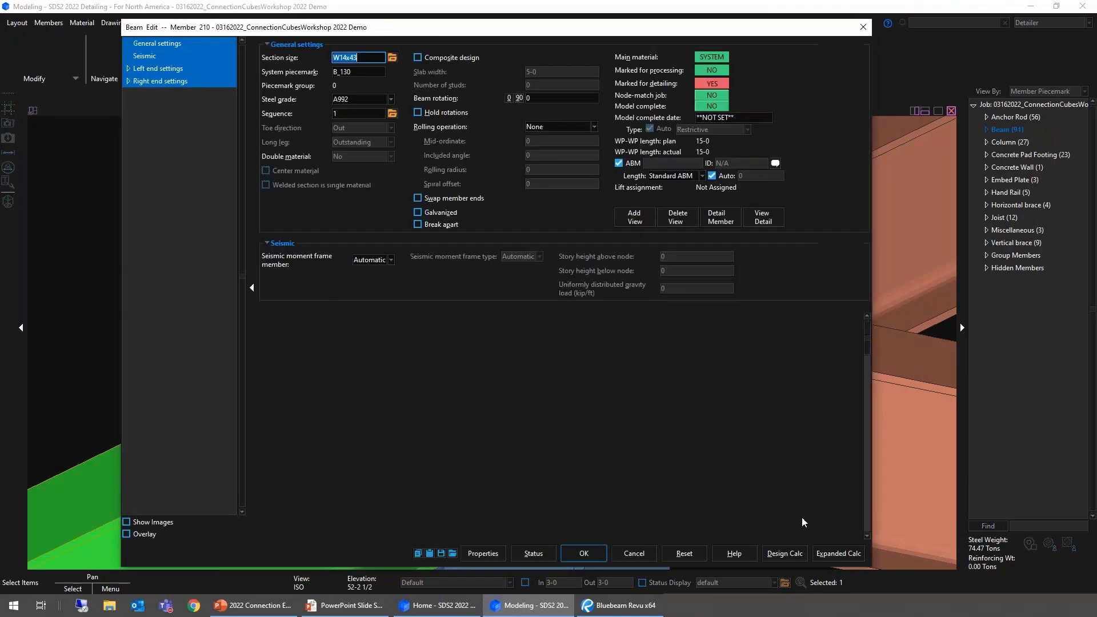
click(839, 554)
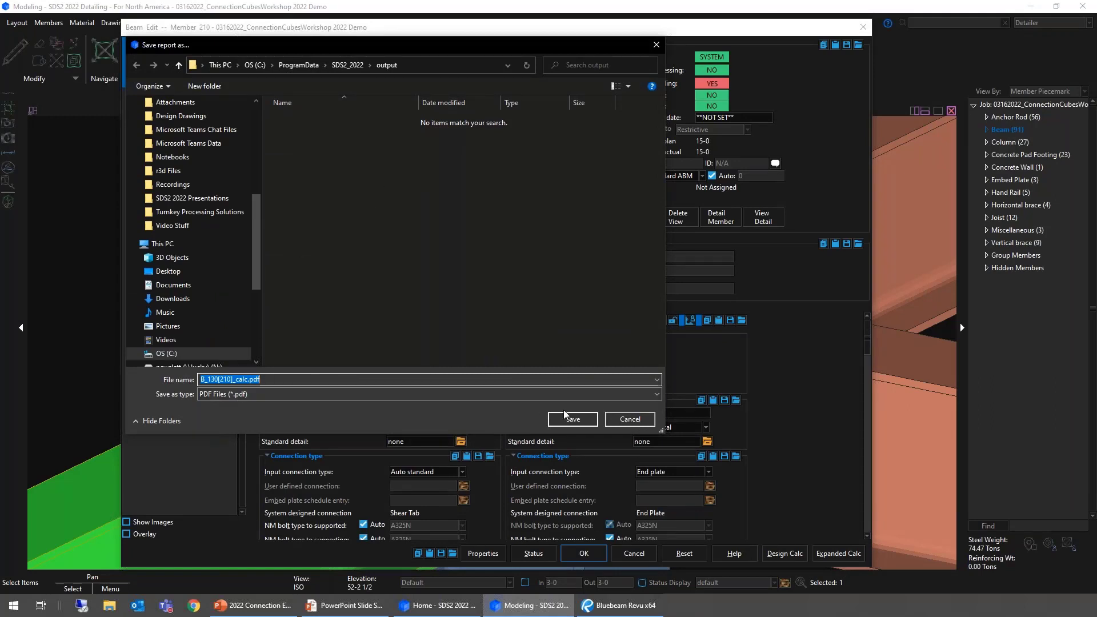
click(573, 422)
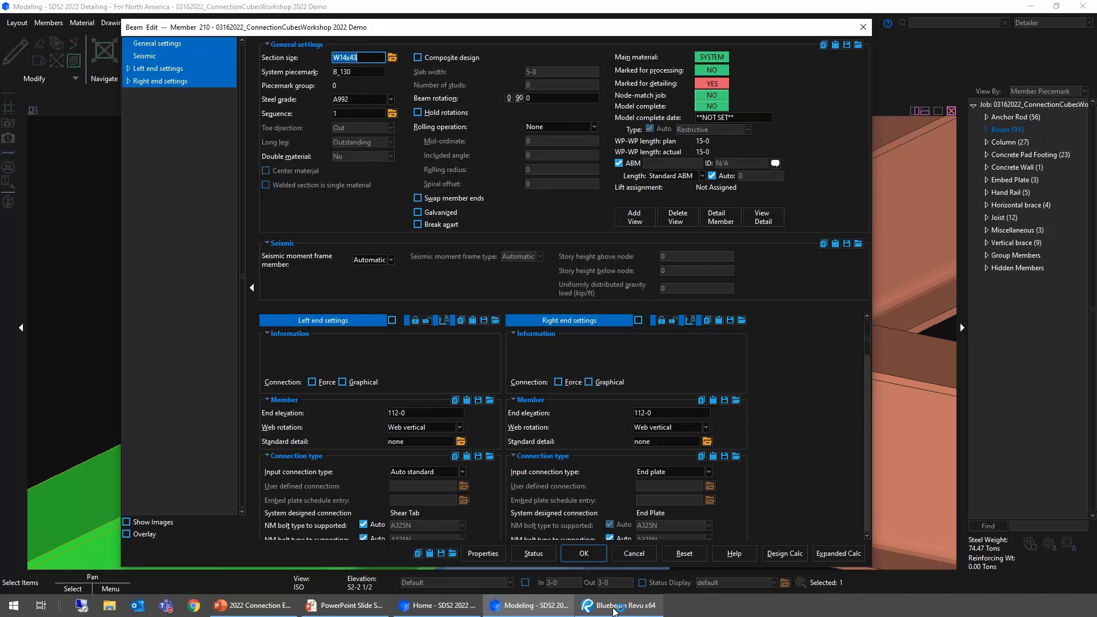
- Switch to Bluebeam Revu and examine the beam overview and section properties in the connection design report
click(615, 608)
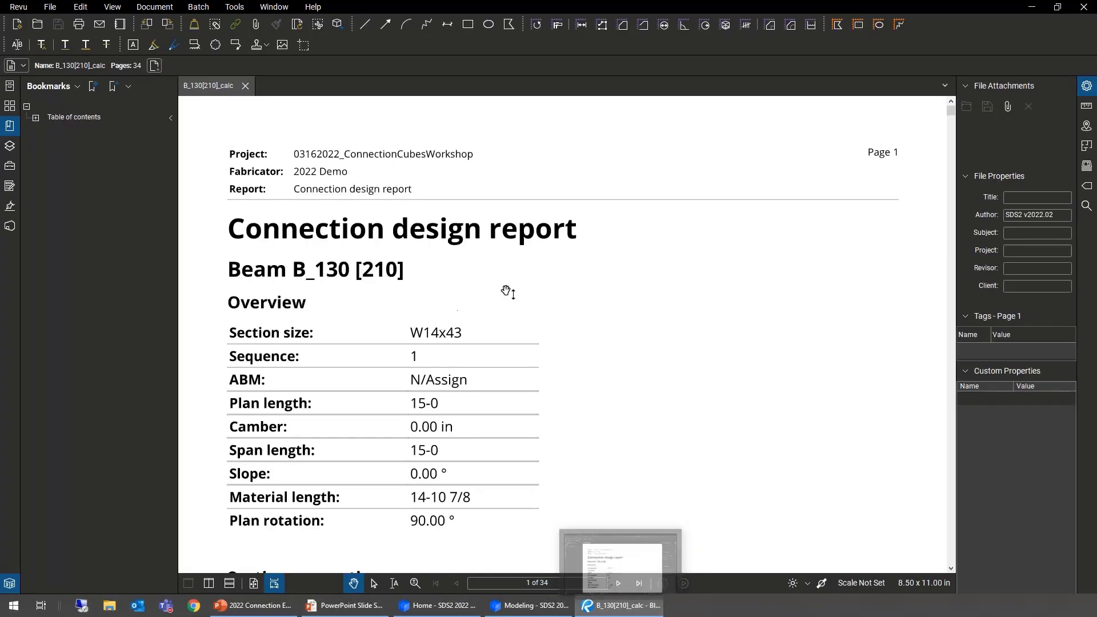
ctrl+scroll(547, 251, down, 1)
ctrl+scroll(547, 250, down, 1)
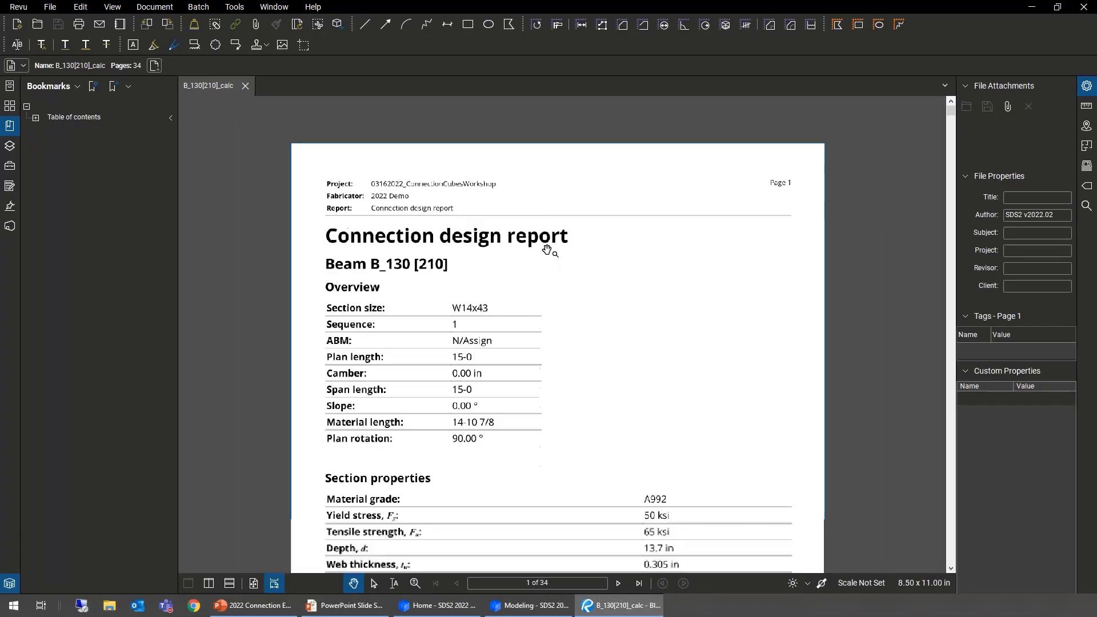
scroll(537, 280, down, 3)
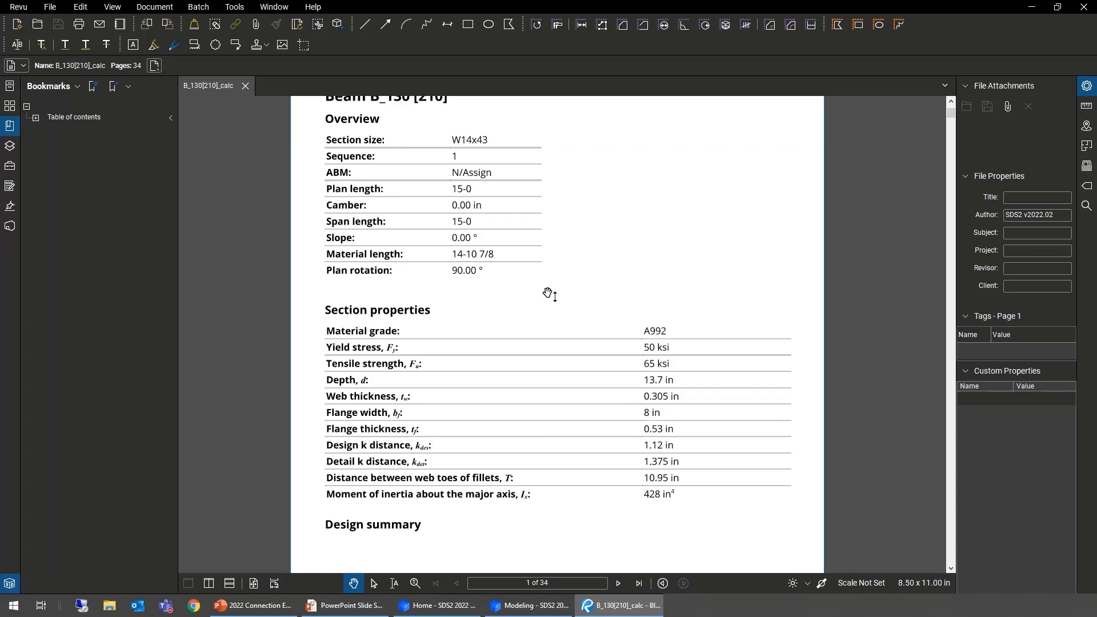
- Expand the report's table of contents bookmarks down to the beam's sections and widen the list to show full titles
click(36, 117)
click(44, 130)
click(54, 141)
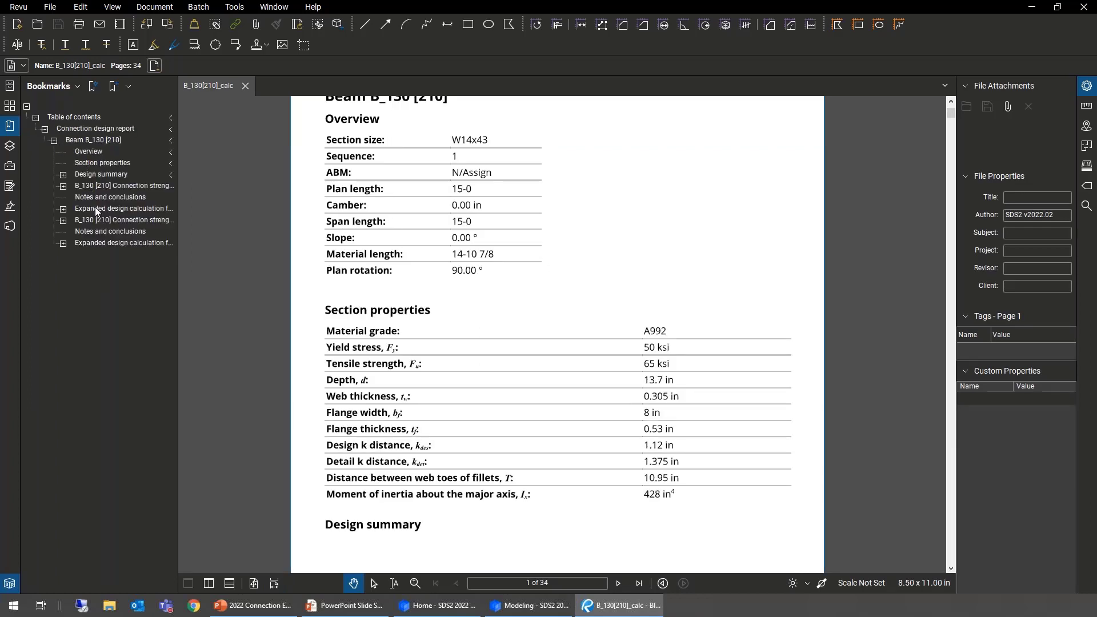
drag(179, 214, 253, 220)
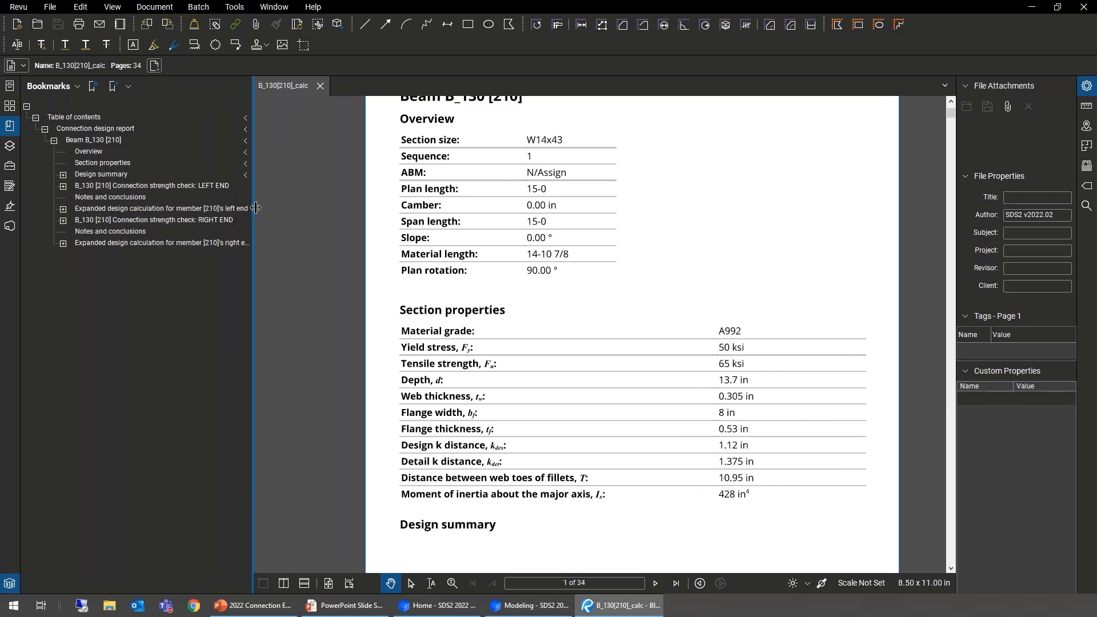
- Examine the beam's RIGHT END connection strength check, from the factored loads through the connection details and design strength summary
click(131, 220)
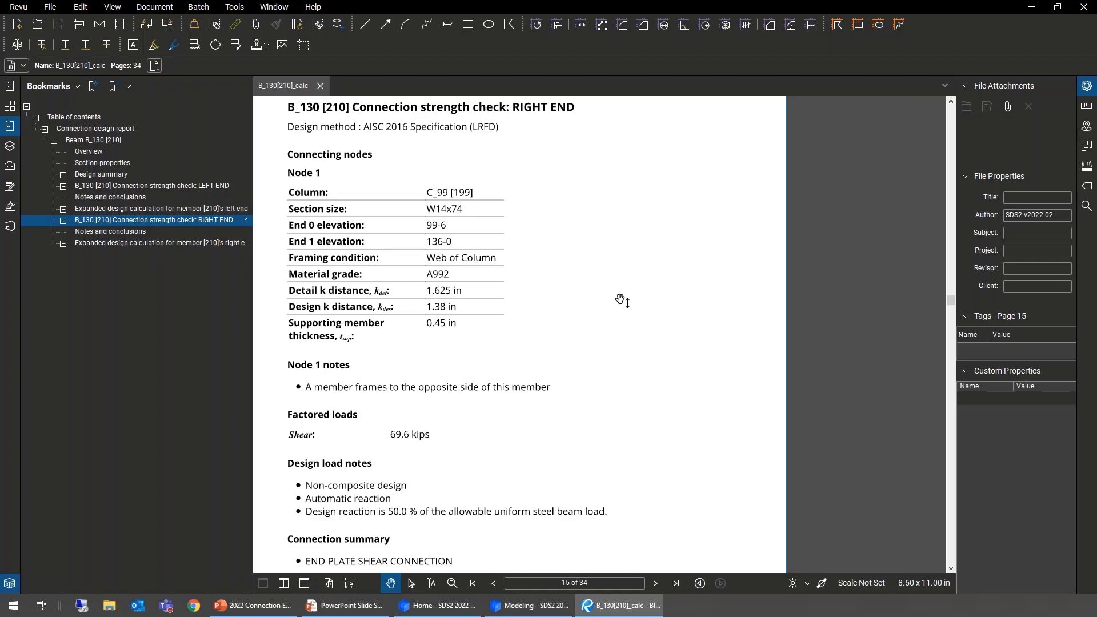
scroll(594, 291, down, 5)
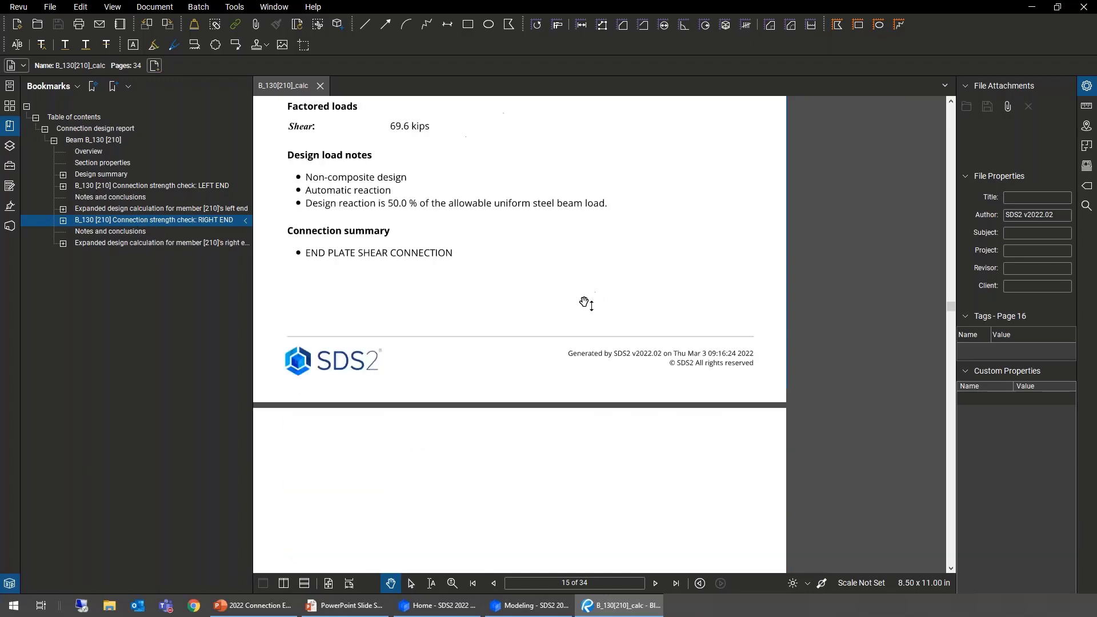
scroll(587, 307, down, 8)
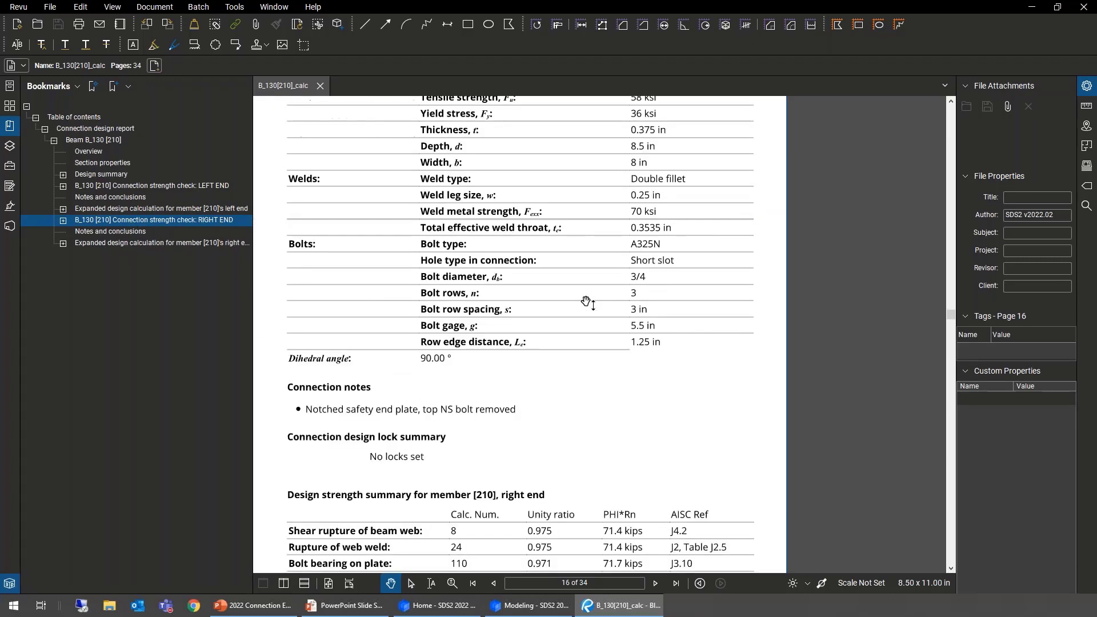
scroll(587, 302, down, 4)
scroll(587, 303, up, 1)
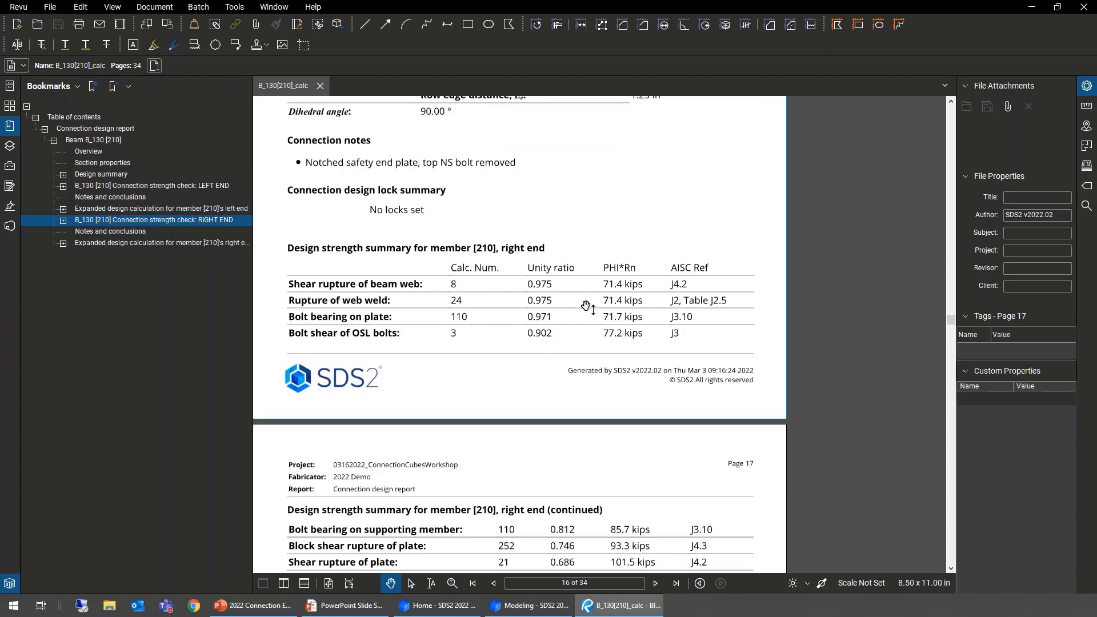
scroll(588, 308, up, 2)
scroll(587, 308, up, 13)
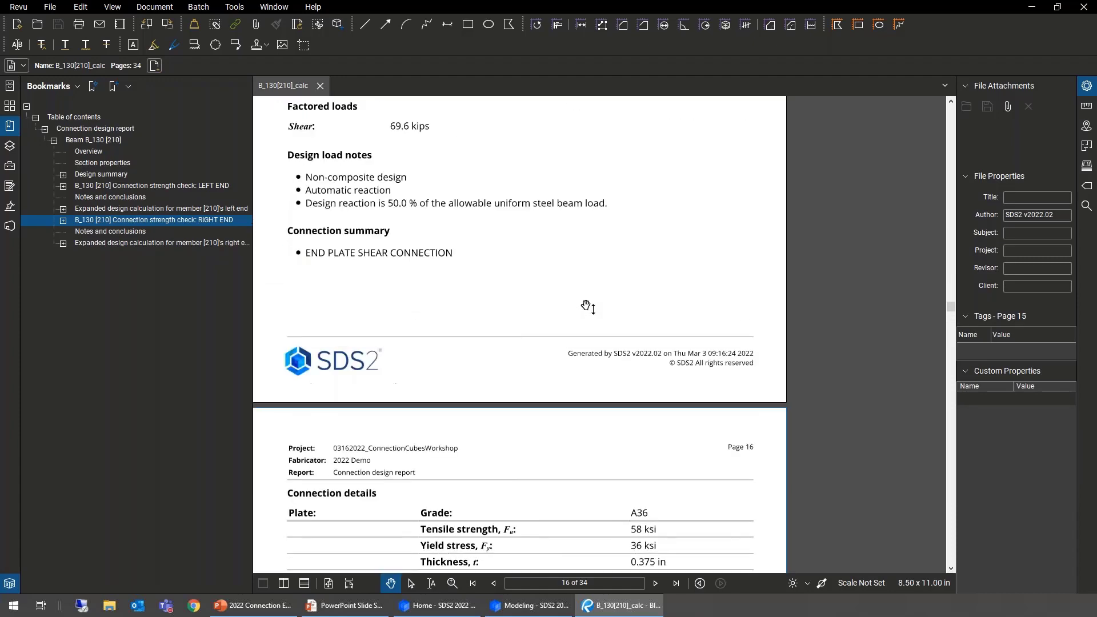
scroll(587, 307, up, 3)
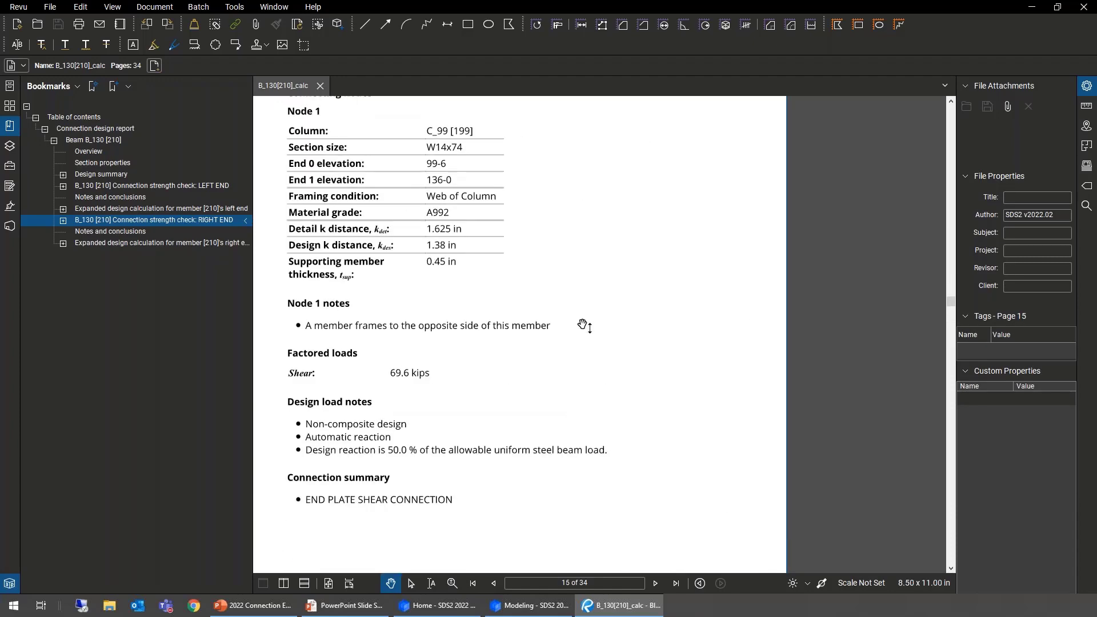
- Expand the bookmarks for the right-end strength check, the right-end expanded design calculation and the design summary
click(62, 221)
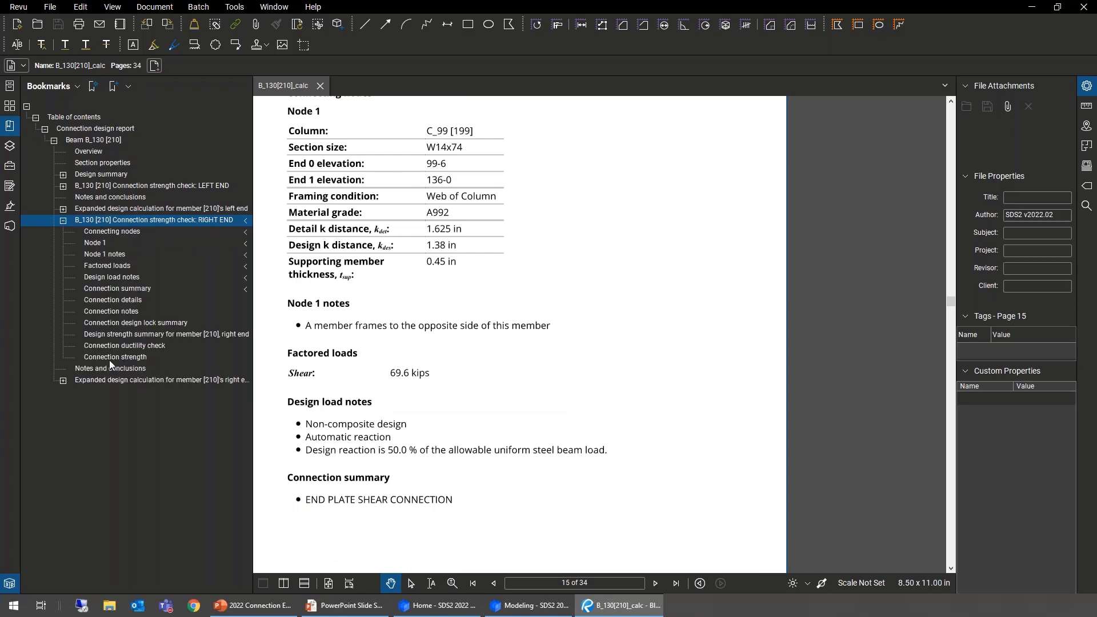
click(63, 381)
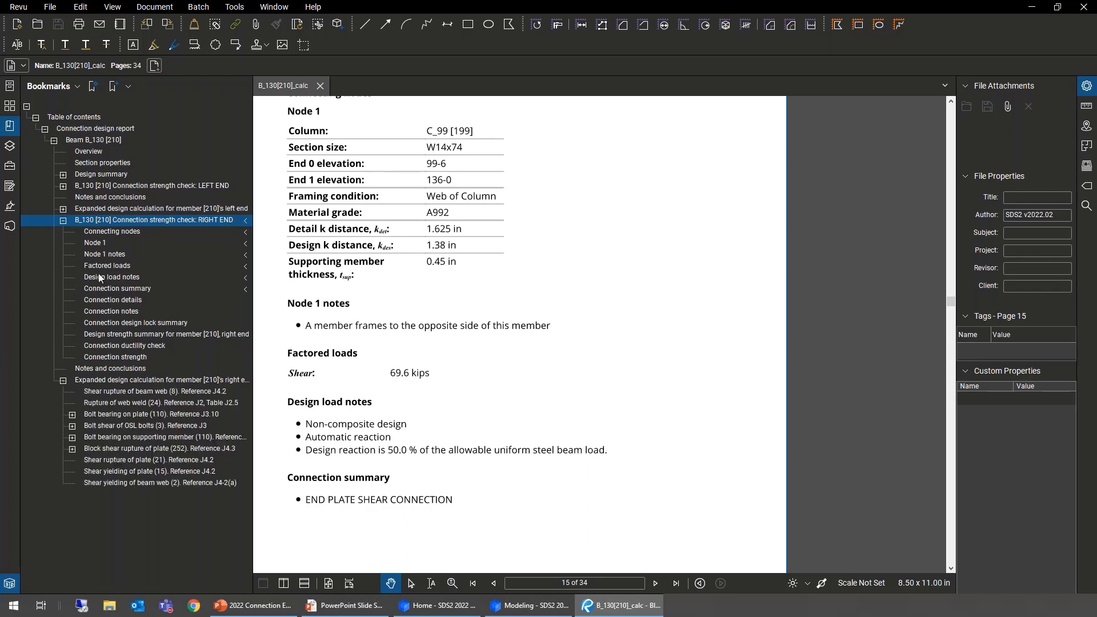
click(63, 176)
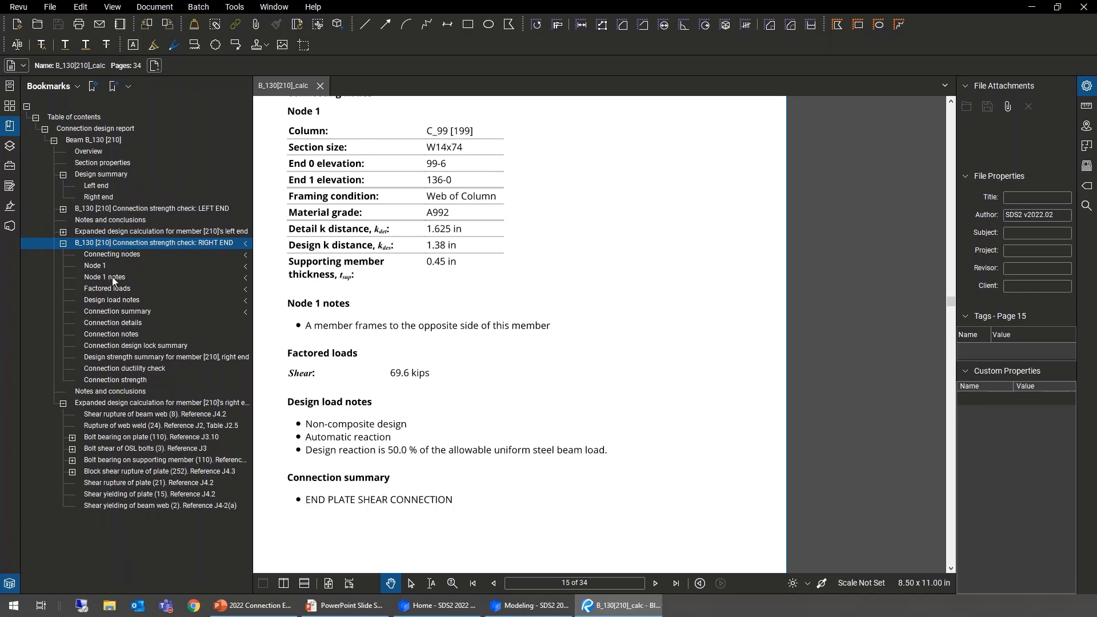
- Go to the Design summary section and examine the left-end and right-end connection data
click(100, 173)
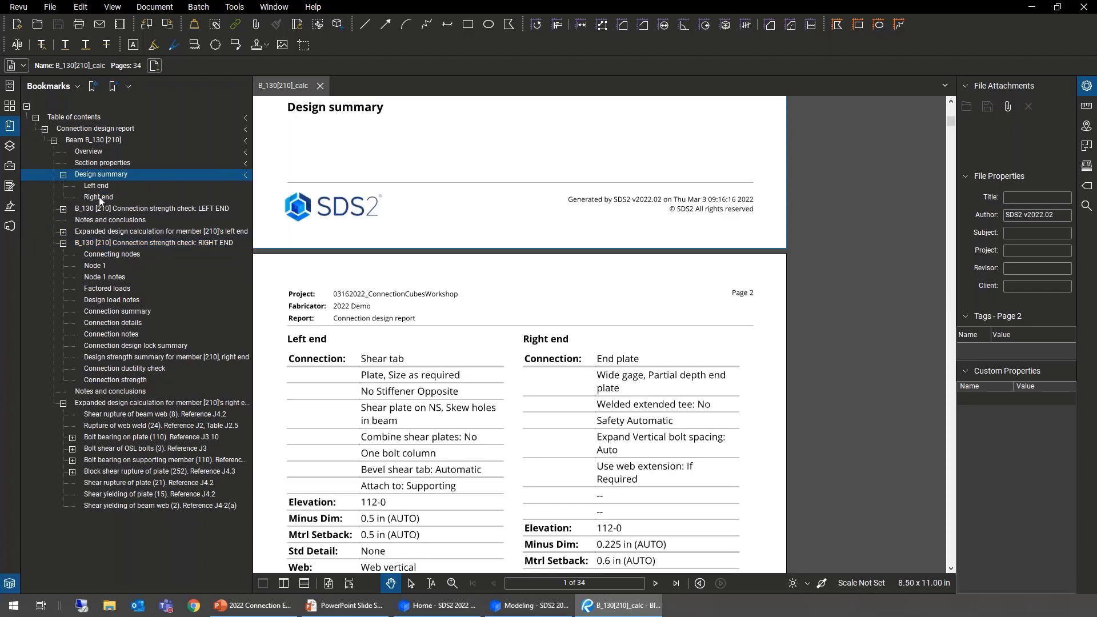
scroll(522, 215, down, 2)
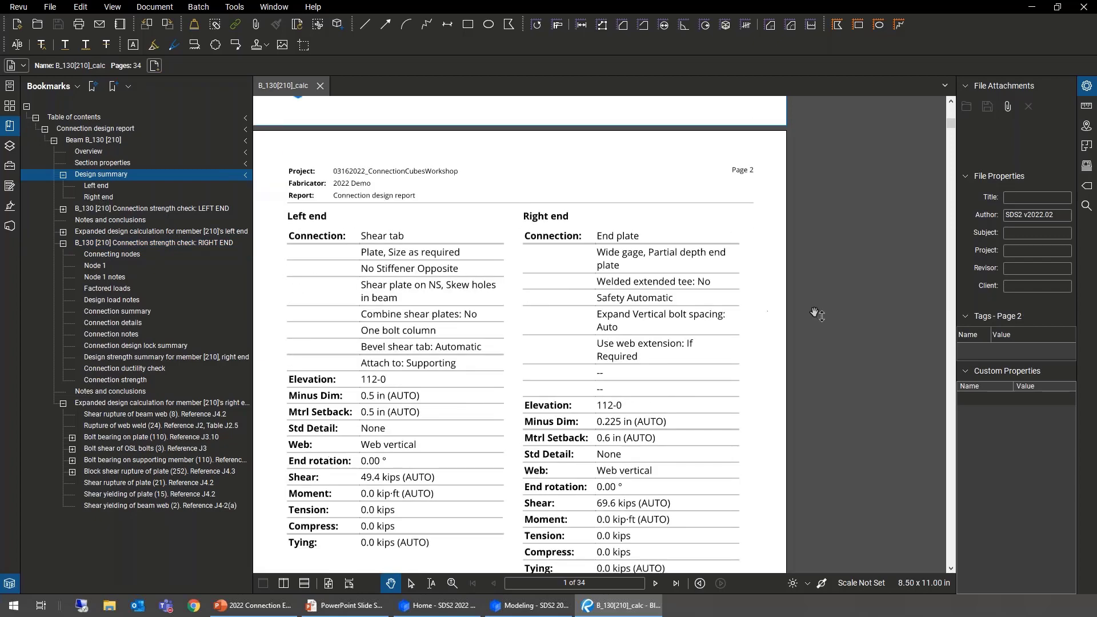
scroll(823, 326, down, 1)
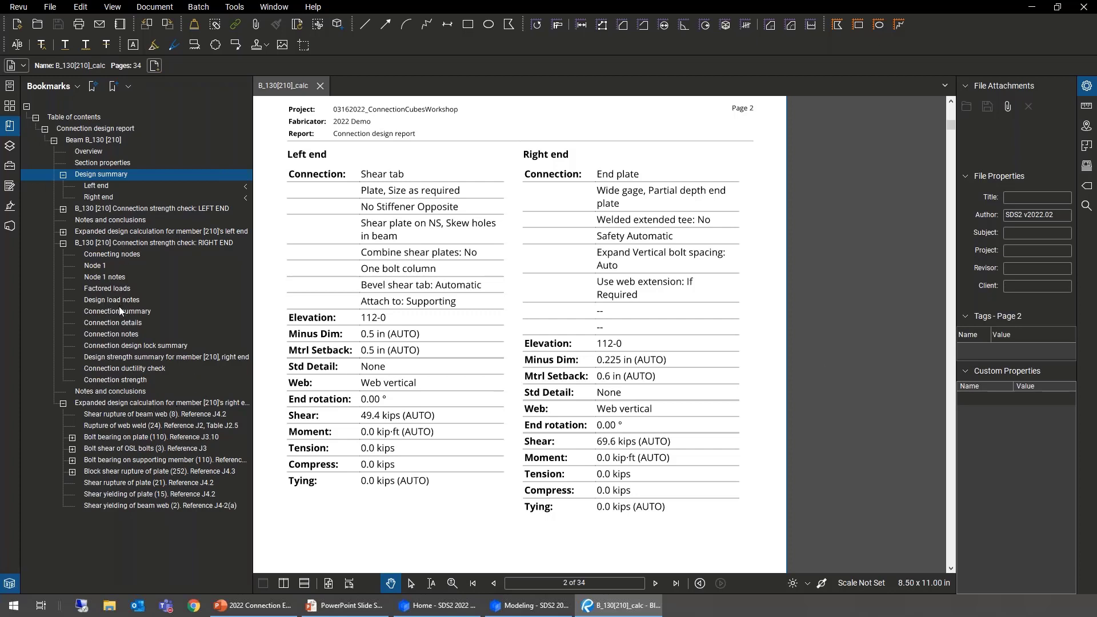
- Go to the right-end design strength summary and examine its unity ratios, capacities and AISC references
click(128, 358)
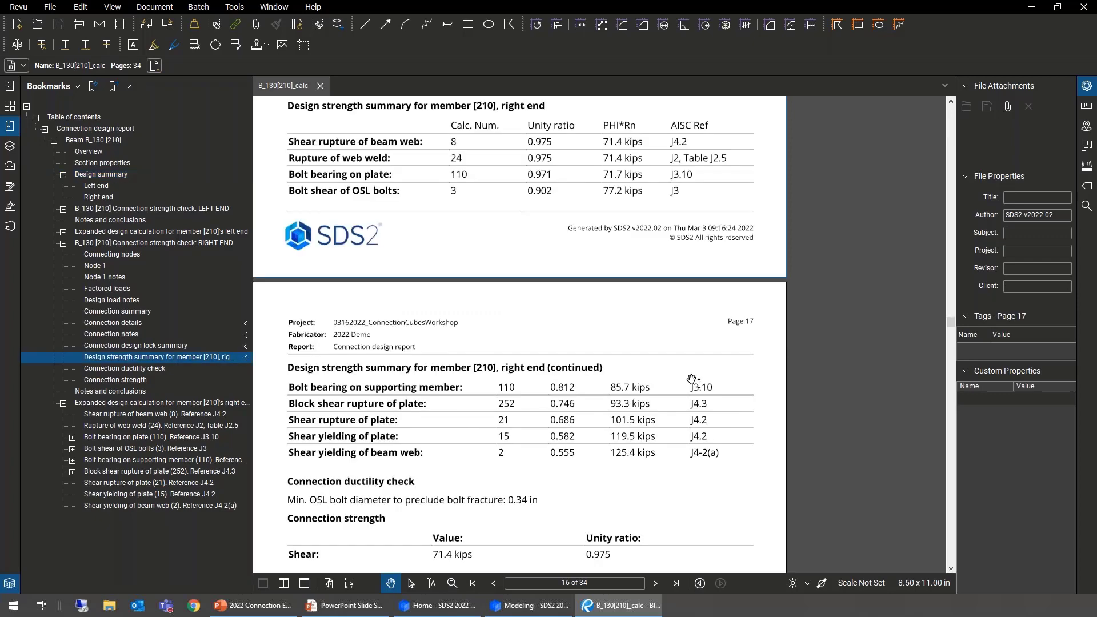
scroll(611, 355, up, 1)
scroll(610, 356, down, 1)
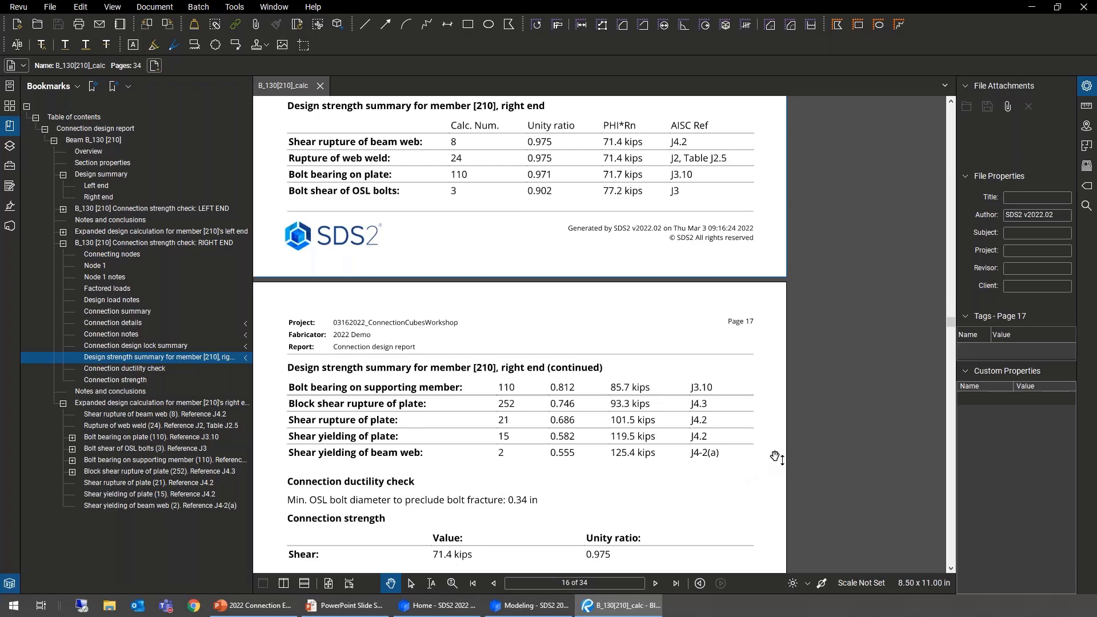
- Check the rest of the right-end strength summary, switch back to the SDS2 model and clear the beam selection
scroll(749, 435, down, 1)
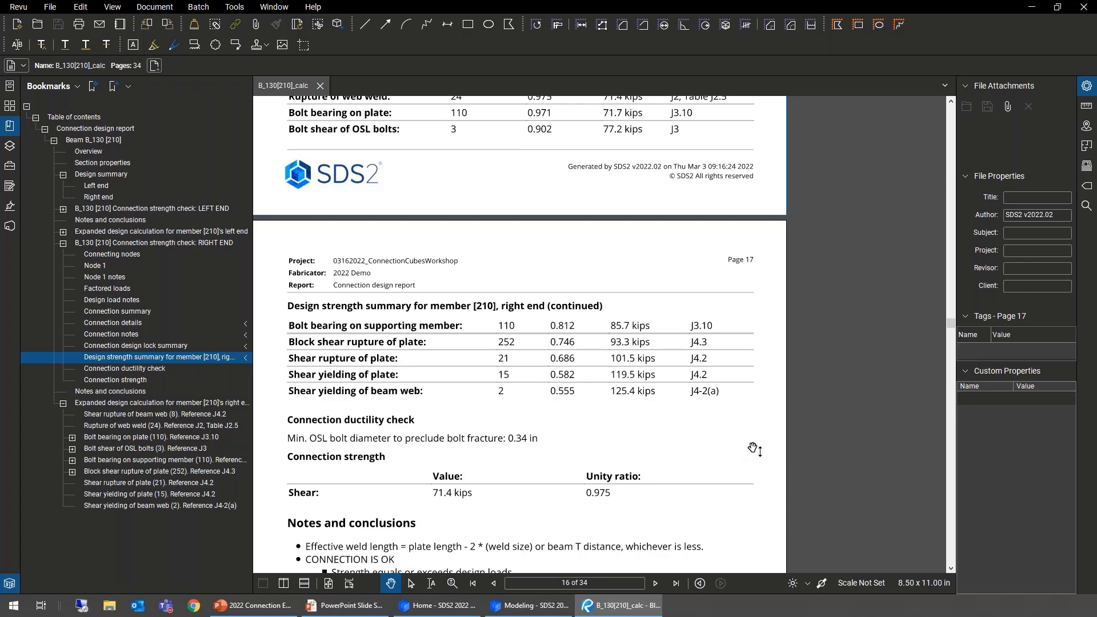
scroll(754, 472, up, 1)
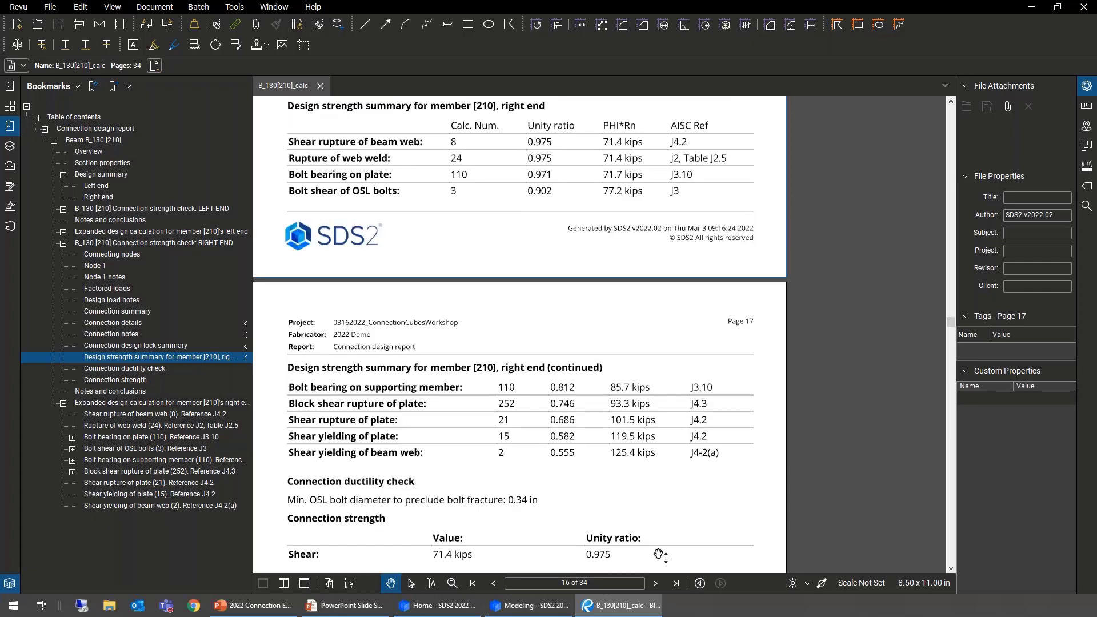
mouse_move(549, 610)
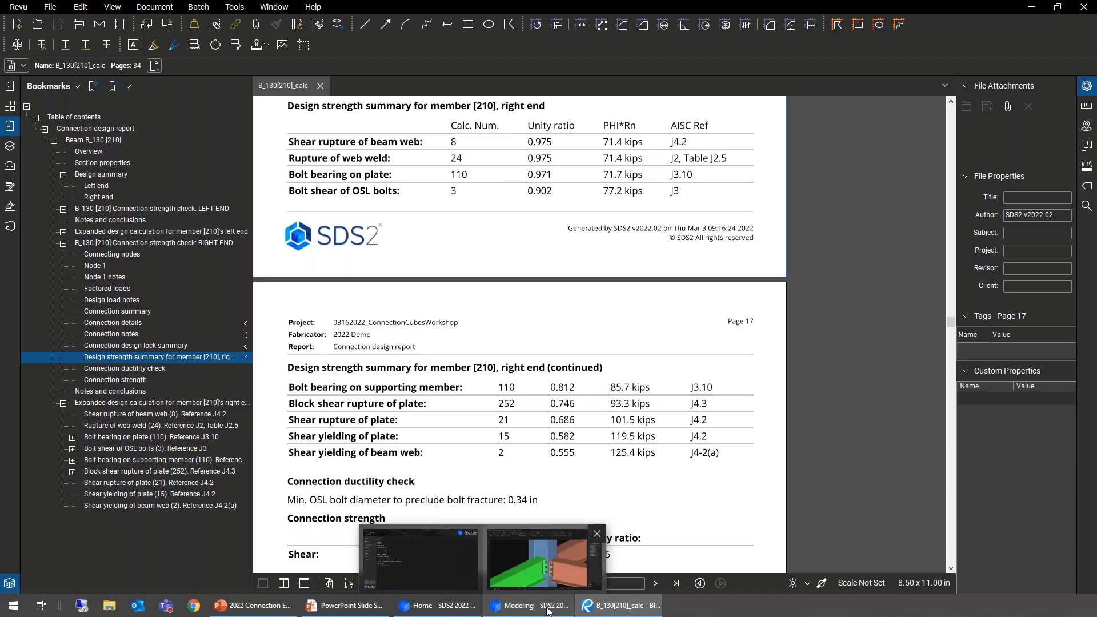
click(541, 559)
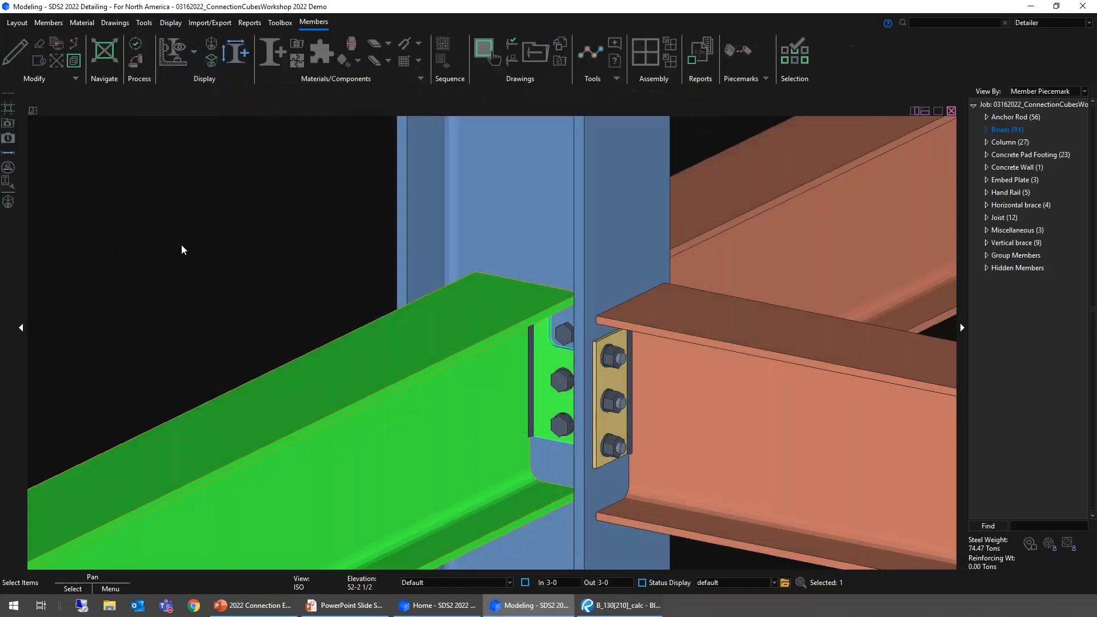
click(182, 303)
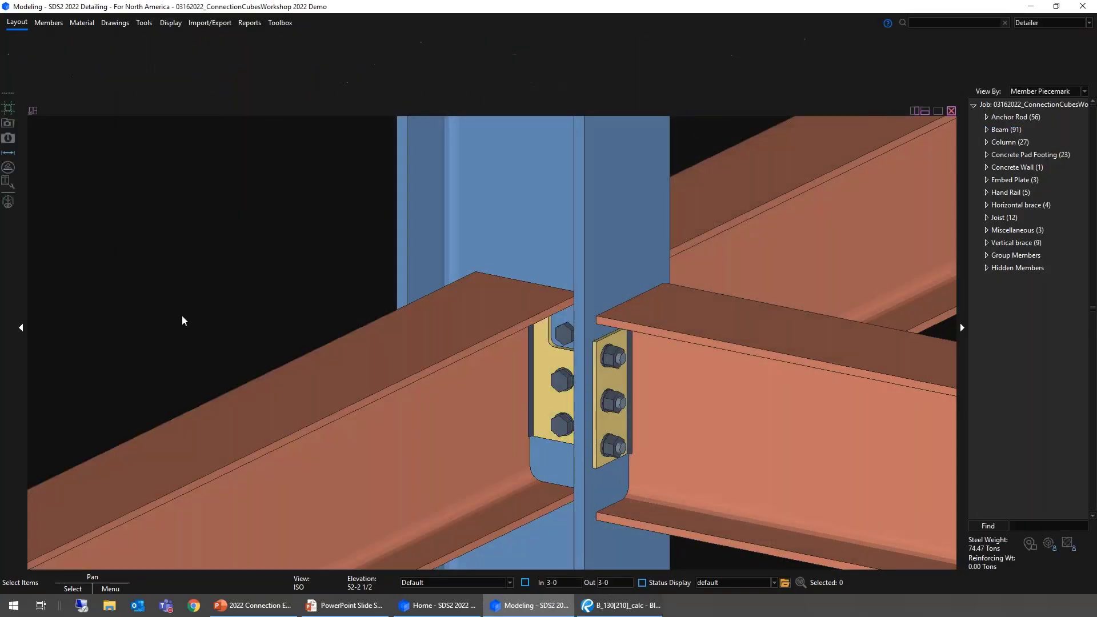
- Locate the truss at the far end of the frame and inspect its top beam's bolted connection to the column
scroll(185, 343, down, 8)
scroll(184, 351, down, 8)
middle_drag(671, 211, 545, 450)
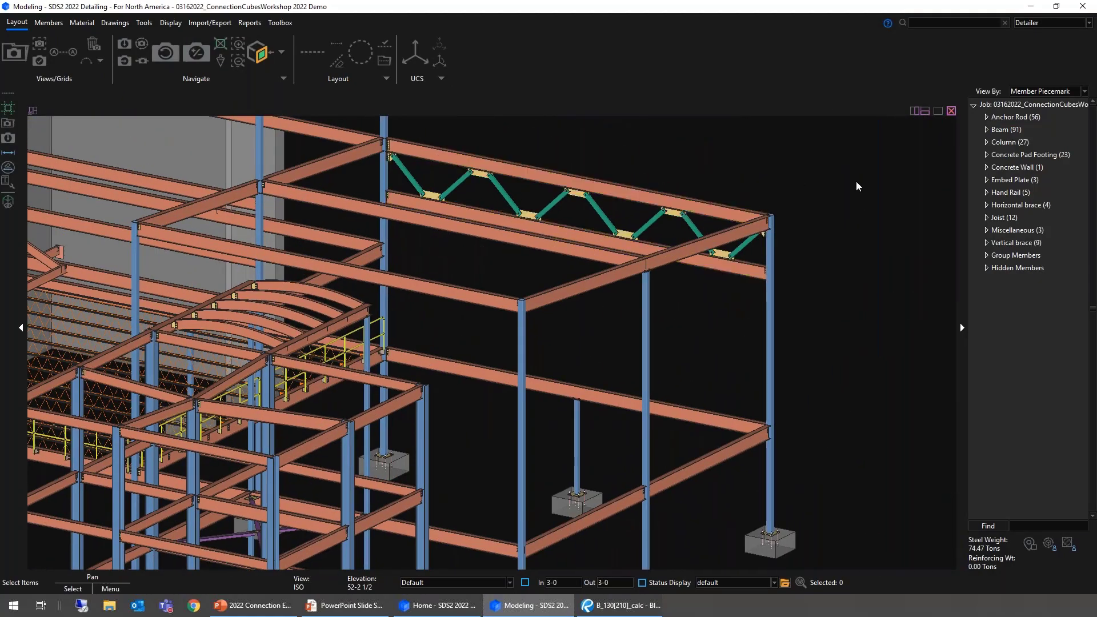
scroll(807, 198, up, 5)
middle_drag(586, 253, 732, 244)
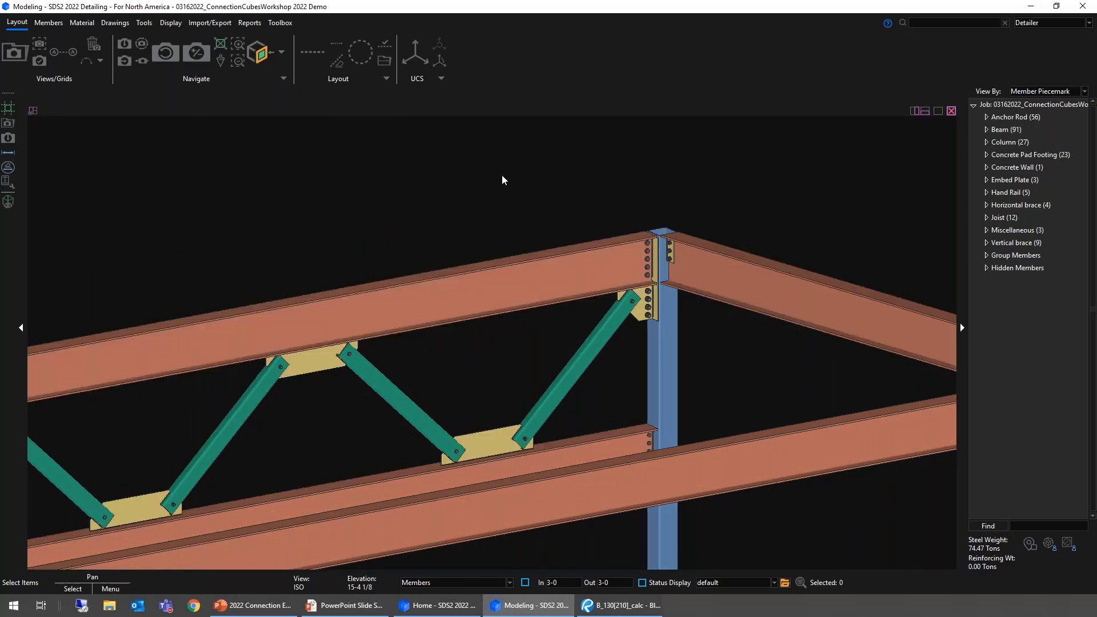
click(497, 276)
scroll(642, 290, down, 3)
middle_drag(313, 346, 674, 310)
scroll(225, 351, up, 10)
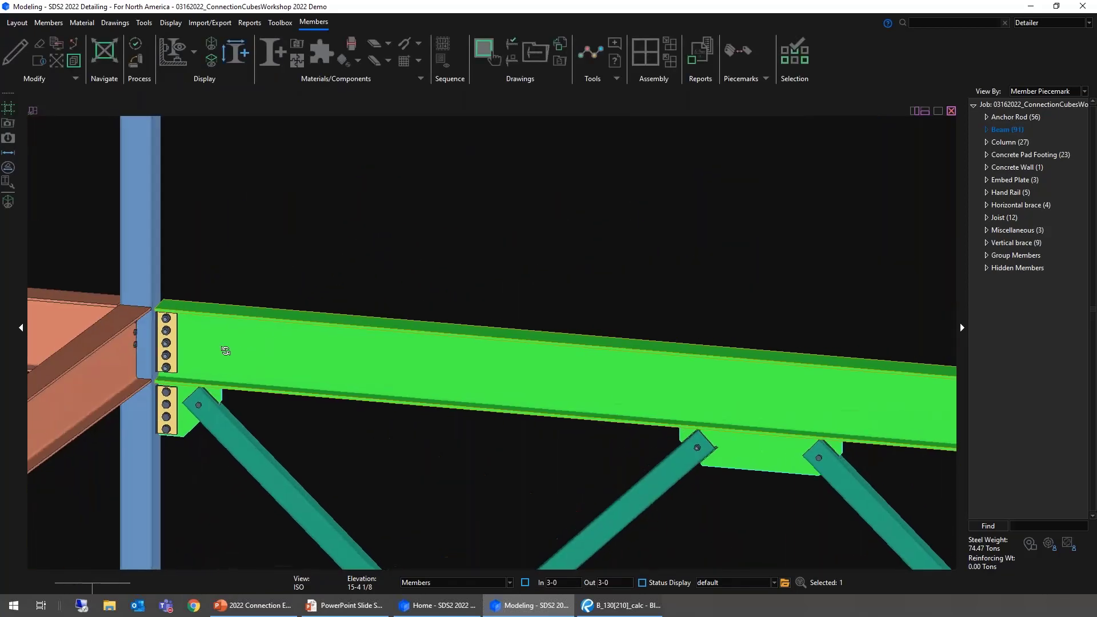
shift+middle_drag(225, 351, 255, 359)
middle_drag(362, 366, 447, 300)
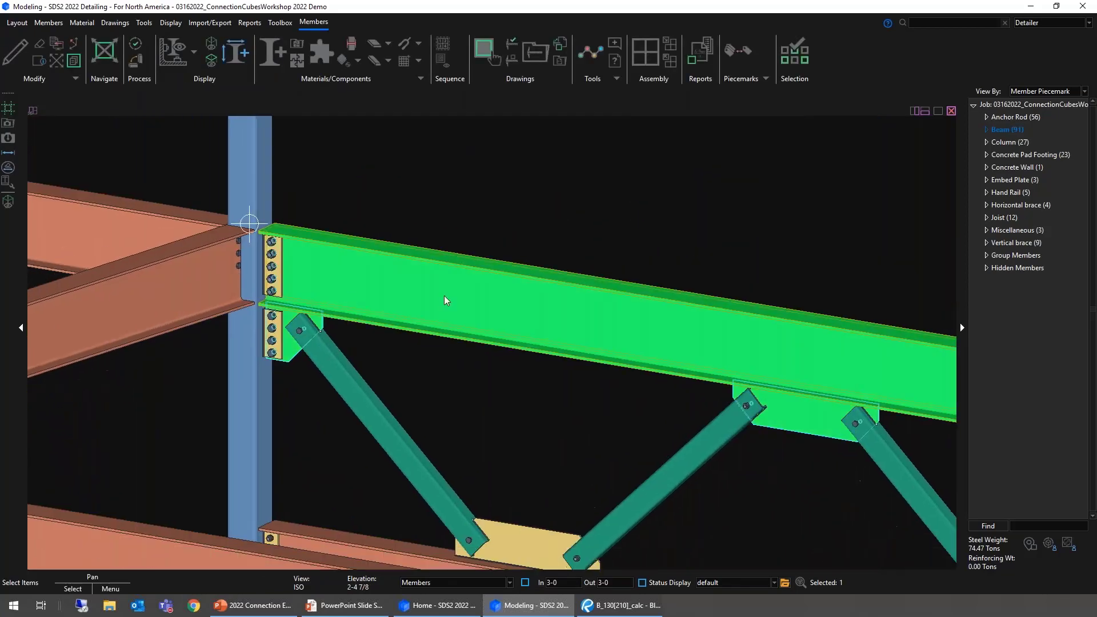
key(Escape)
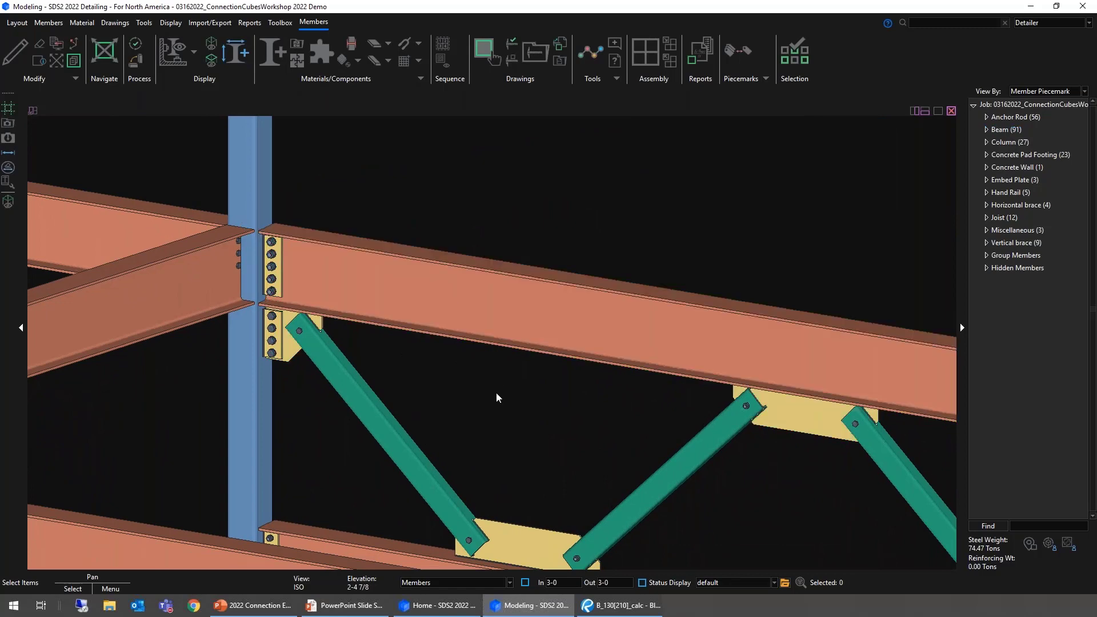
- Open the truss's top beam for editing and save its expanded calculation report as B_116[189]_calc.pdf
click(249, 223)
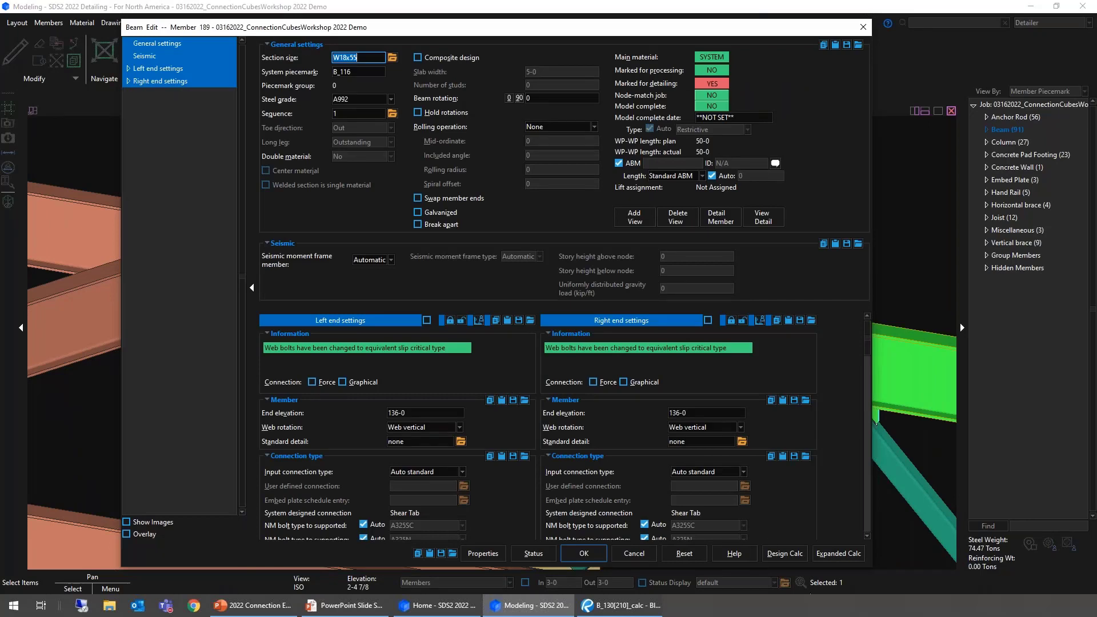
click(848, 555)
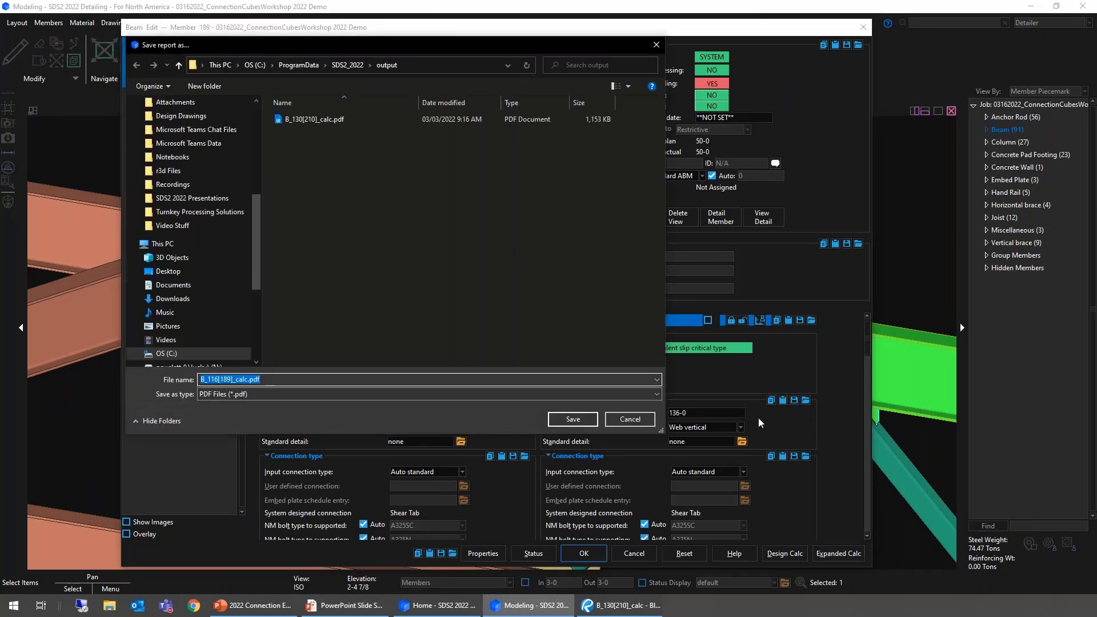
click(573, 418)
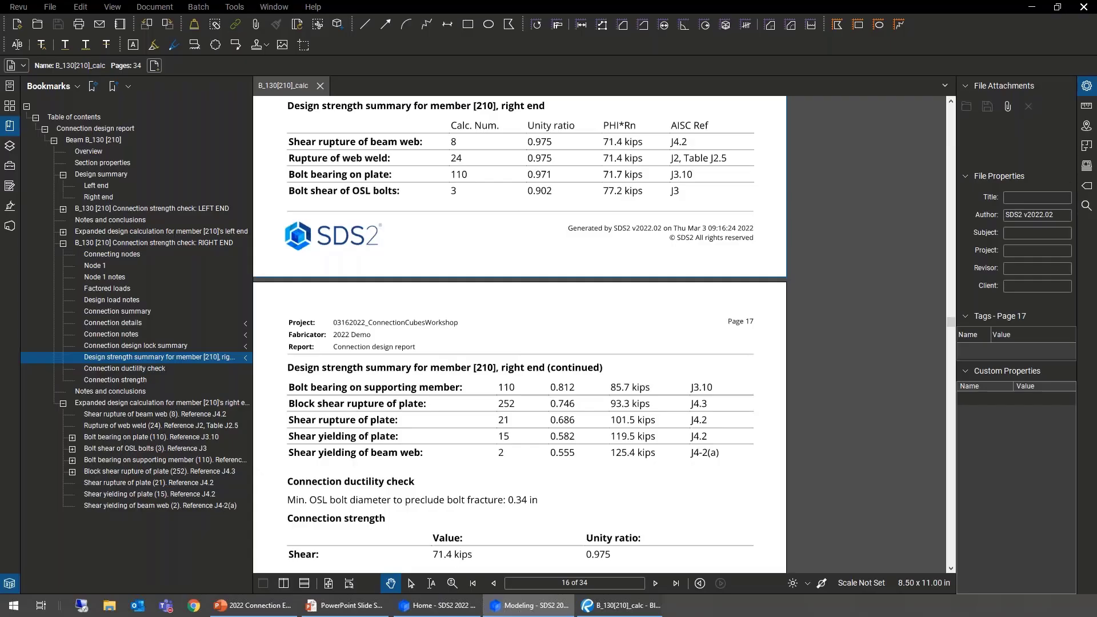
- Expand the bookmarks of the B_116 [189] report down to the sections of the LEFT END connection strength check
click(35, 118)
click(44, 129)
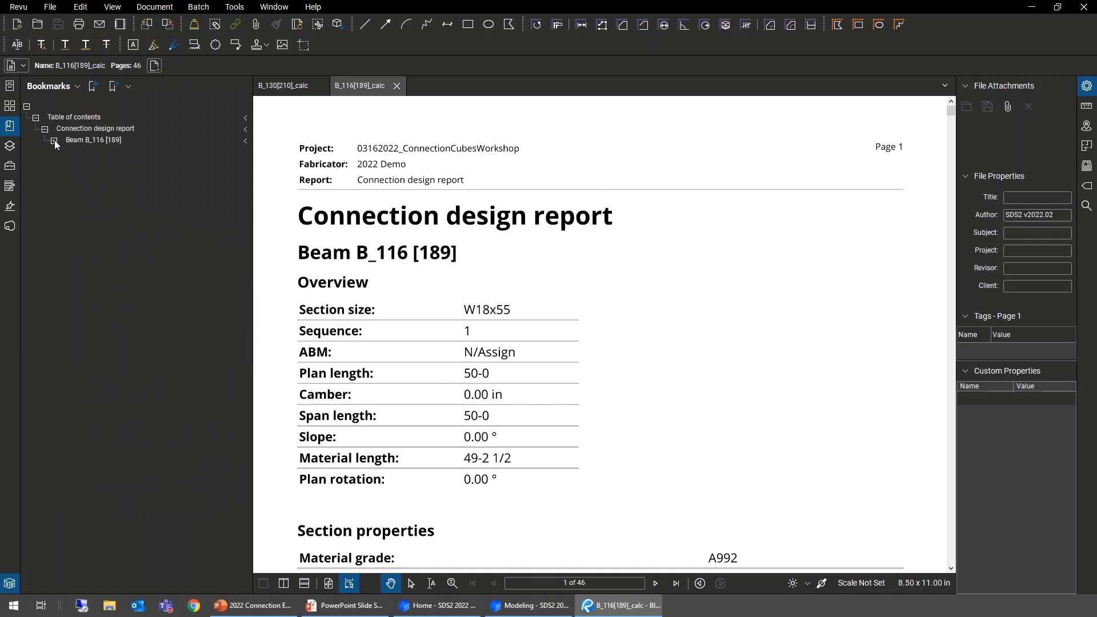
click(55, 140)
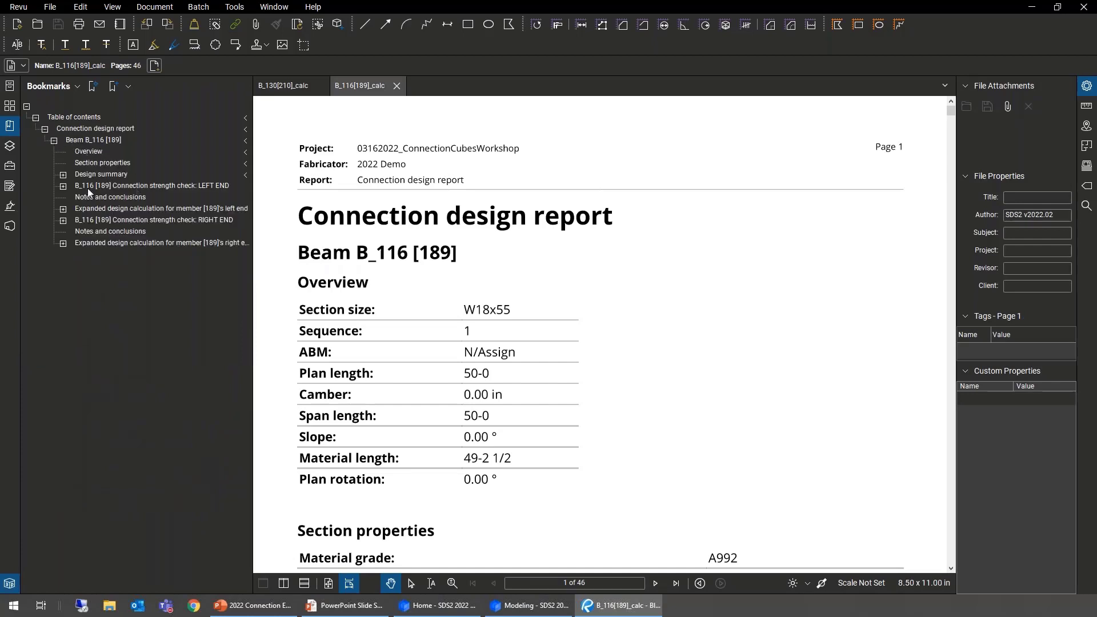
click(63, 186)
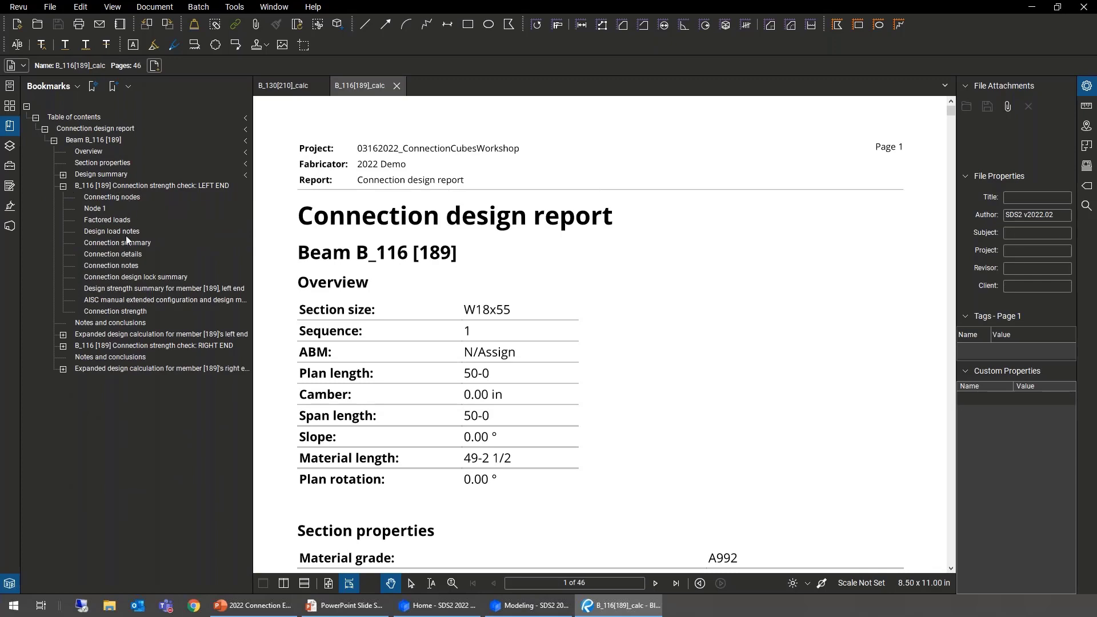
- Go to the left-end design strength summary for member [189] and examine its limit states, asterisk footnote and AISC extended configuration data
click(125, 289)
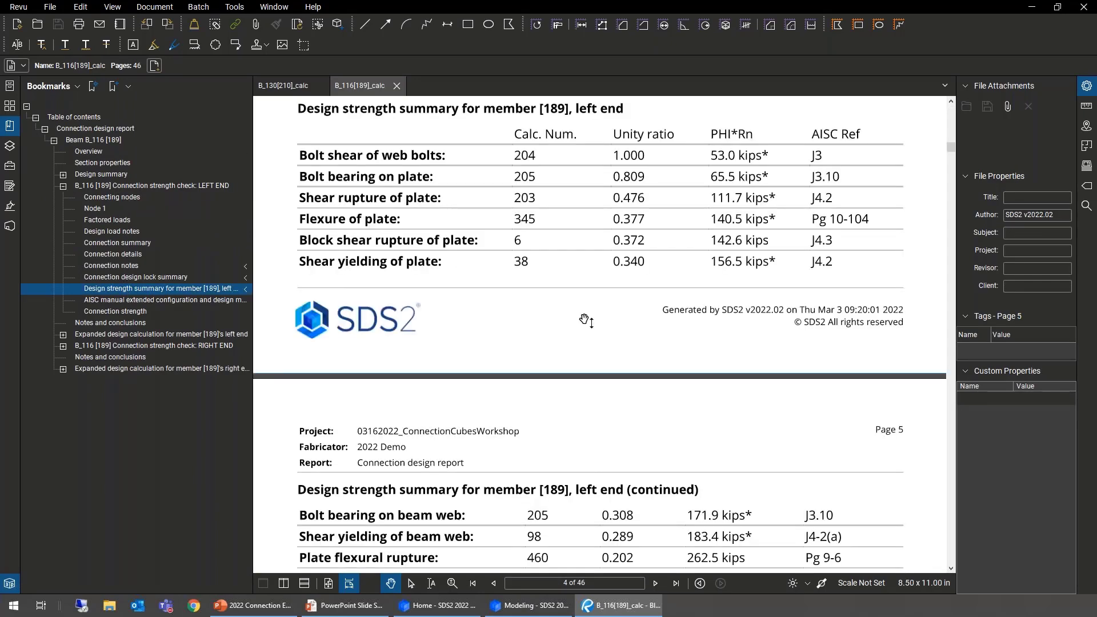
scroll(405, 230, down, 2)
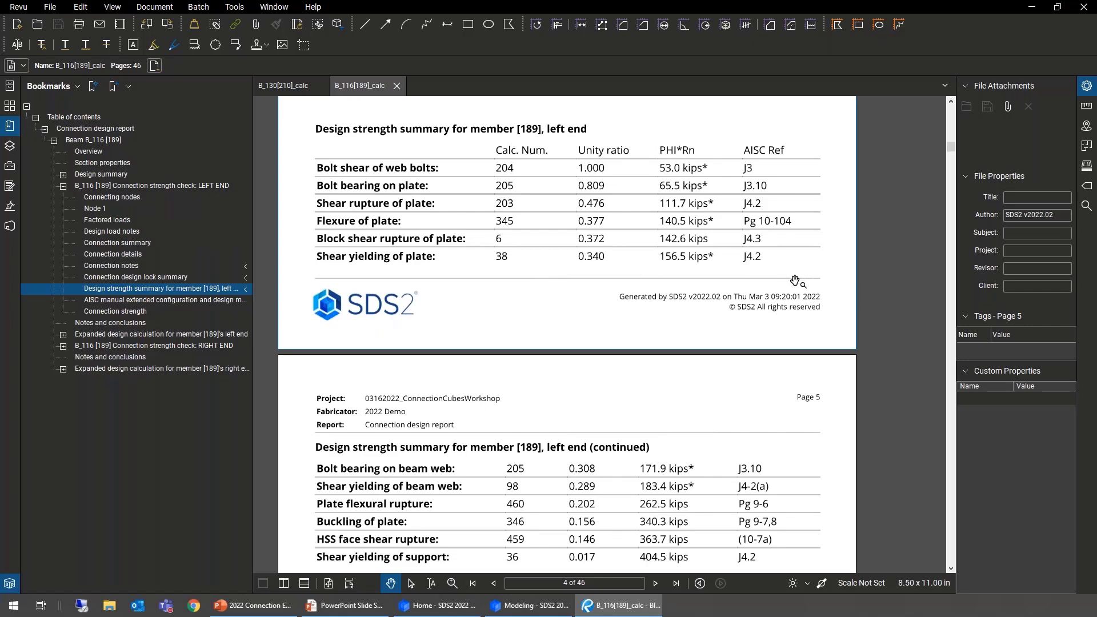
scroll(793, 282, down, 1)
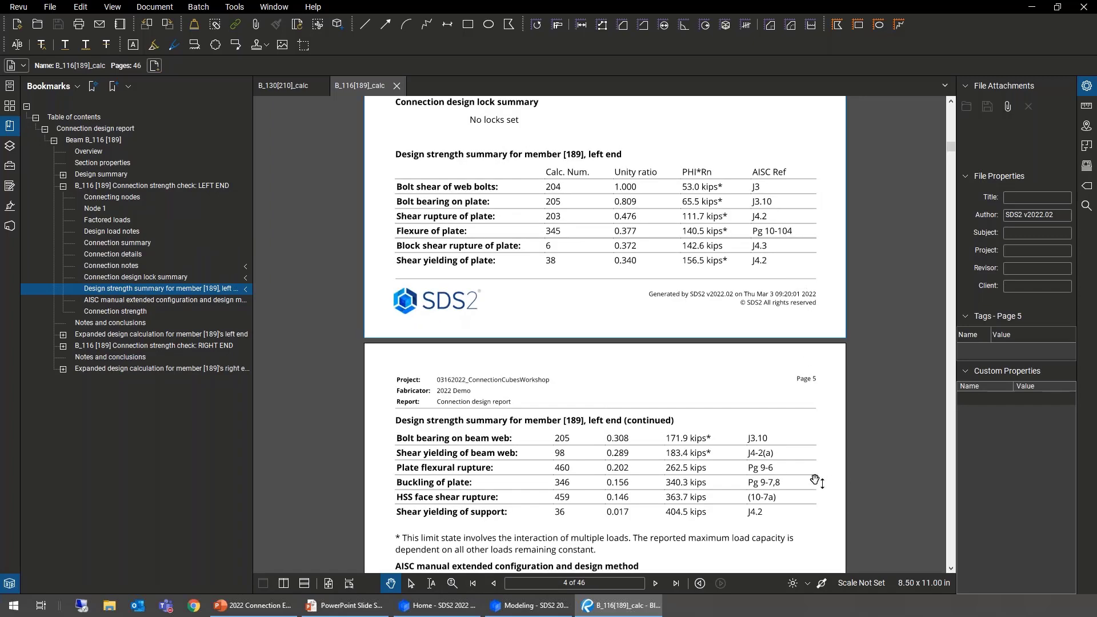
scroll(816, 480, down, 1)
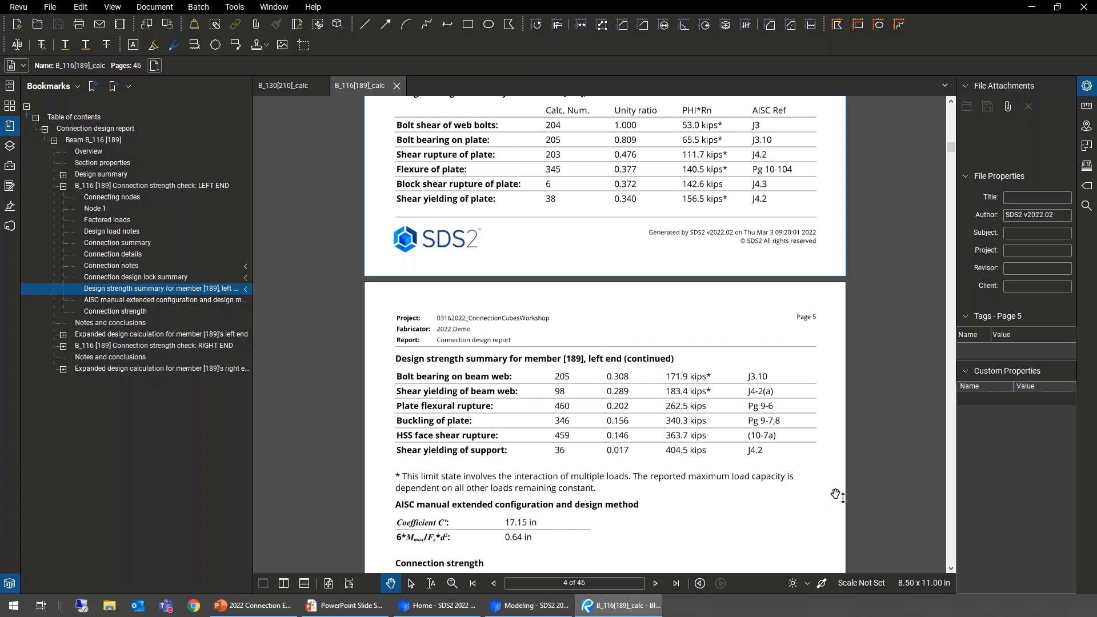
scroll(832, 487, down, 1)
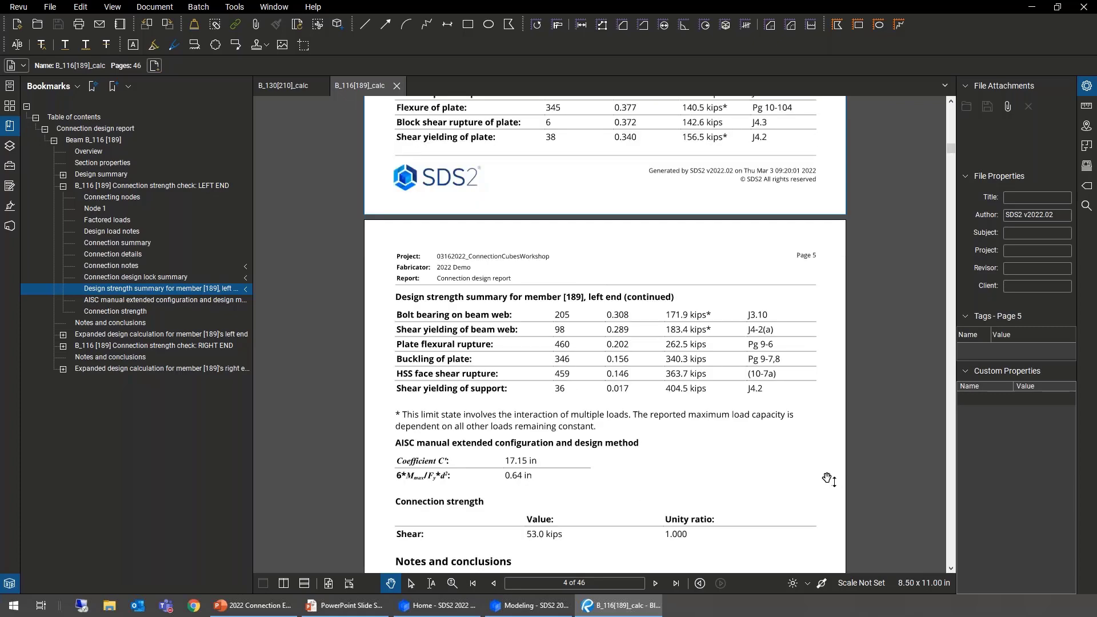
scroll(827, 481, up, 1)
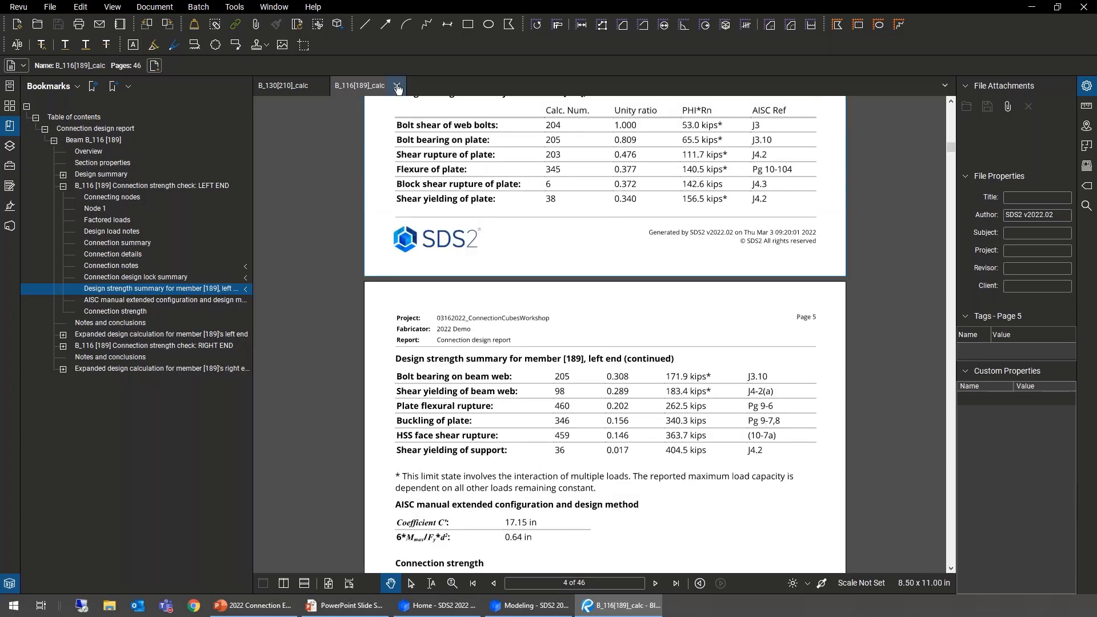
- Return to SDS2 Modeling and close the member 189 beam edit without making changes
click(529, 605)
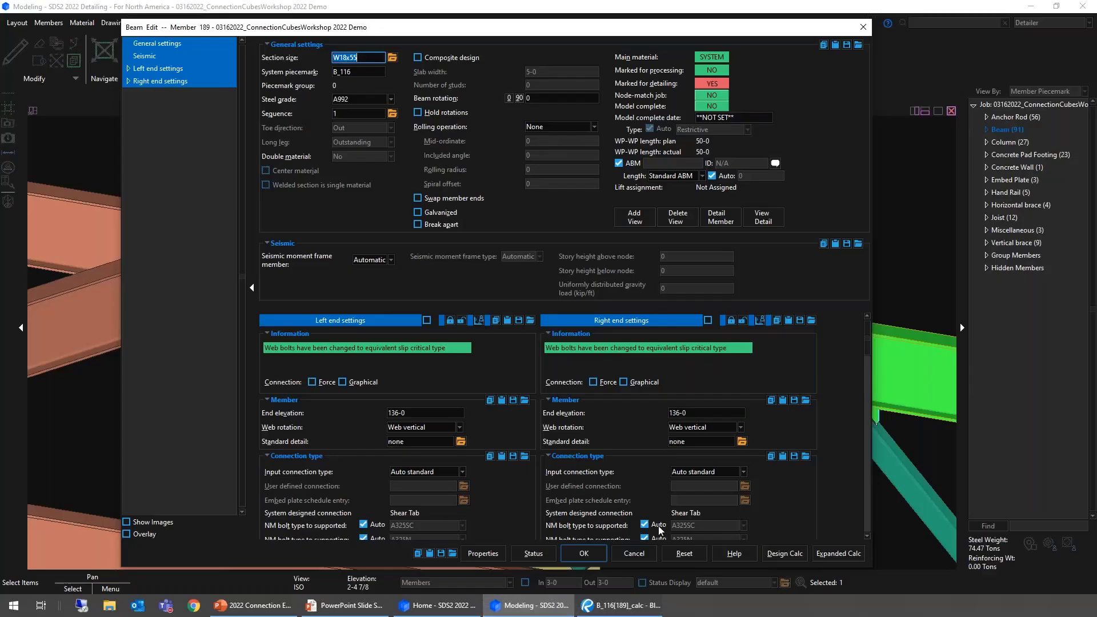
click(648, 556)
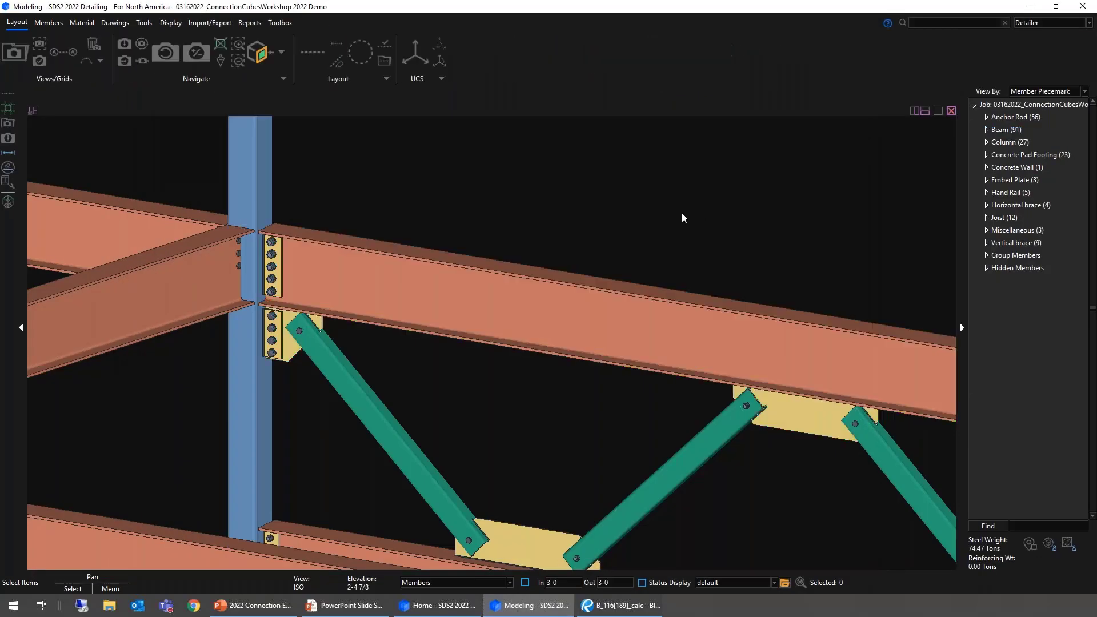
- Isolate the column and the three beams framing around it at the shear connection of beam B_130
scroll(691, 217, down, 5)
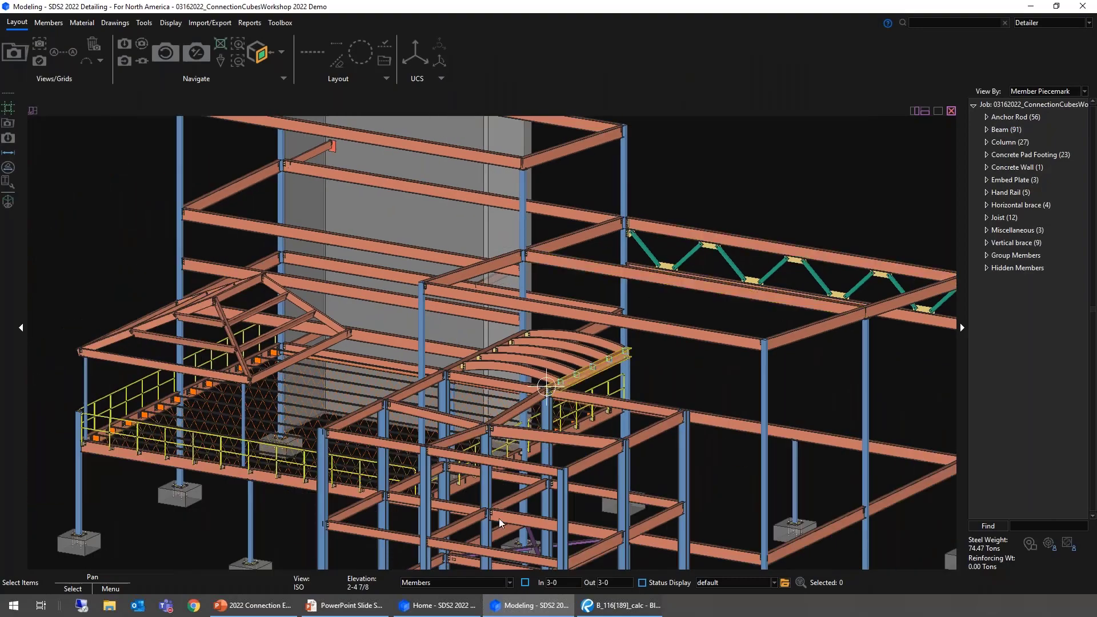
middle_drag(510, 507, 538, 380)
scroll(457, 431, up, 8)
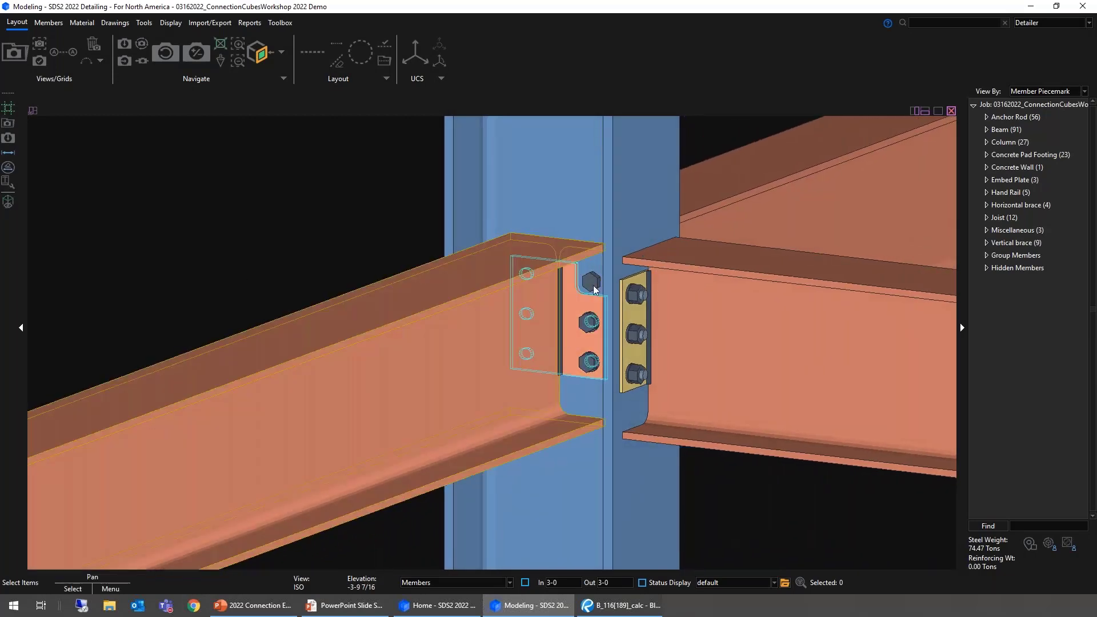
mouse_move(574, 319)
shift+middle_down()
mouse_move(384, 320)
mouse_move(289, 299)
mouse_move(375, 335)
mouse_move(564, 328)
shift+middle_up()
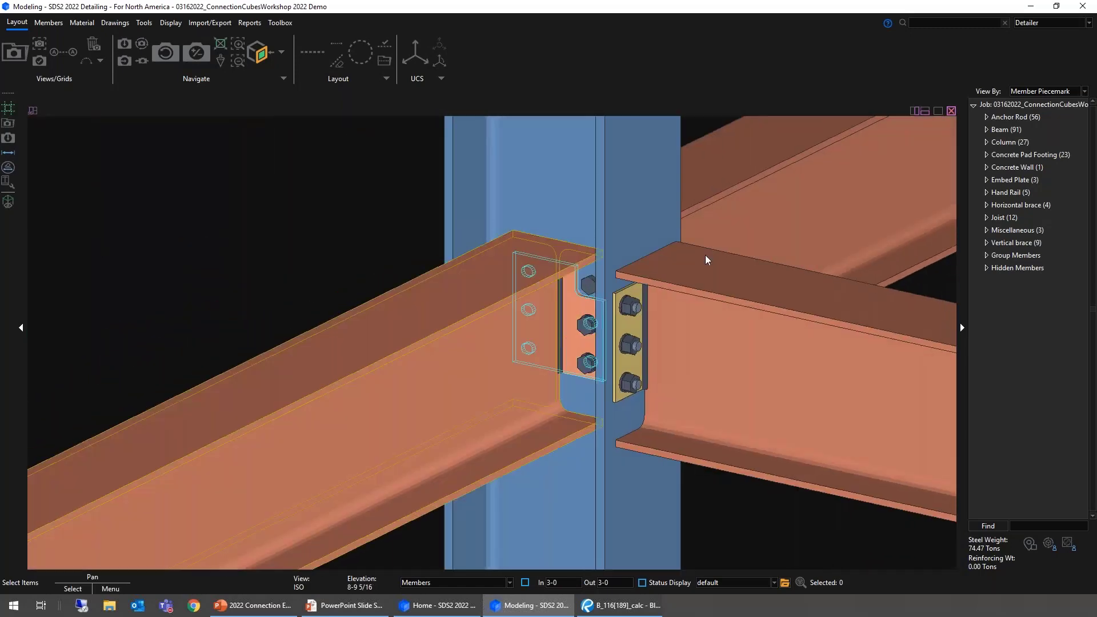
drag(718, 129, 249, 320)
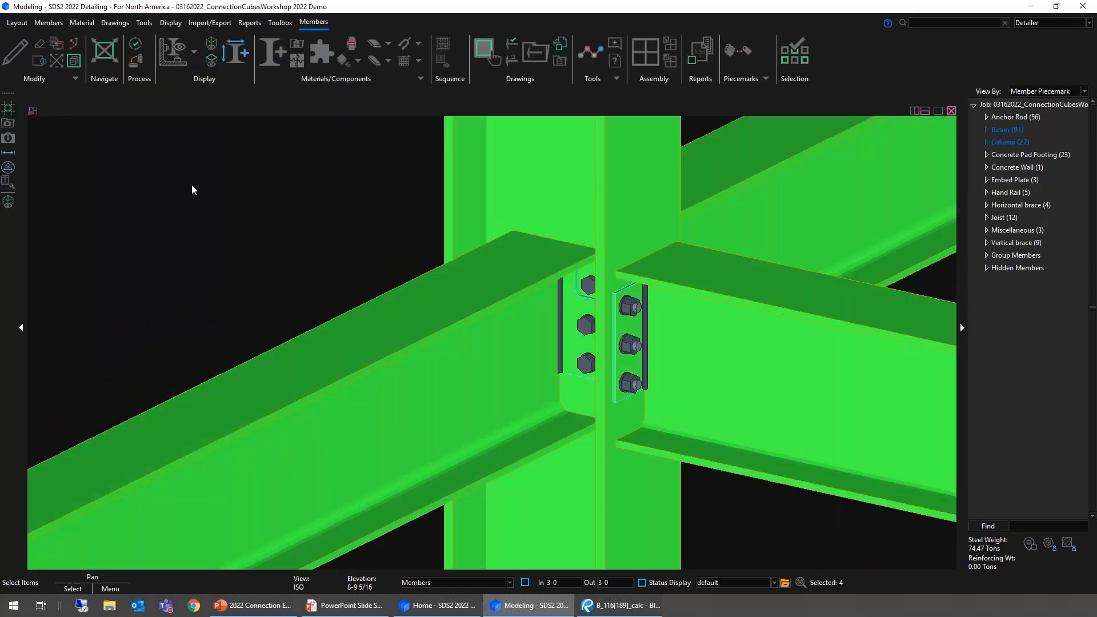
click(212, 59)
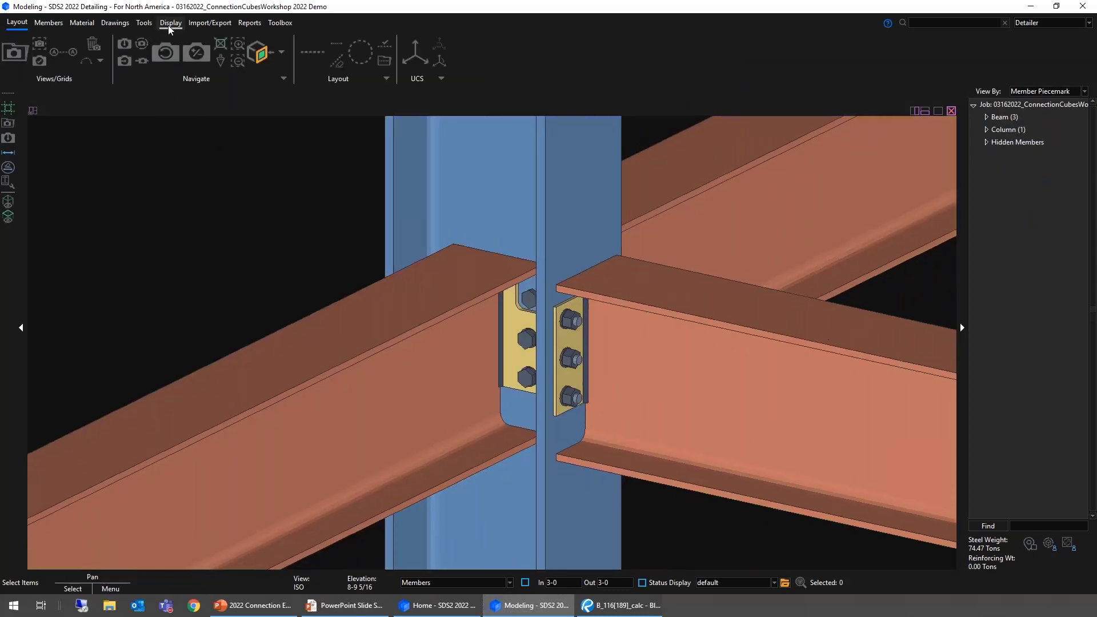
- Change all displayed members to solid transparent main material
click(168, 24)
click(136, 52)
click(187, 95)
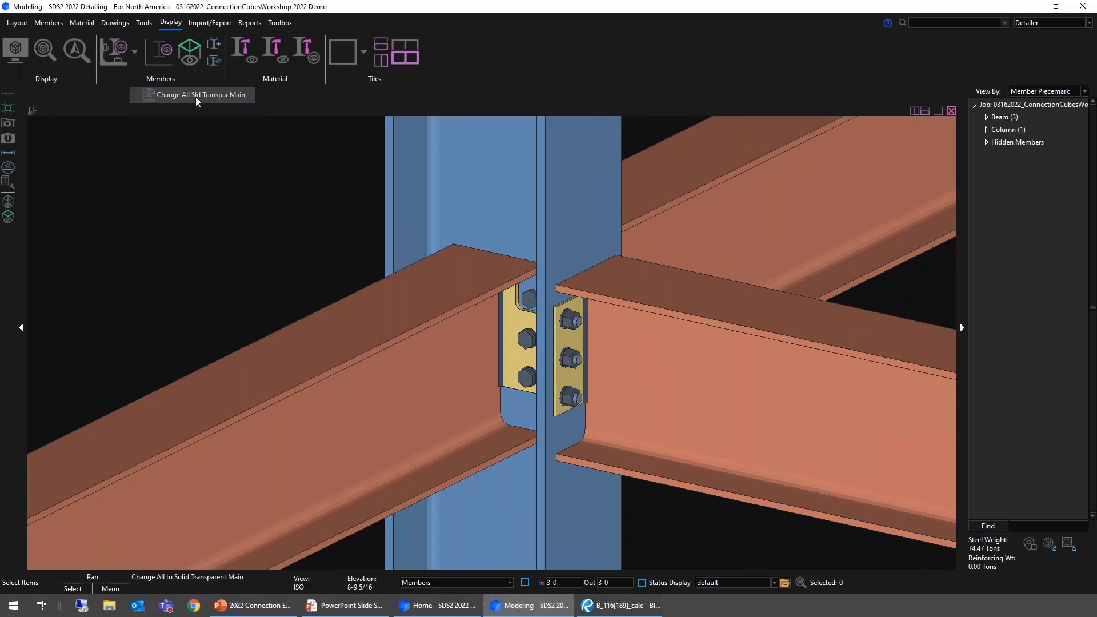
- Open beam B_130 for editing and override the automatic right-end shear load with 80 kips
middle_drag(502, 263, 504, 351)
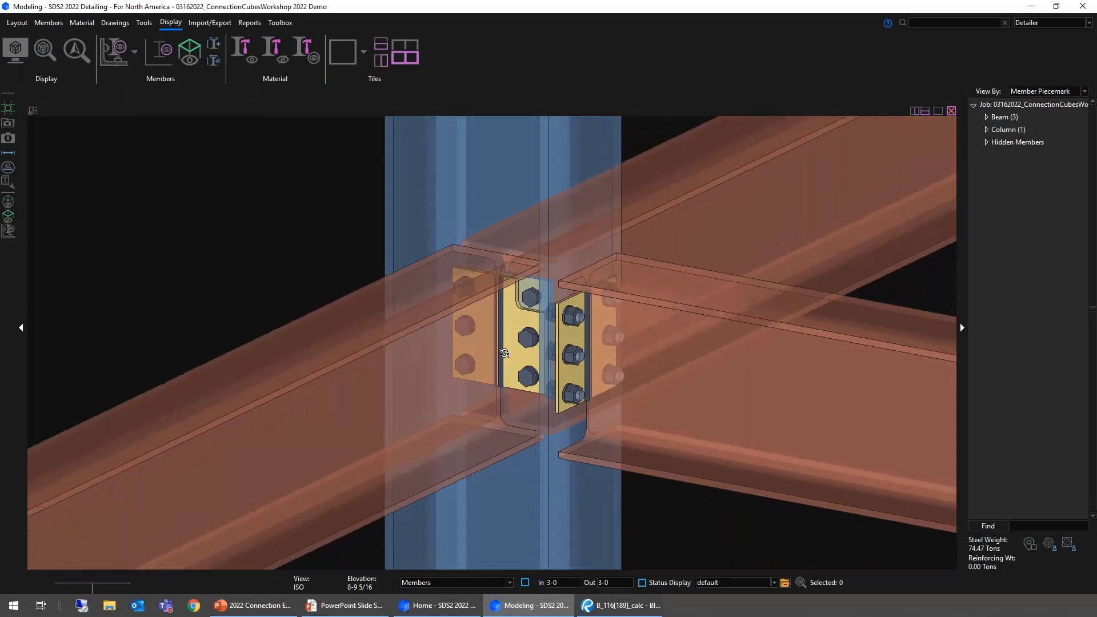
middle_drag(157, 306, 156, 228)
scroll(156, 228, down, 1)
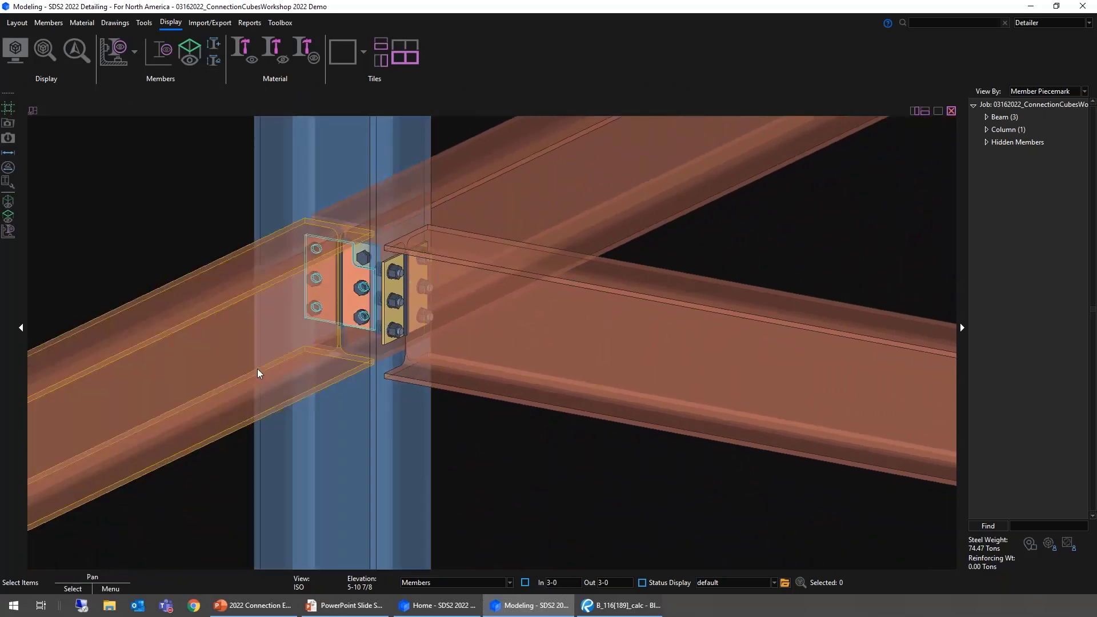
click(228, 343)
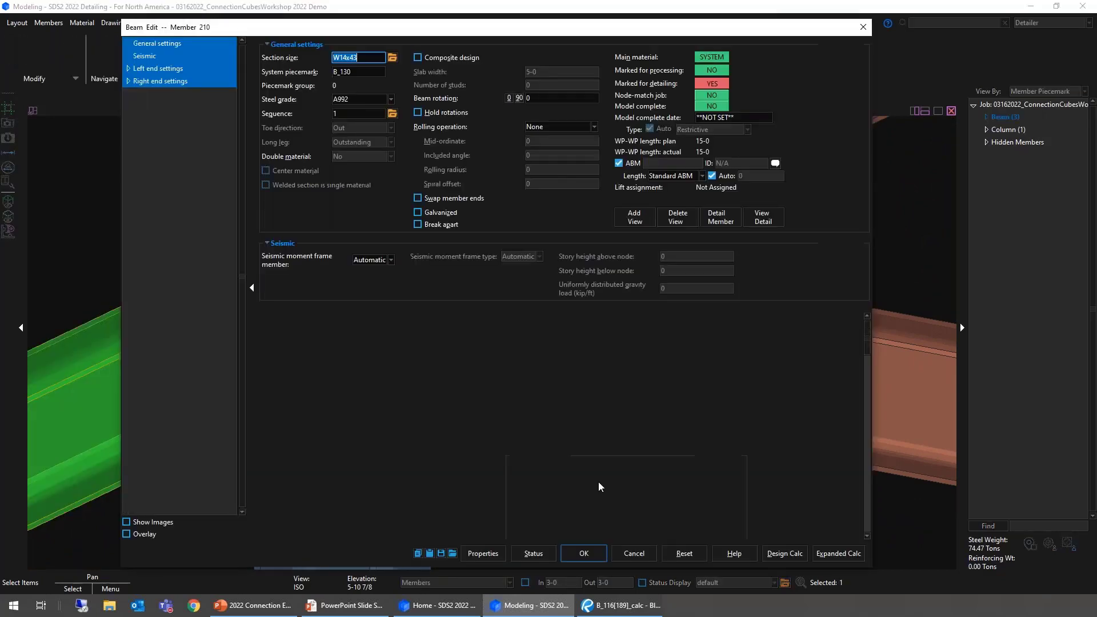
scroll(867, 355, down, 1)
drag(868, 357, 865, 432)
click(638, 367)
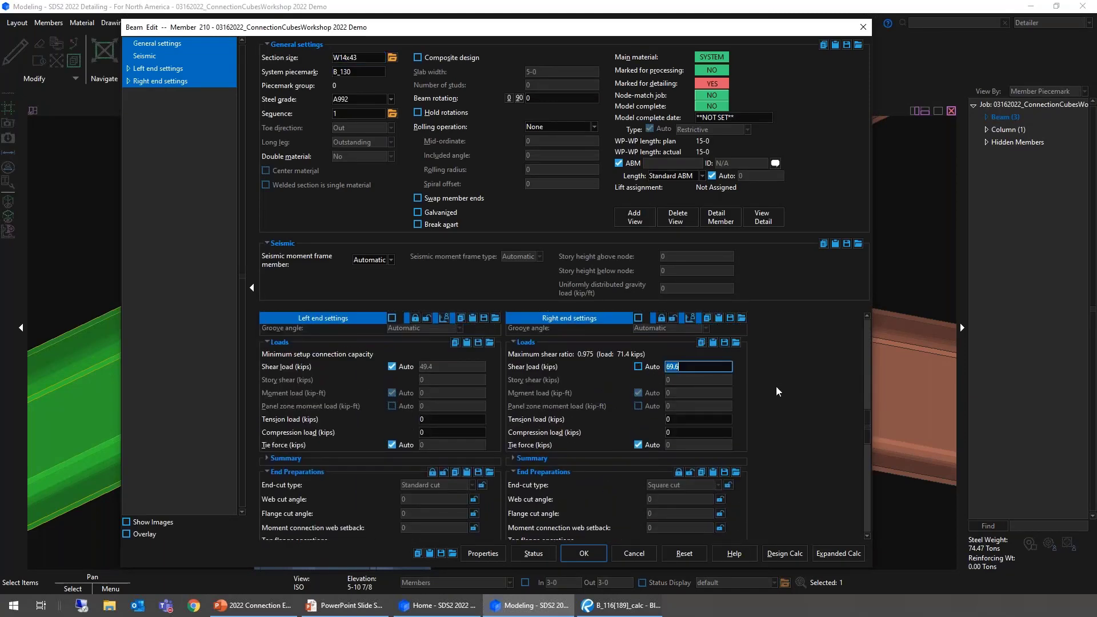
text(80)
key(Tab)
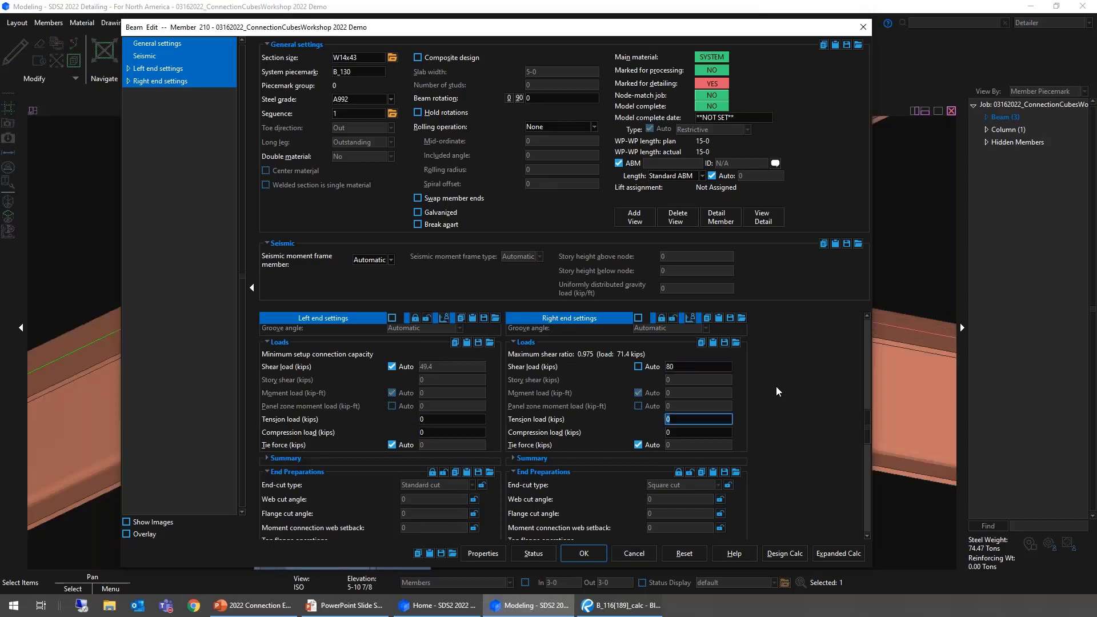
- Set the safety connection at beam B_130's right end to Non-safety and apply the beam edit
drag(559, 32, 823, 30)
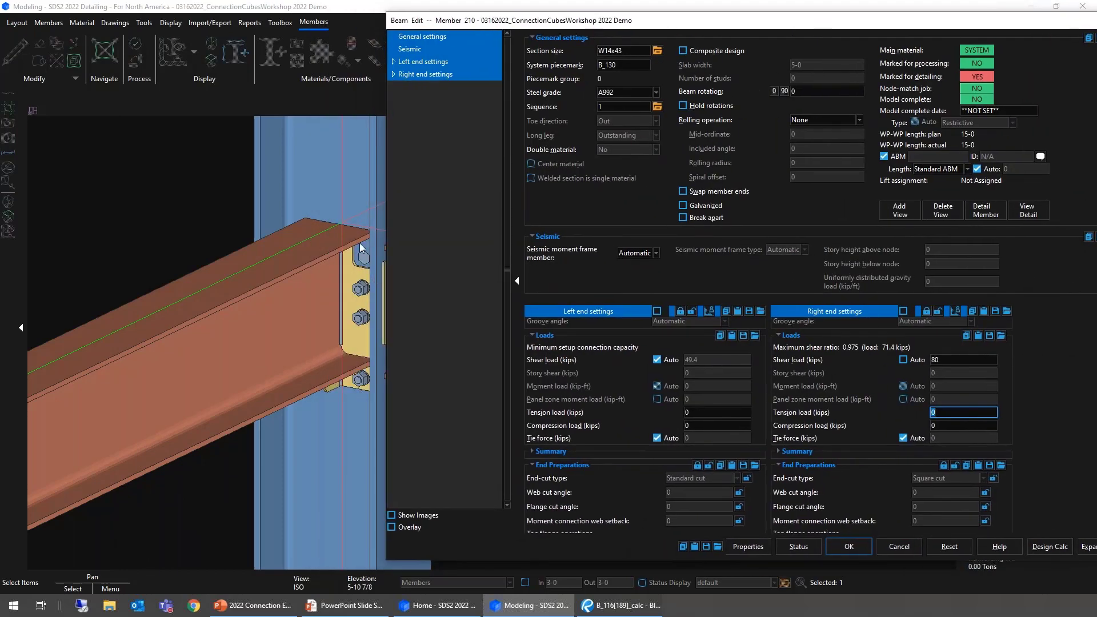
scroll(1063, 407, up, 2)
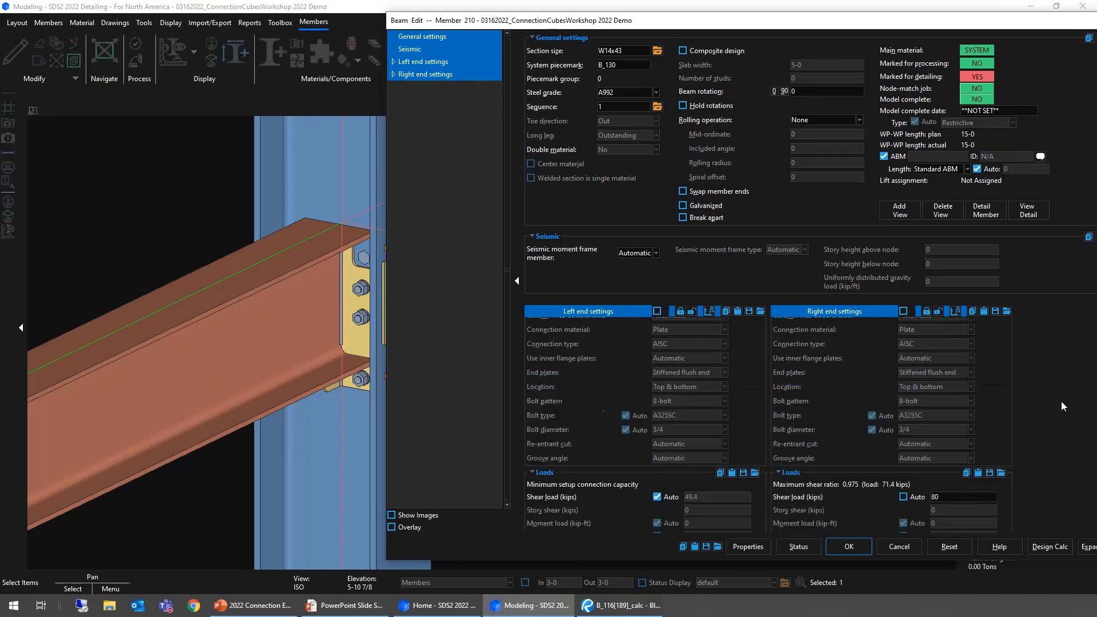
scroll(1080, 433, up, 2)
scroll(1071, 433, up, 2)
scroll(949, 444, up, 2)
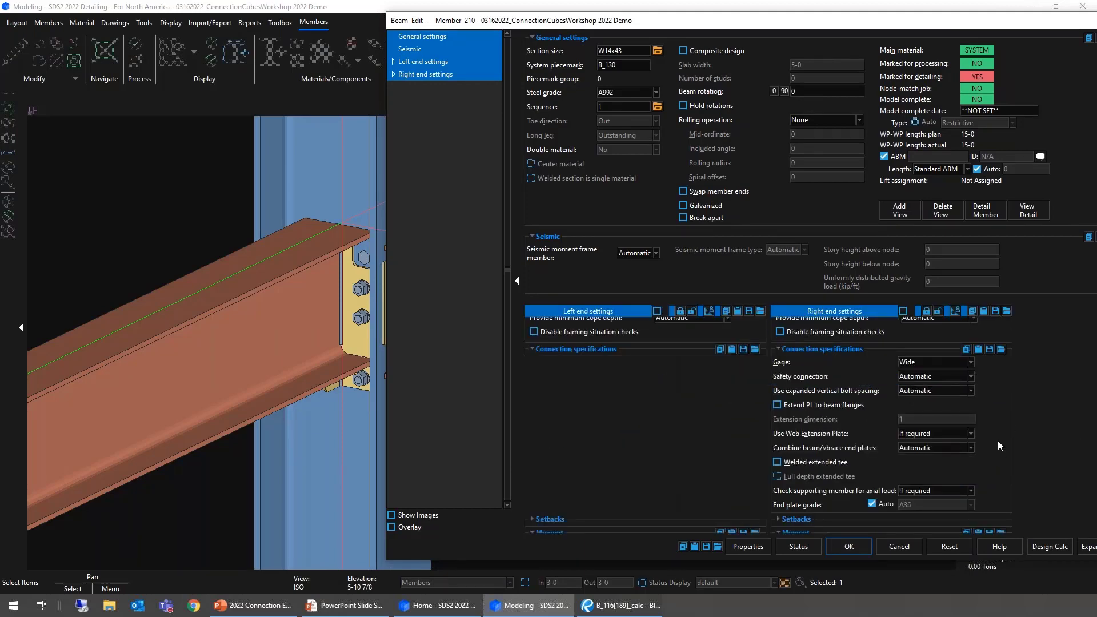
click(932, 375)
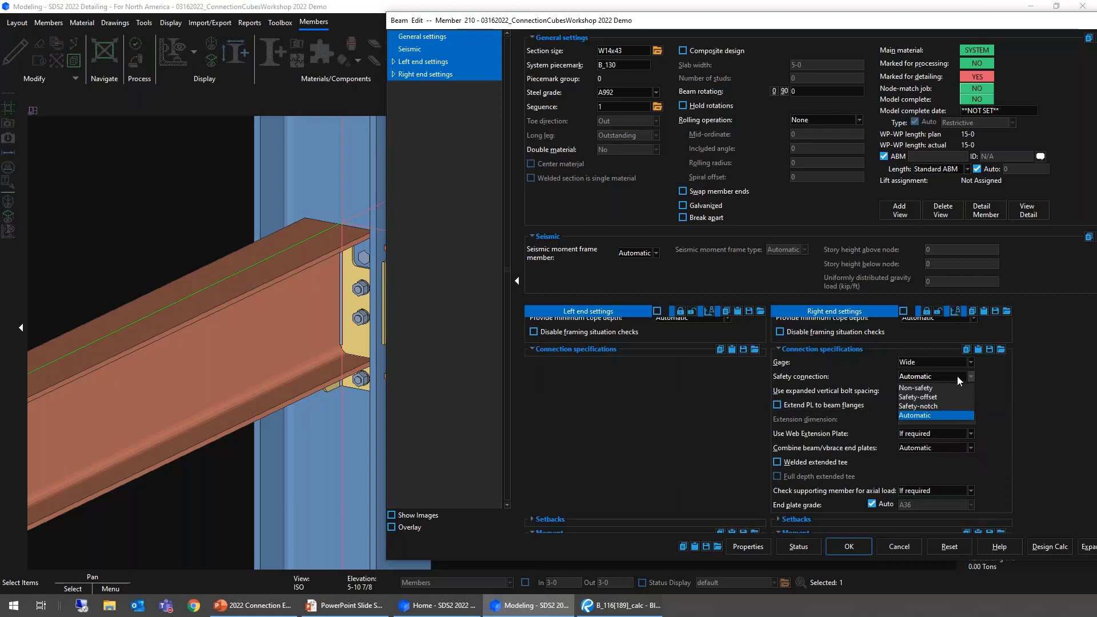
click(1019, 407)
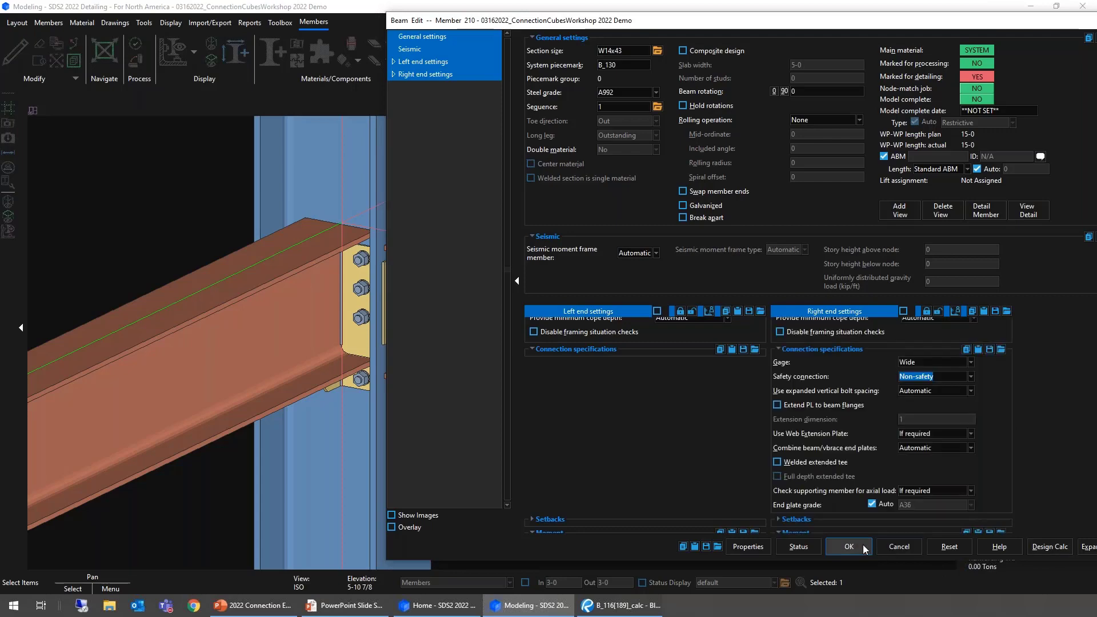
click(849, 547)
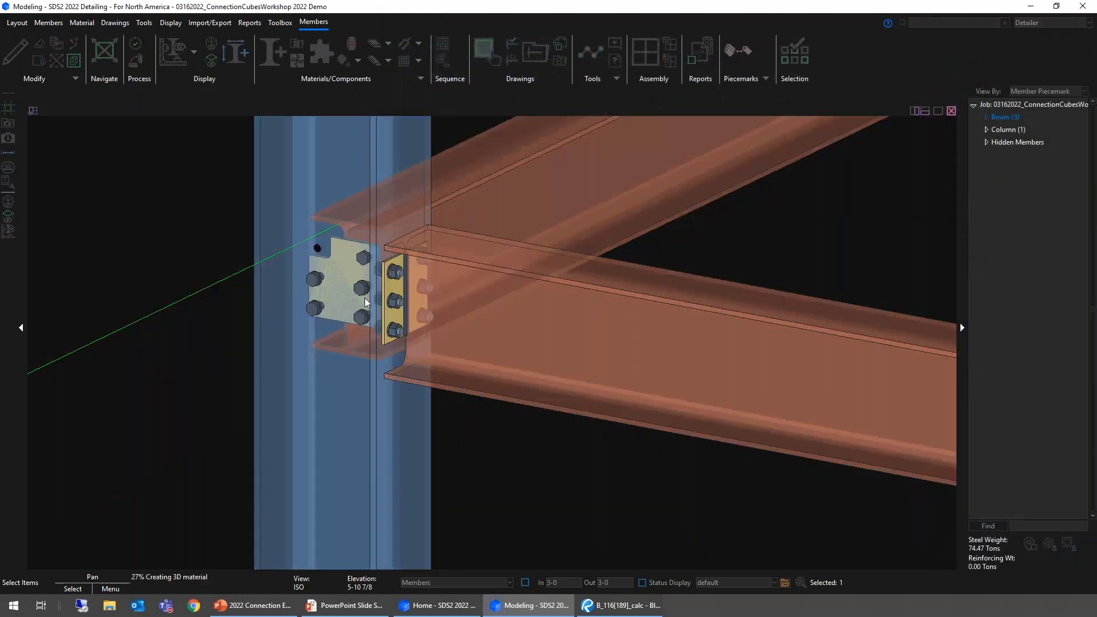
click(433, 394)
- Open beam B_132 for editing and override its automatic left-end shear load with 80 kips
shift+middle_drag(317, 309, 662, 226)
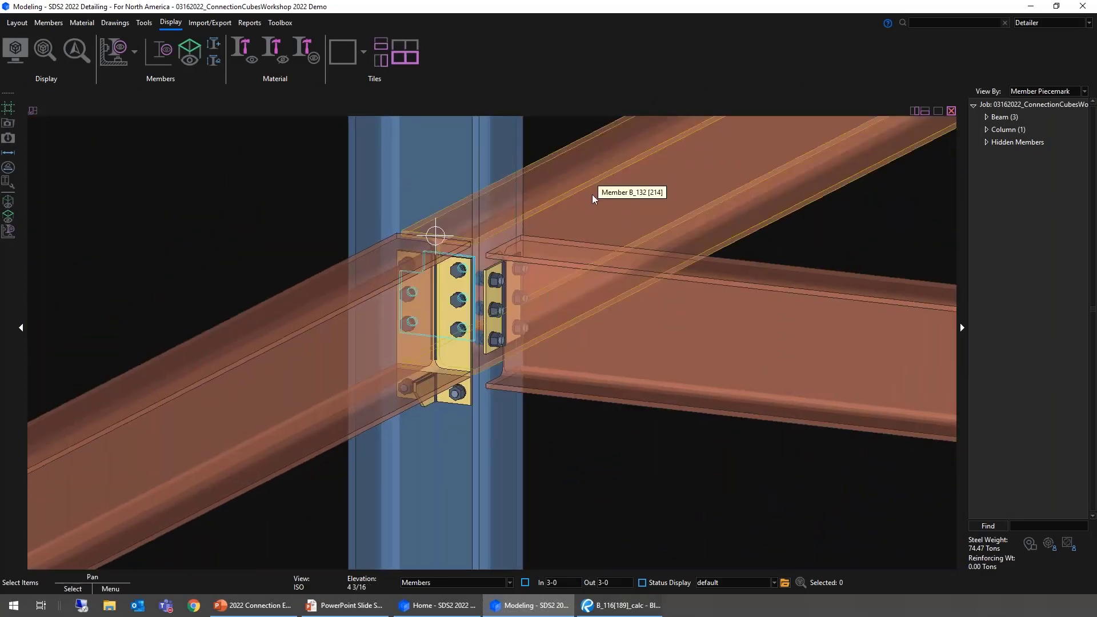
click(811, 373)
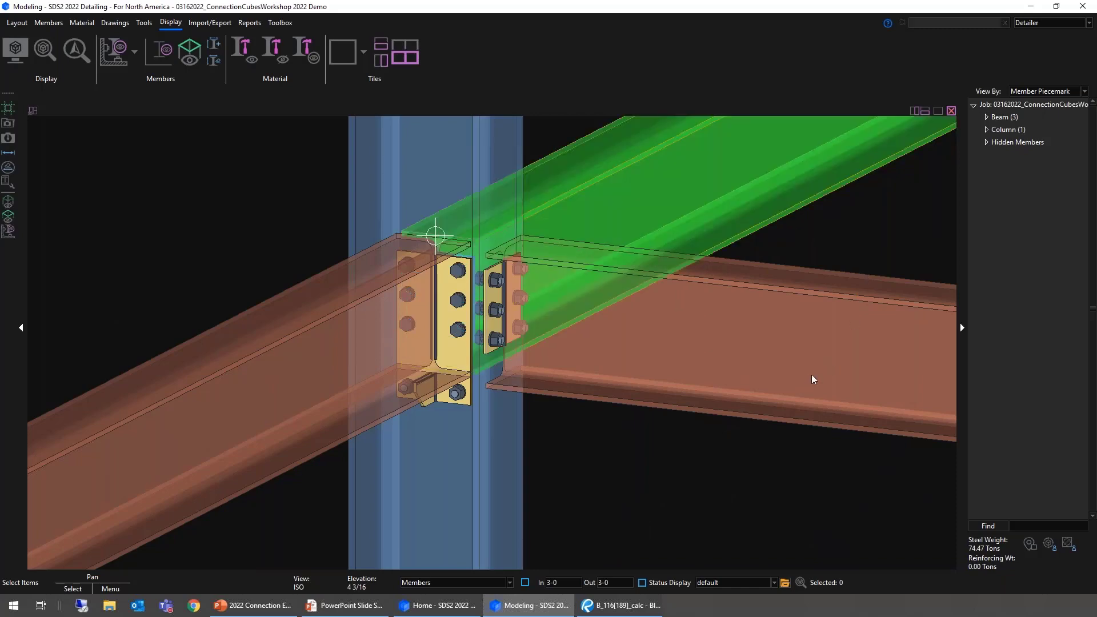
double_click(810, 366)
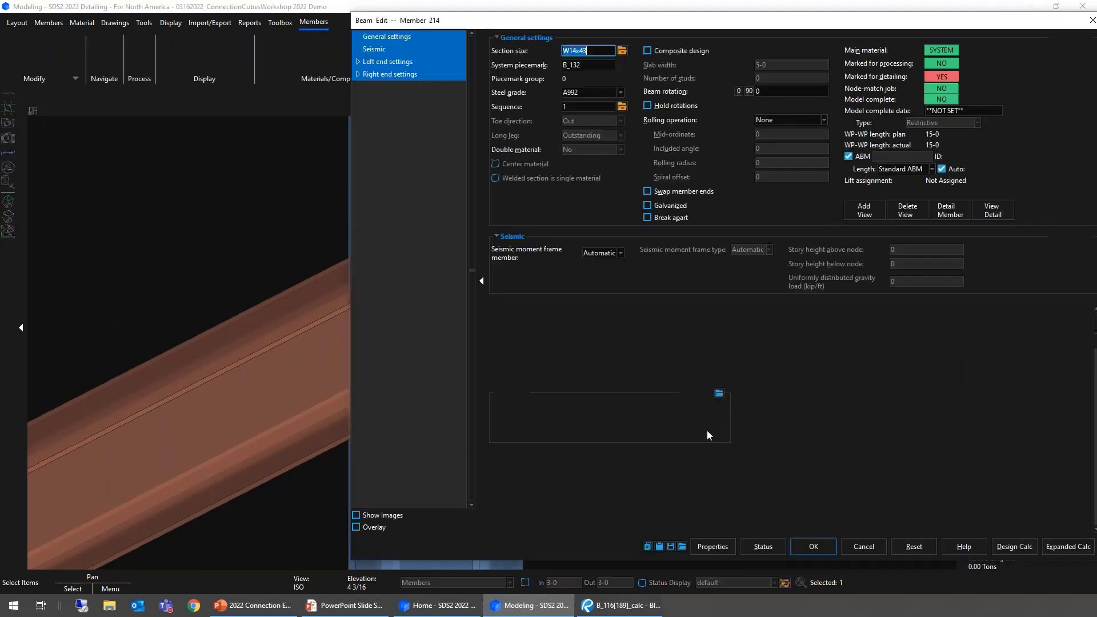
scroll(719, 408, down, 10)
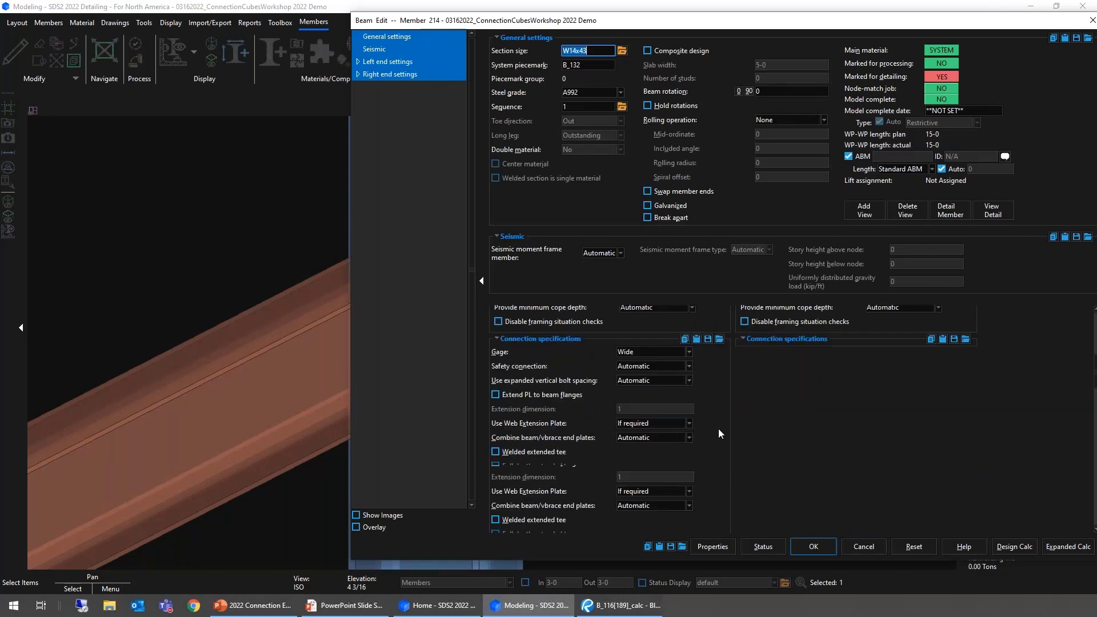
scroll(714, 435, down, 5)
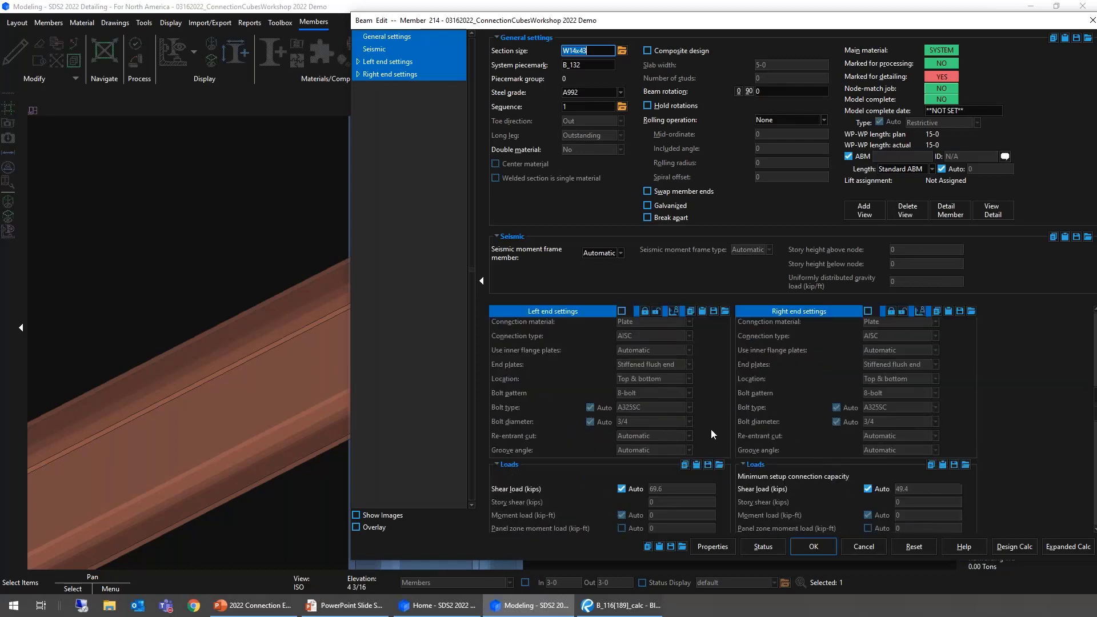
click(622, 488)
scroll(683, 478, down, 1)
text(80)
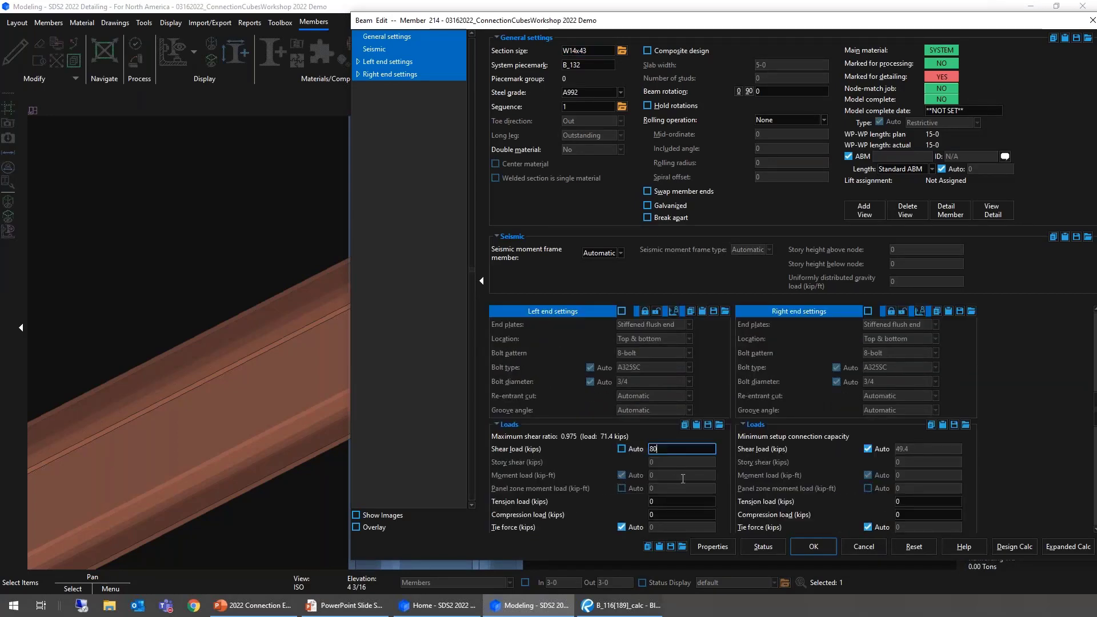
key(Tab)
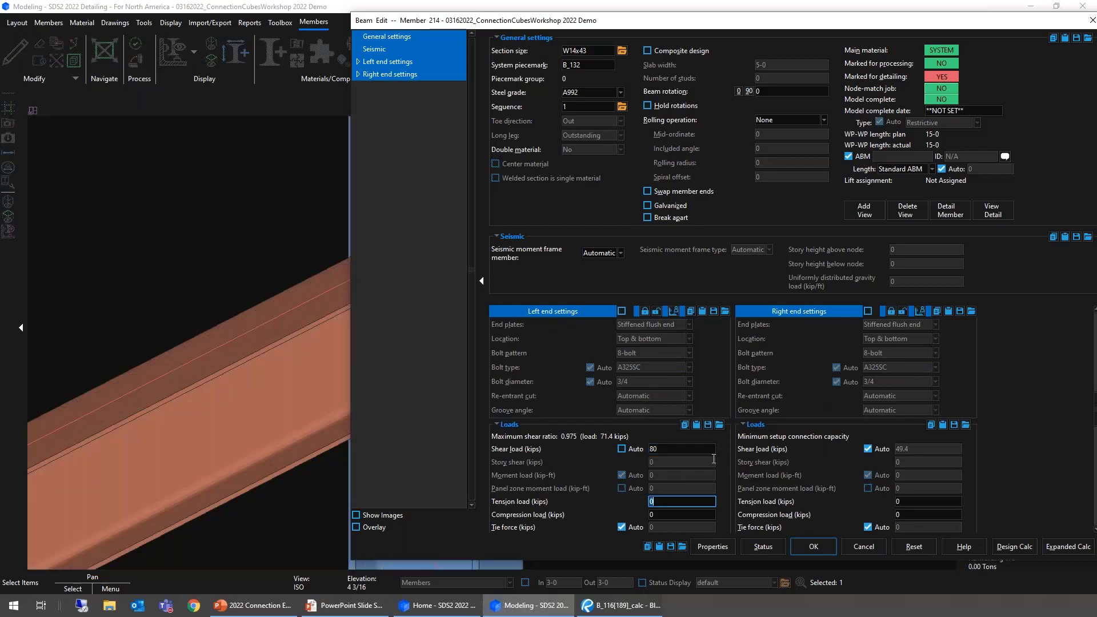
- Set beam B_132's left end elevation to 112-2 1/2
scroll(728, 389, up, 3)
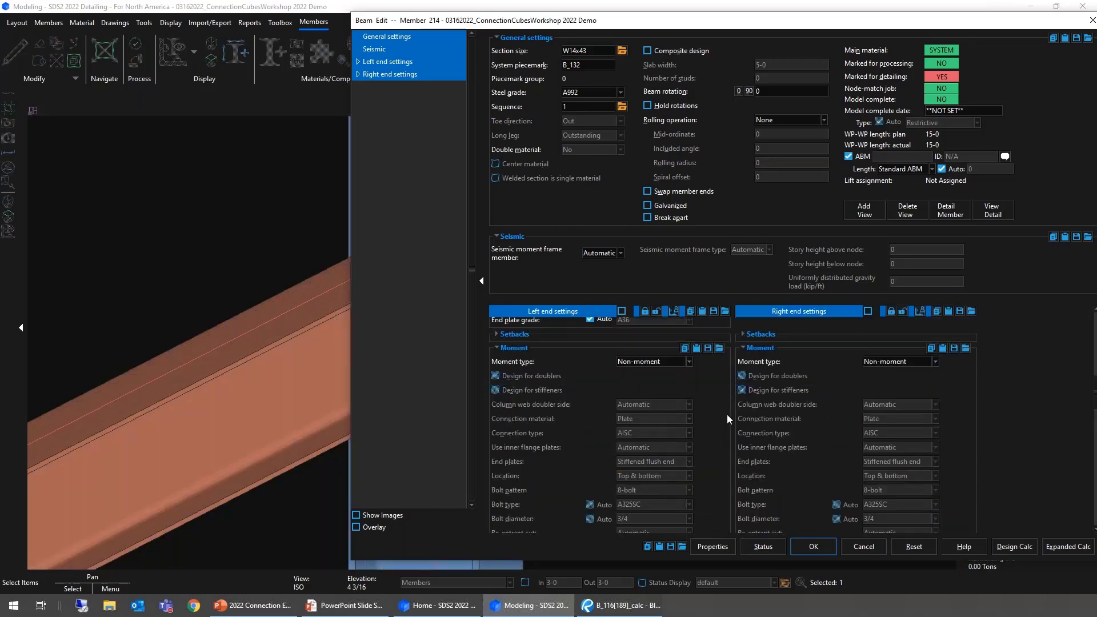
scroll(726, 427, up, 5)
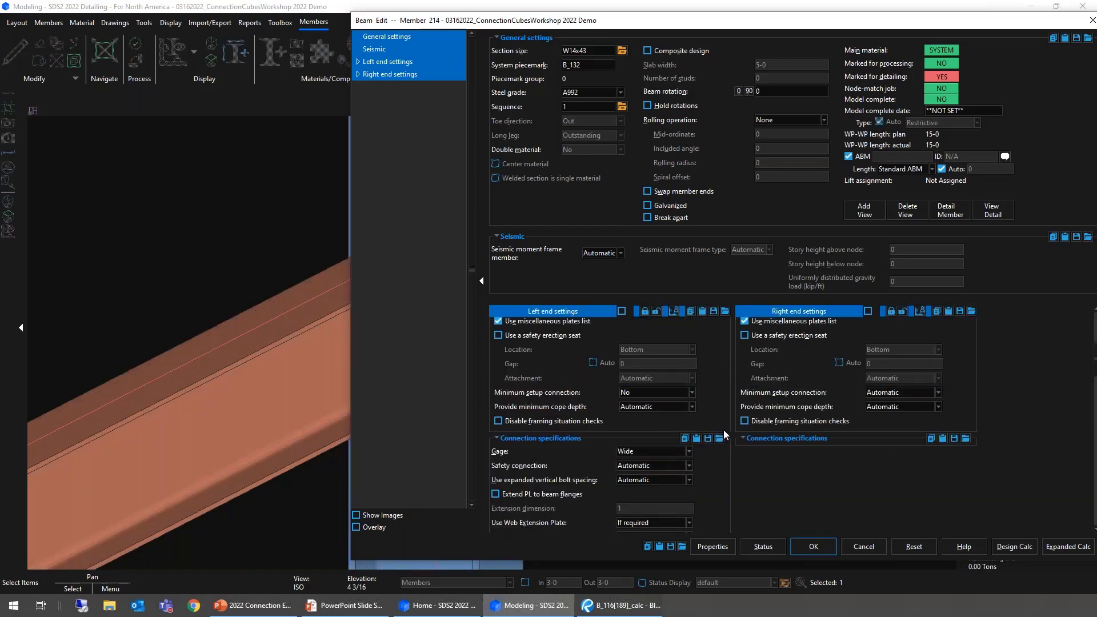
scroll(723, 430, up, 3)
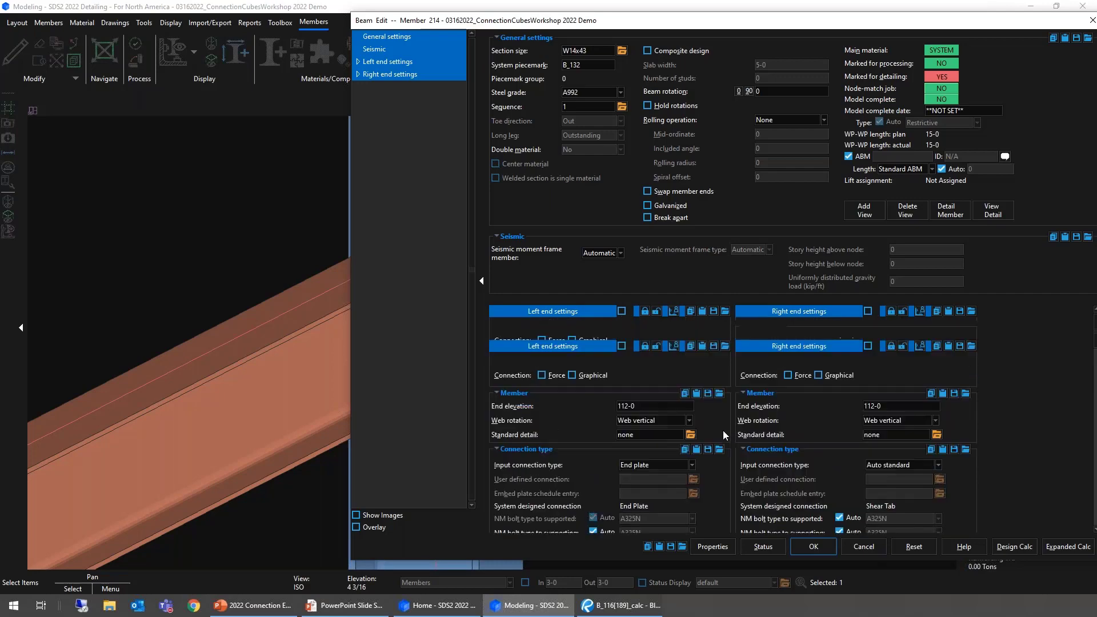
click(654, 406)
text(122)
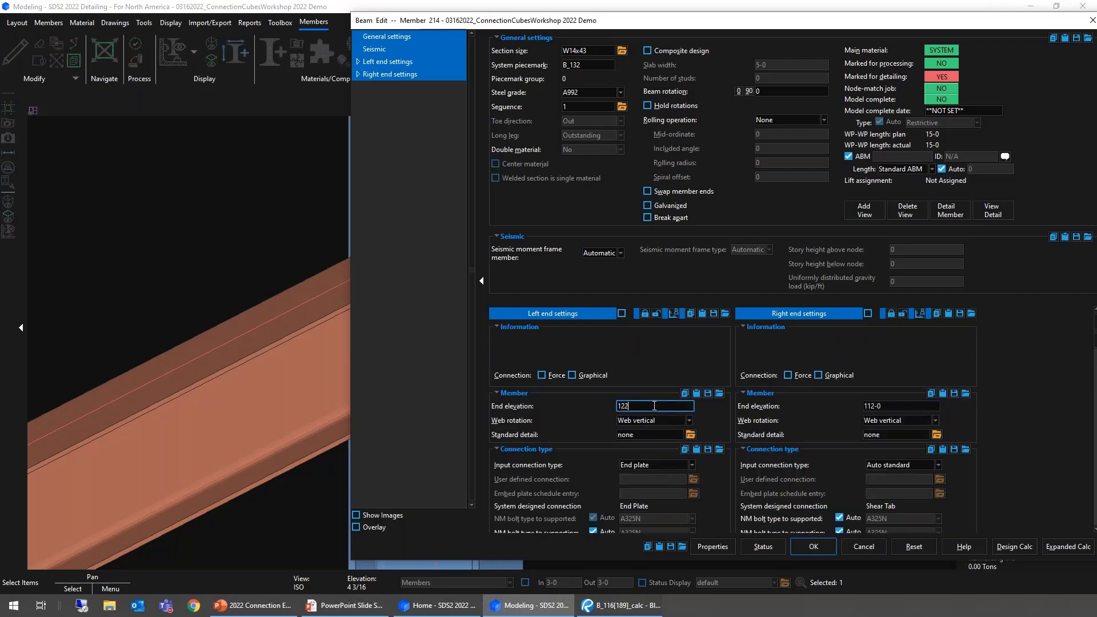
key(BackSpace)
key(BackSpace)
text(12-2 1/2)
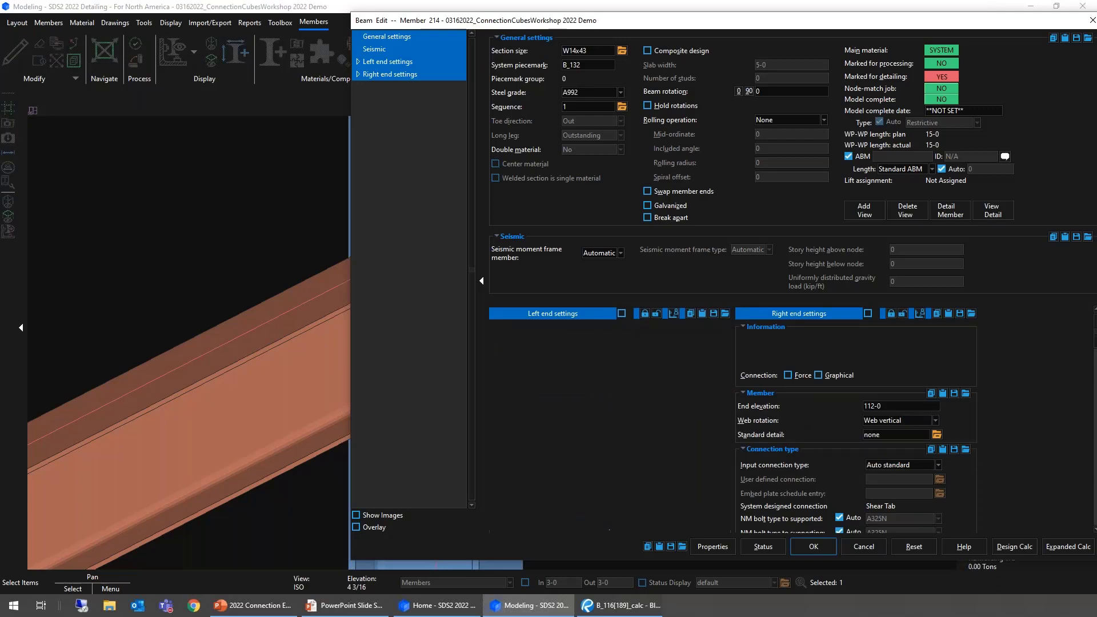
key(Tab)
- Set the safety connection at beam B_132's left end to Non-safety and apply the beam edit
scroll(658, 419, down, 6)
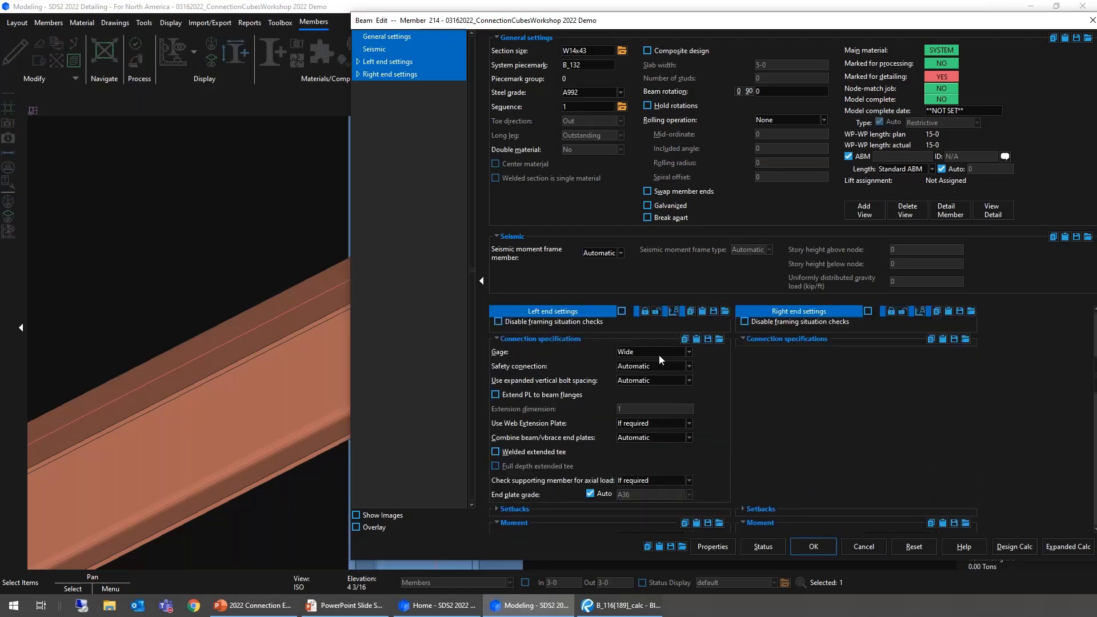
click(653, 364)
click(656, 377)
key(Down)
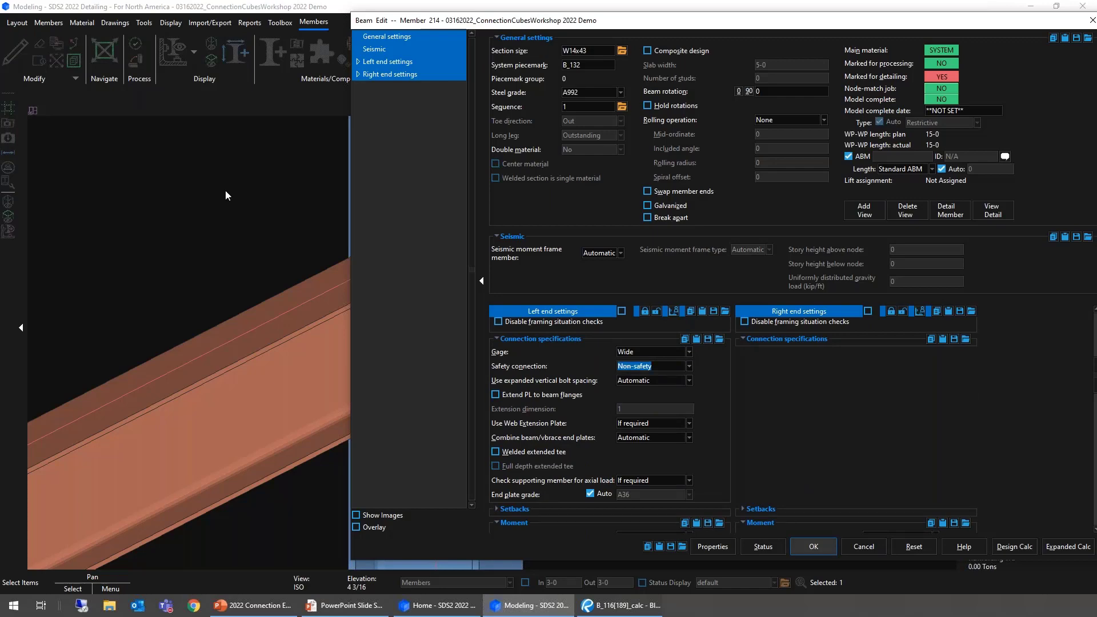
key(Return)
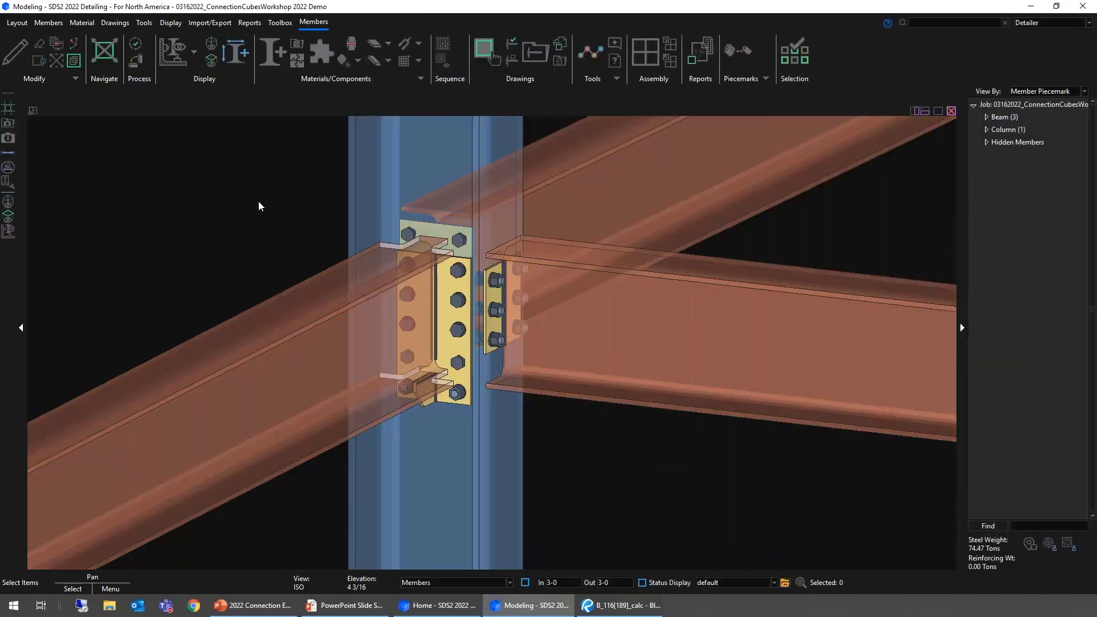
- Reopen beam B_130 for editing and set the web extension plate option at its right end to Never
scroll(417, 222, up, 3)
shift+middle_drag(482, 250, 452, 268)
mouse_move(435, 328)
middle_down()
mouse_move(498, 296)
mouse_move(518, 313)
mouse_move(642, 312)
mouse_move(447, 311)
middle_up()
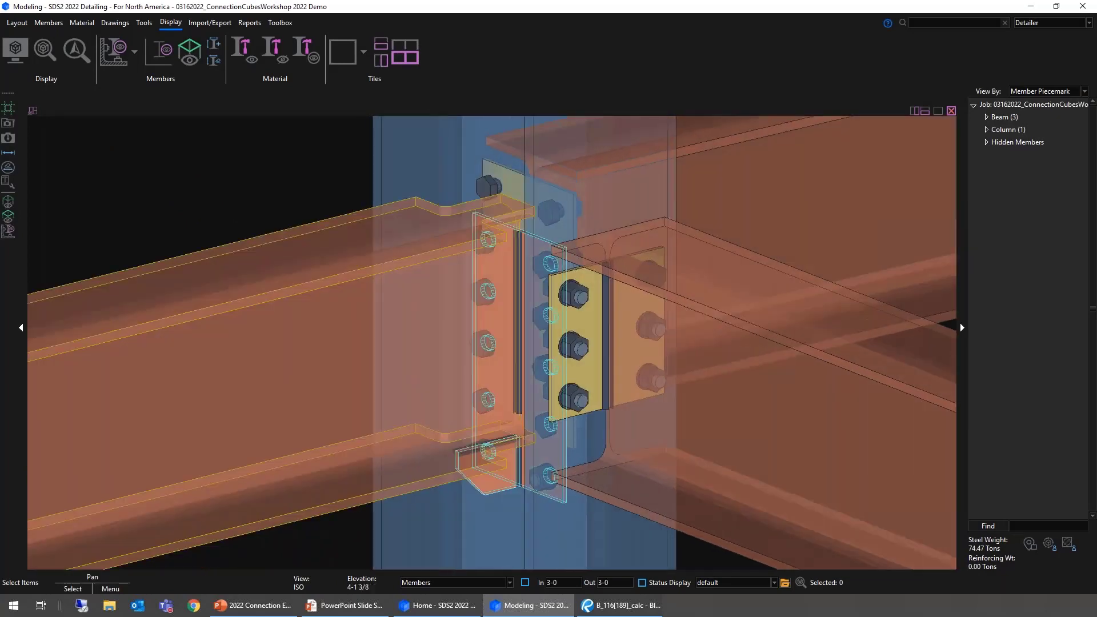
scroll(470, 317, down, 2)
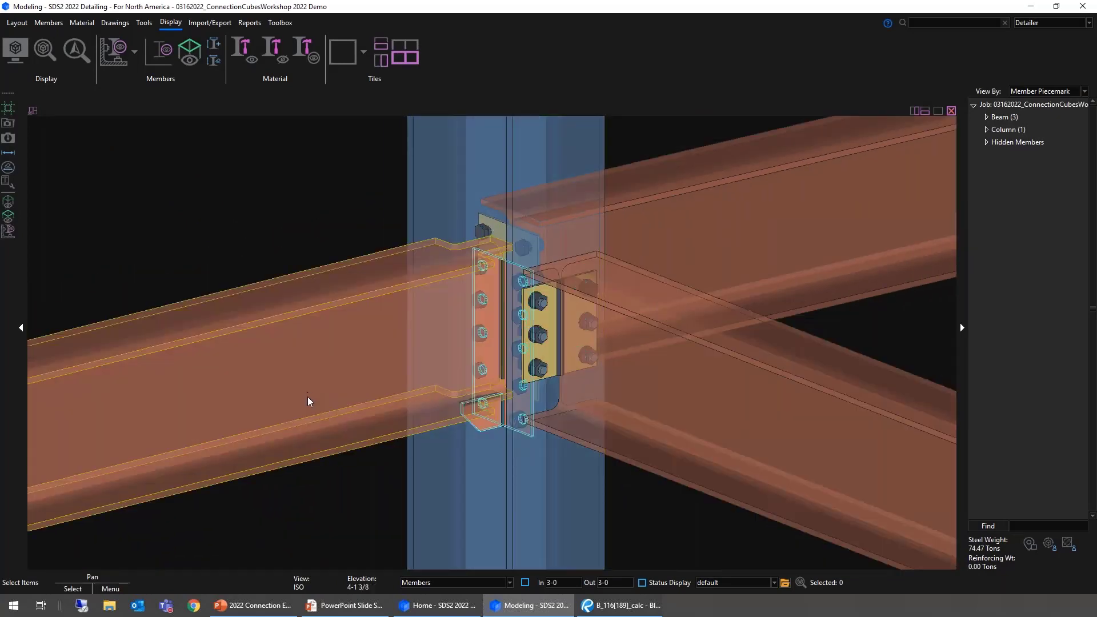
double_click(325, 386)
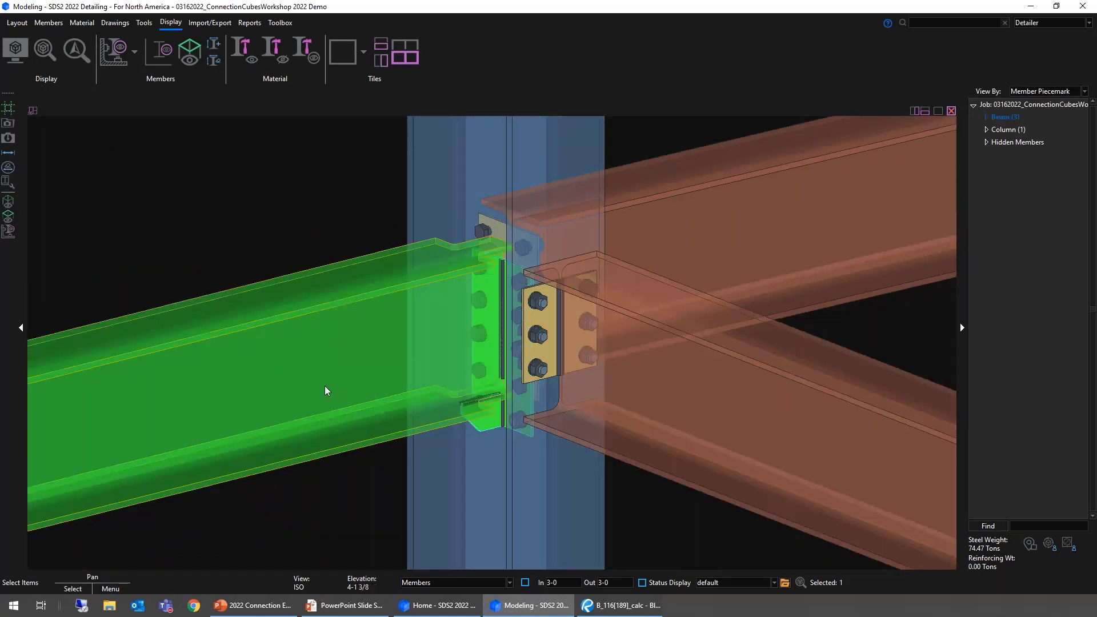
click(422, 413)
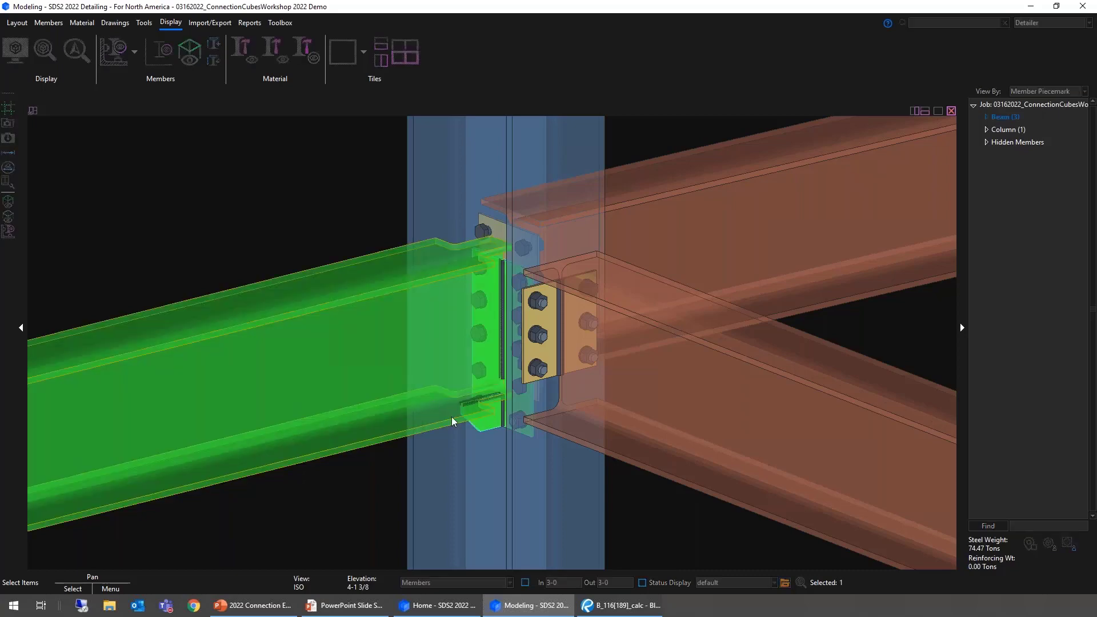
double_click(470, 427)
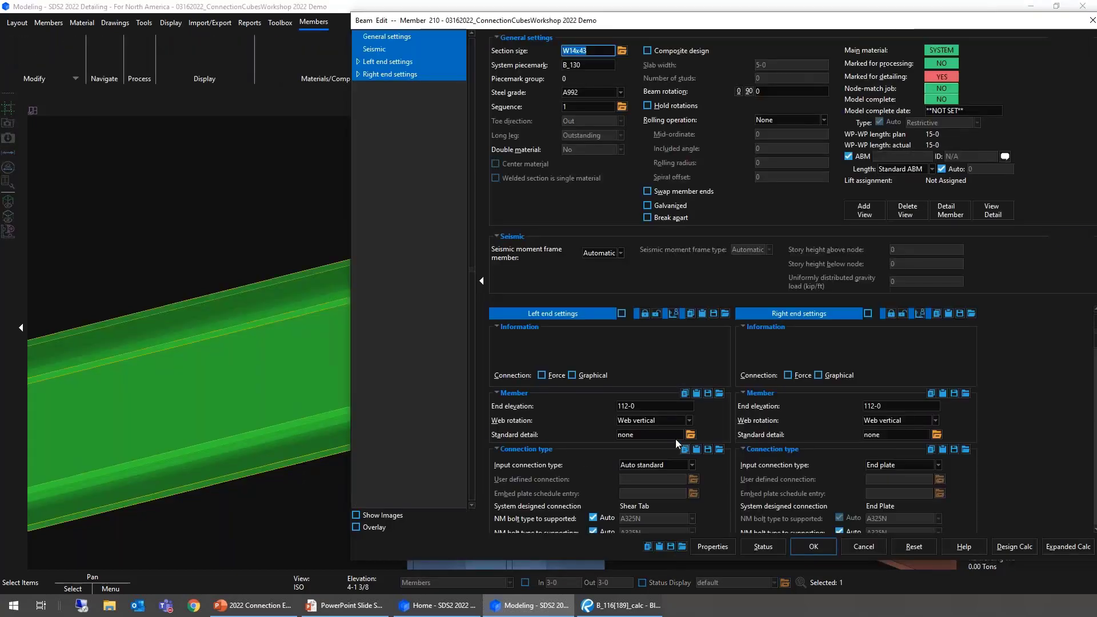
scroll(714, 406, down, 5)
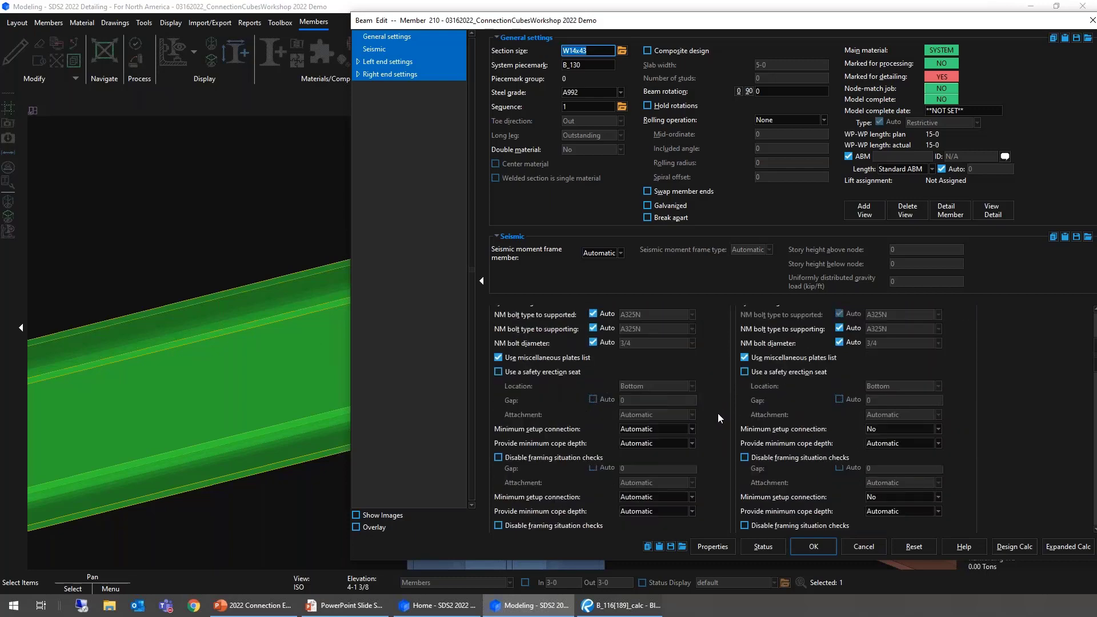
scroll(717, 416, up, 5)
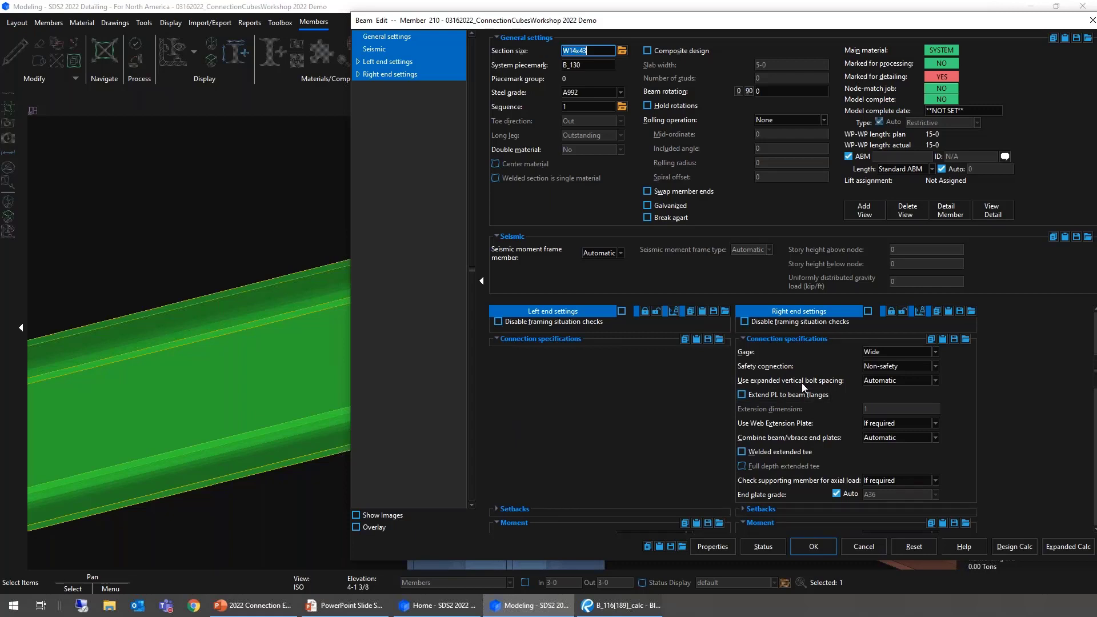
click(928, 422)
click(893, 445)
drag(511, 20, 722, 20)
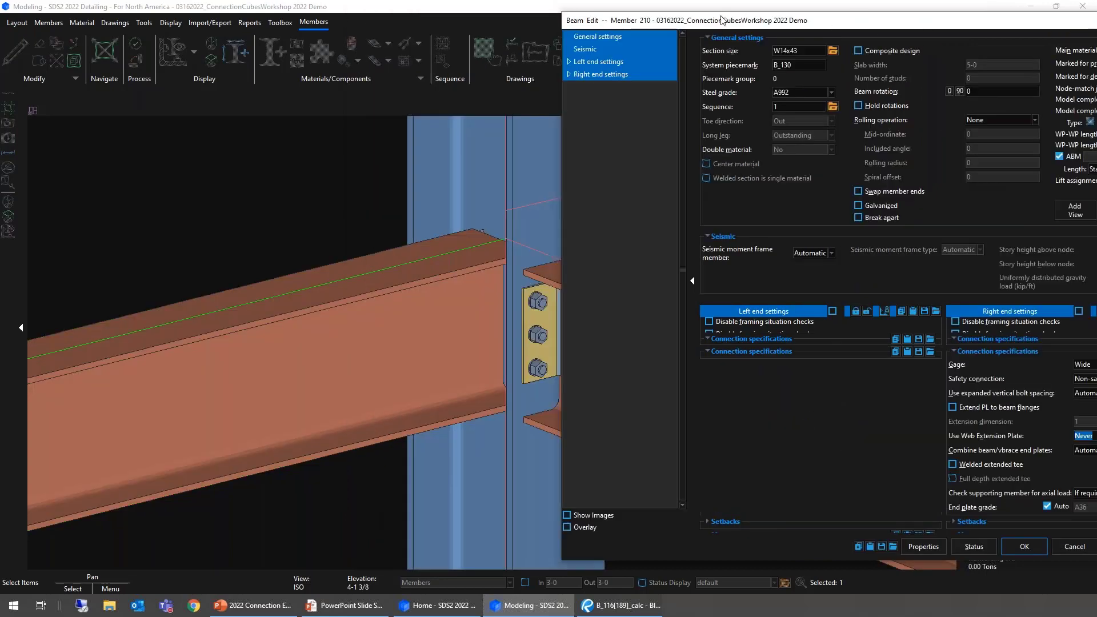
- Return the right-end web extension plate option of beam B_130 to If required and apply the beam edit
drag(906, 23, 653, 29)
click(866, 443)
click(863, 451)
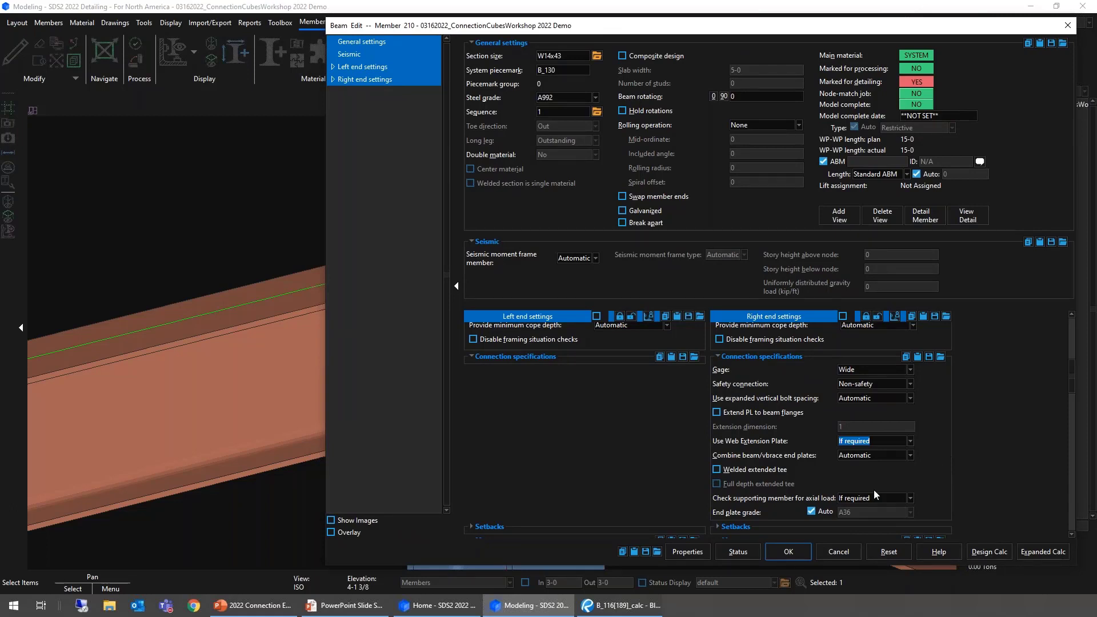
click(788, 552)
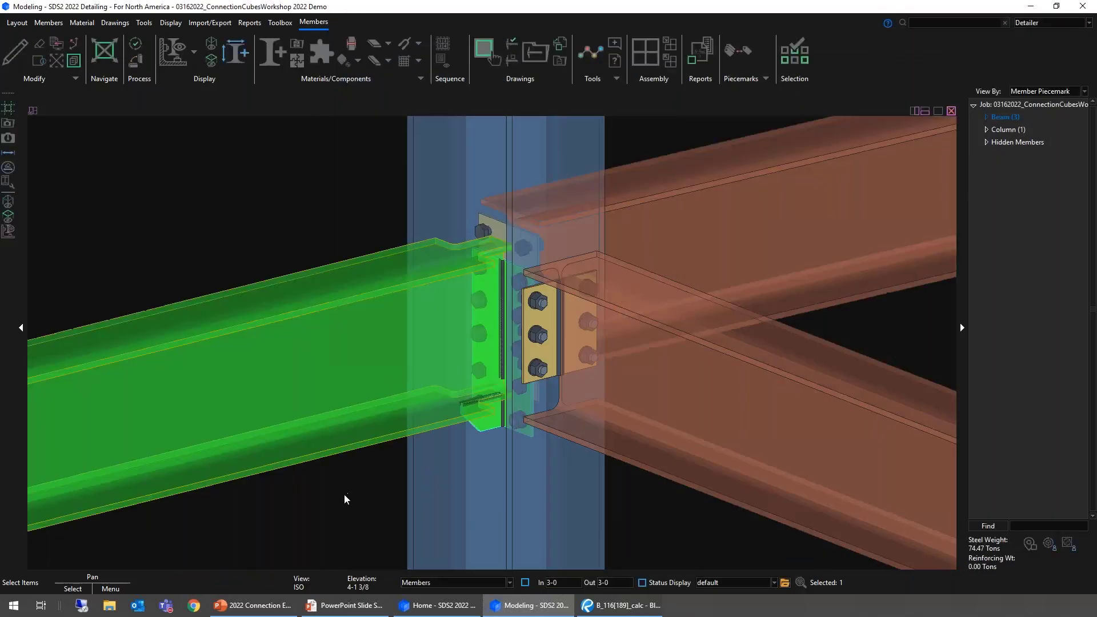
scroll(548, 319, up, 5)
shift+middle_drag(534, 326, 561, 324)
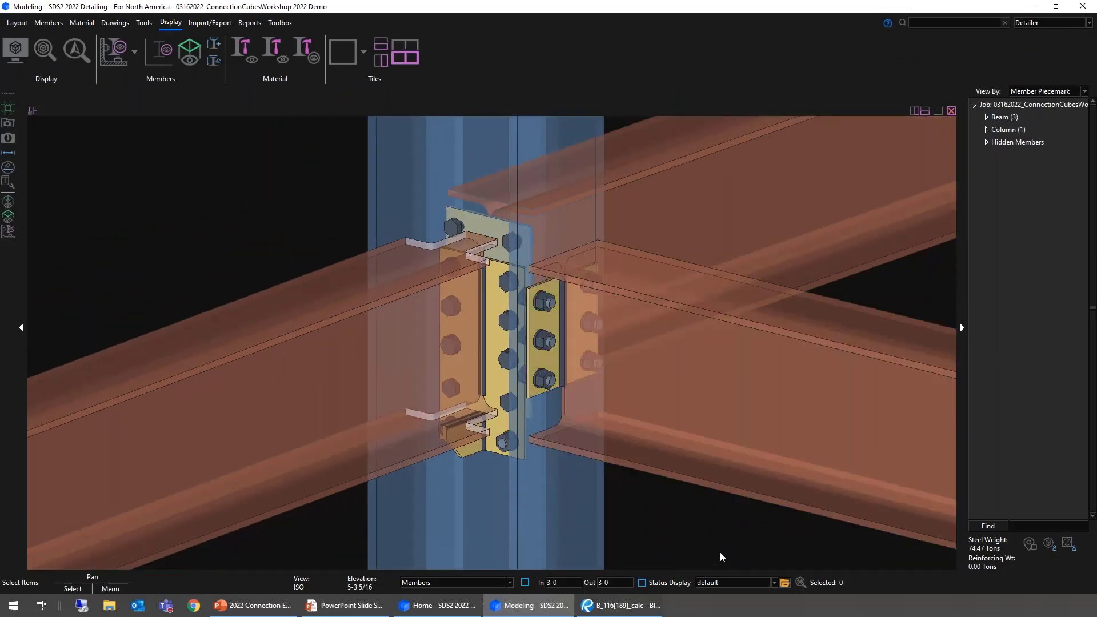
double_click(717, 551)
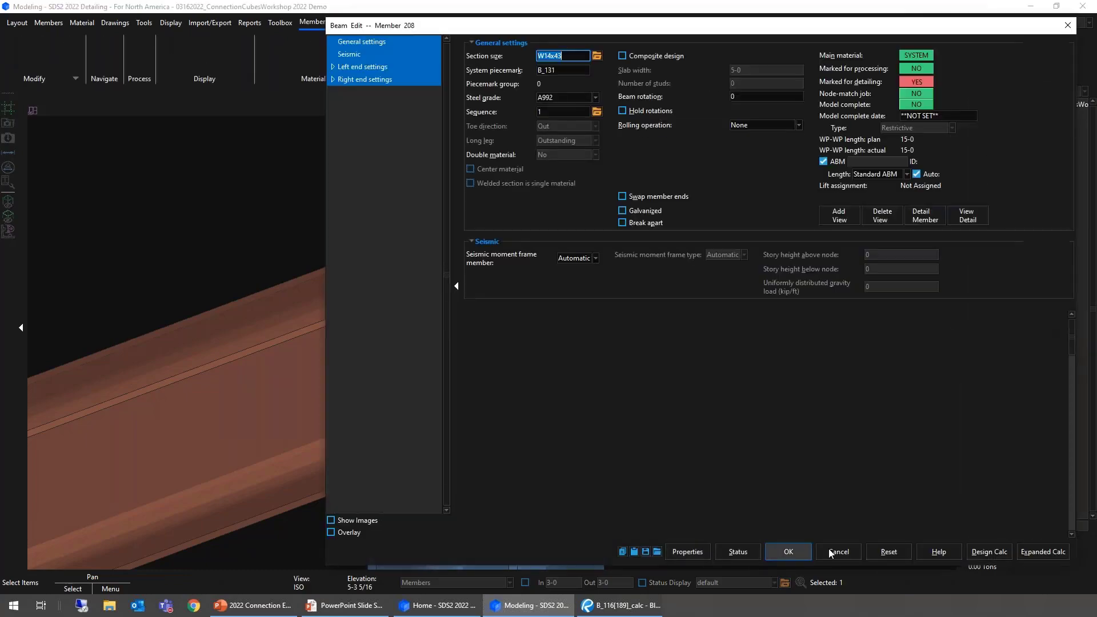
click(831, 553)
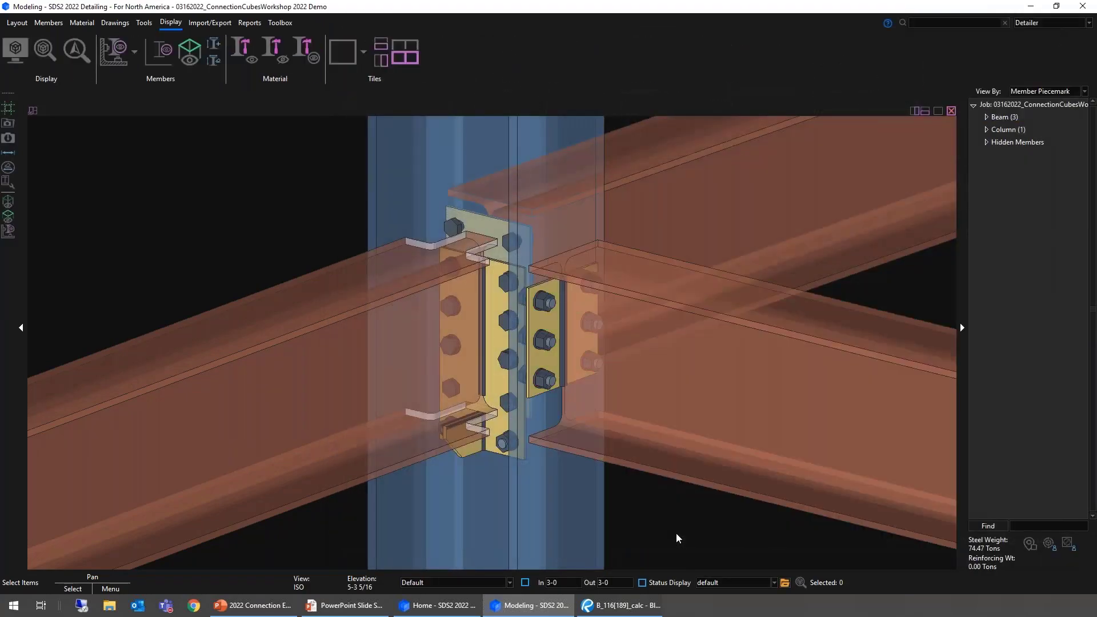
middle_drag(546, 321, 183, 301)
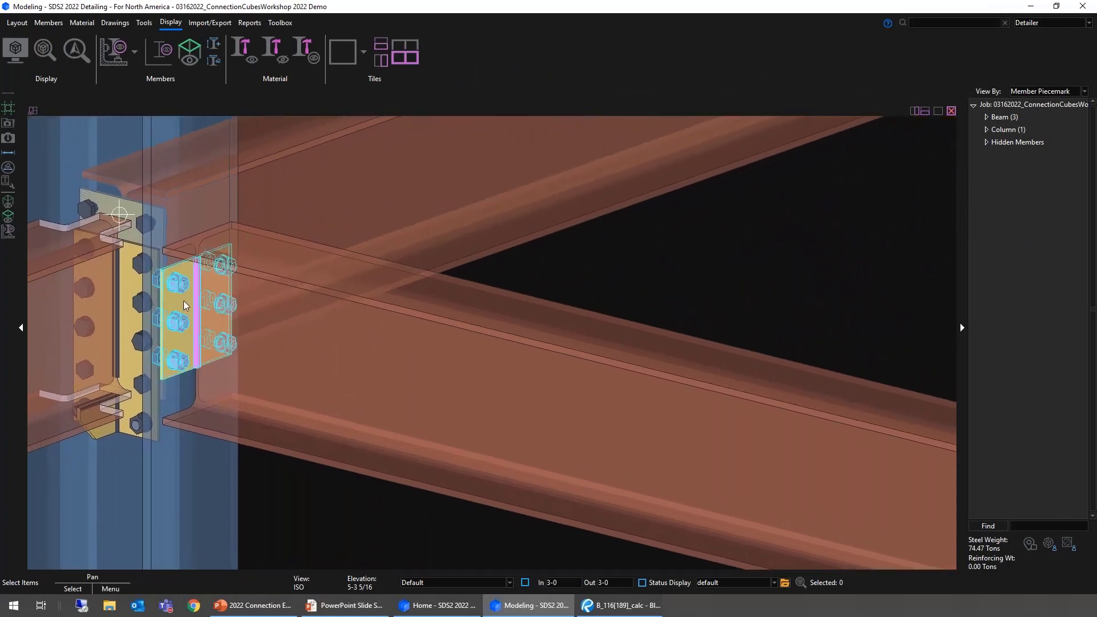
- Open the left end plate component of the beam framing to the column and lock its bolt rows at 5
double_click(183, 301)
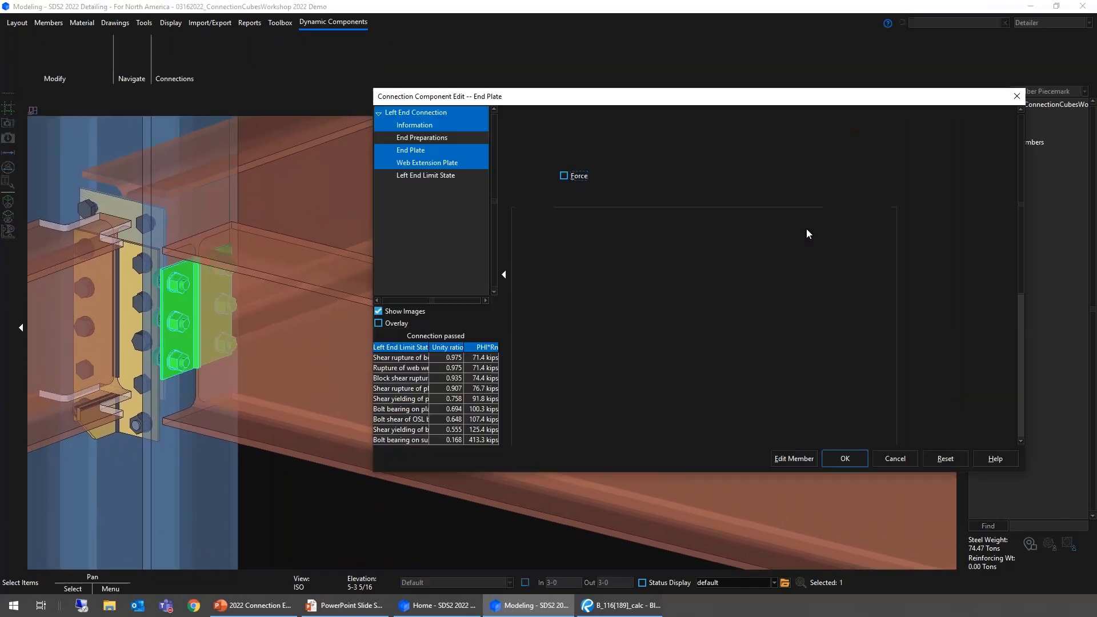
drag(762, 98, 670, 114)
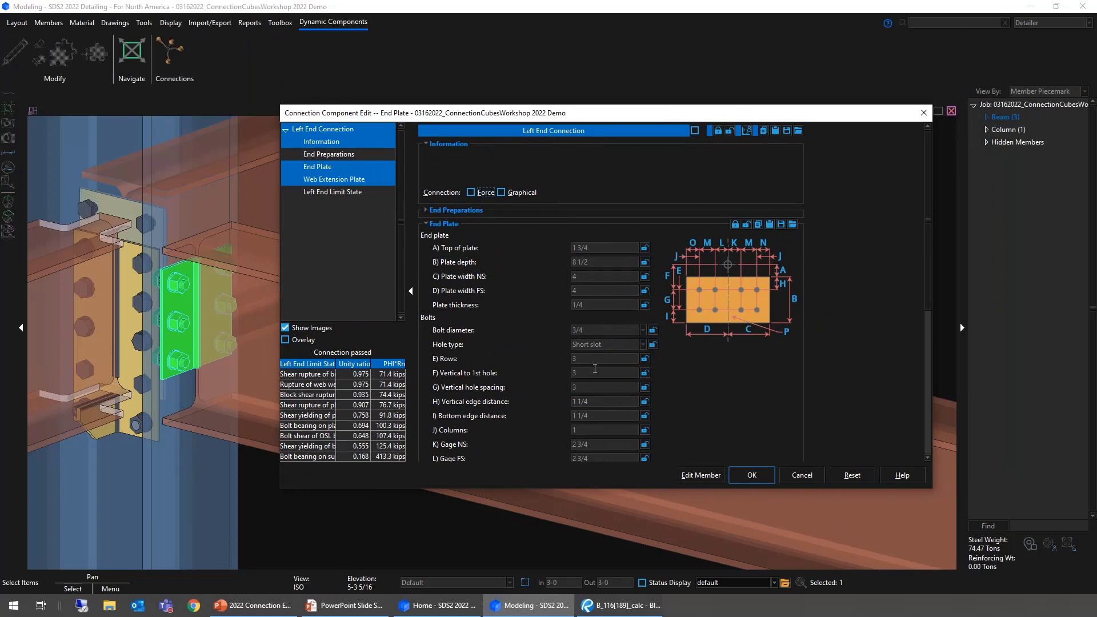
click(645, 359)
text(5)
key(Tab)
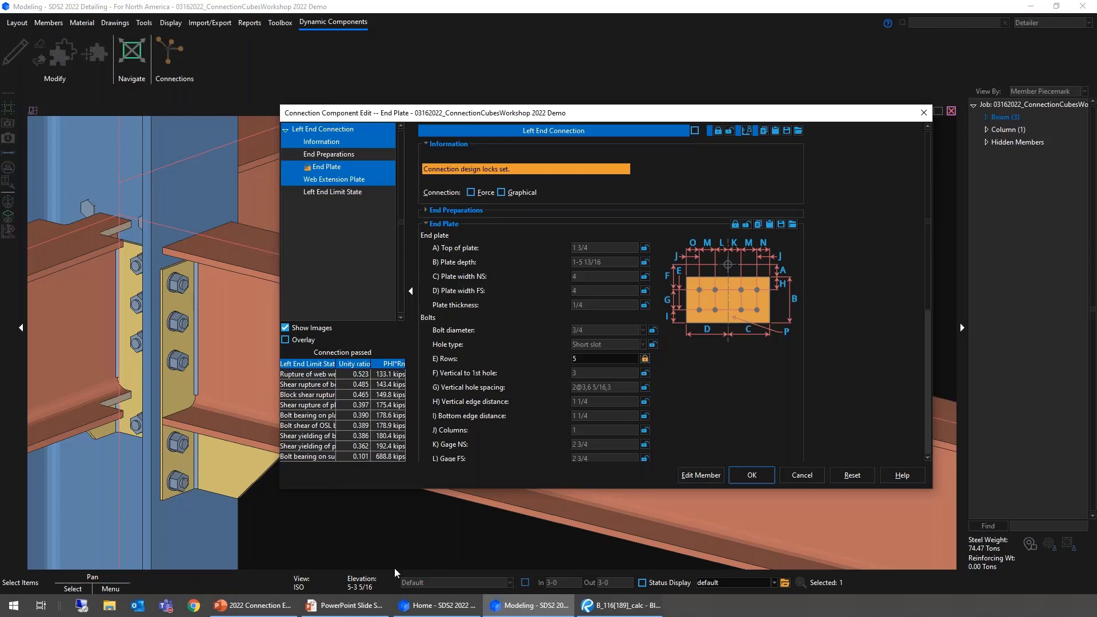
- Lock the end plate's vertical hole spacing at 3
click(644, 387)
text(3)
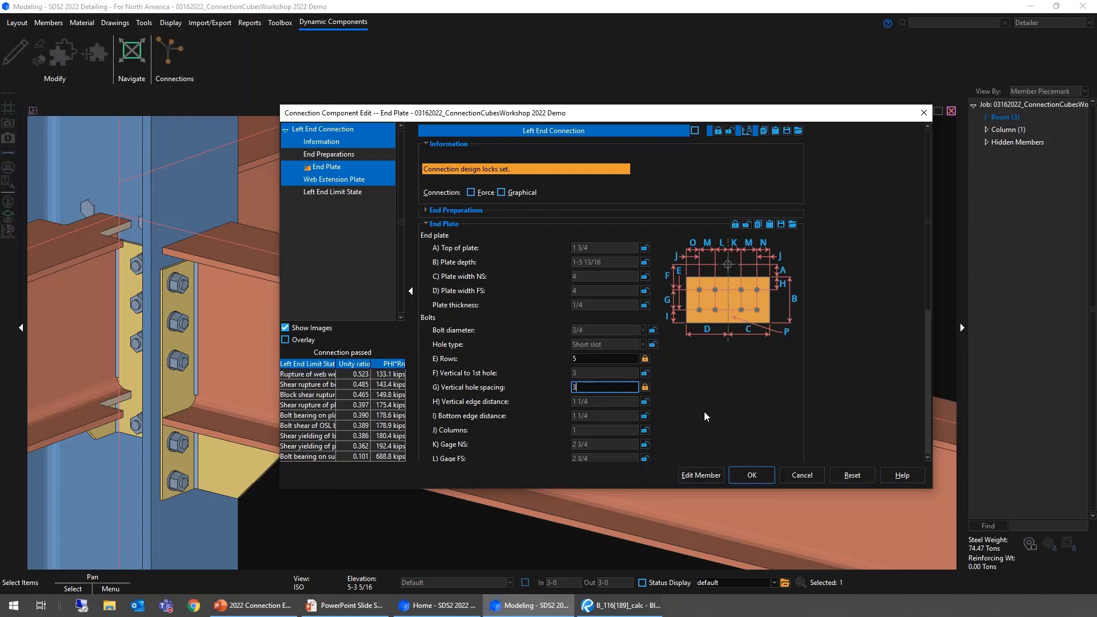
key(Tab)
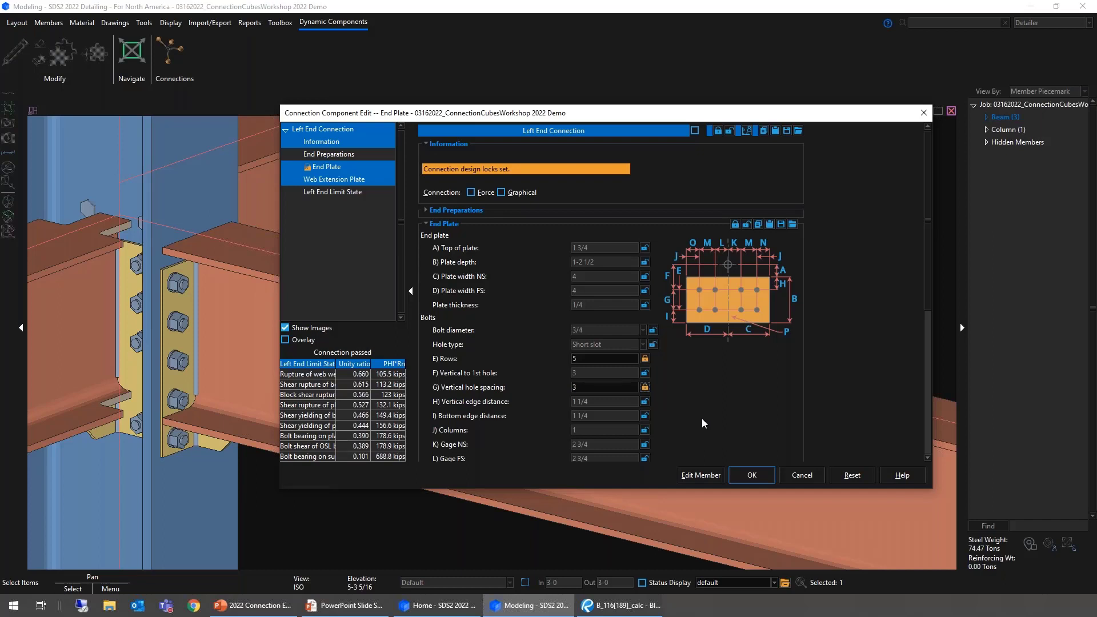
- Release the locks on the end plate's vertical hole spacing and bolt rows, and accept the component edit
click(645, 388)
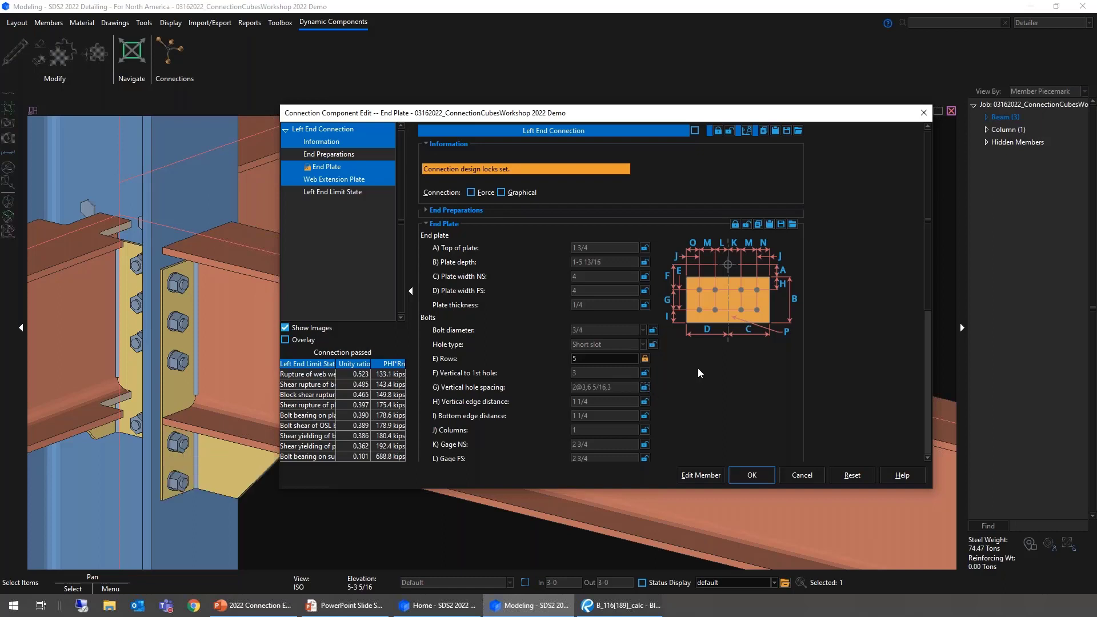
click(648, 359)
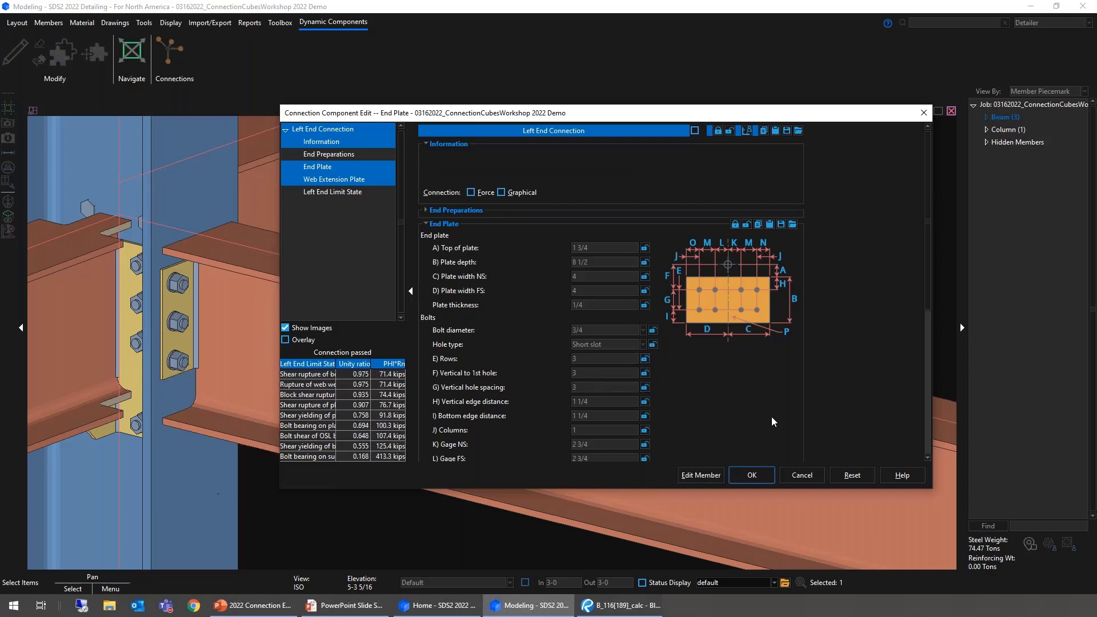
click(745, 477)
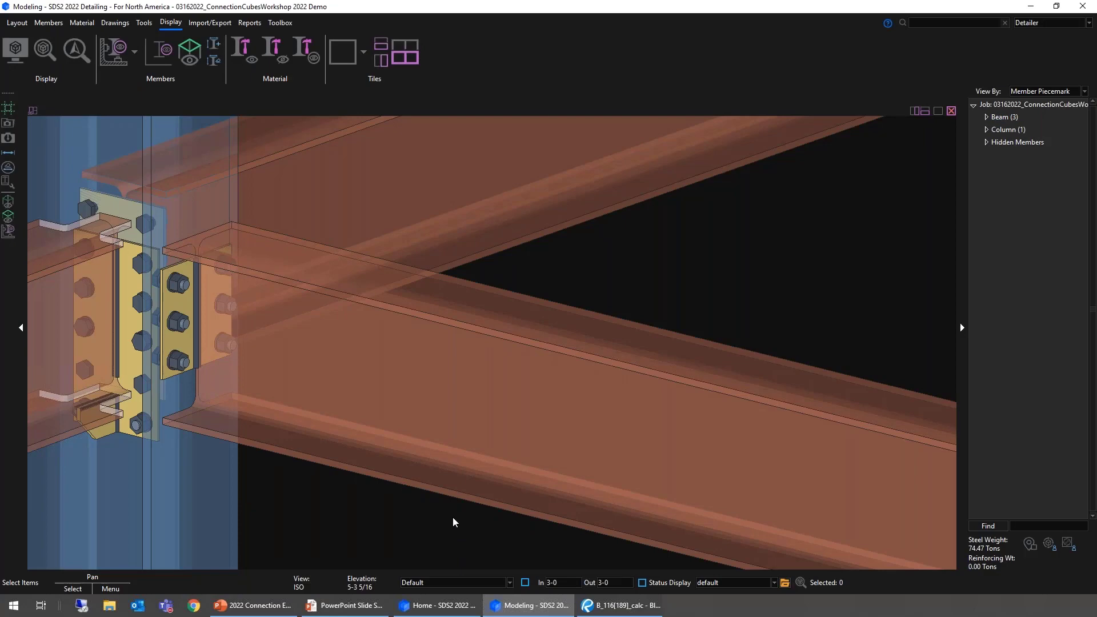
- Show all hidden members of the job again and display the model as transparent solids
scroll(452, 516, down, 10)
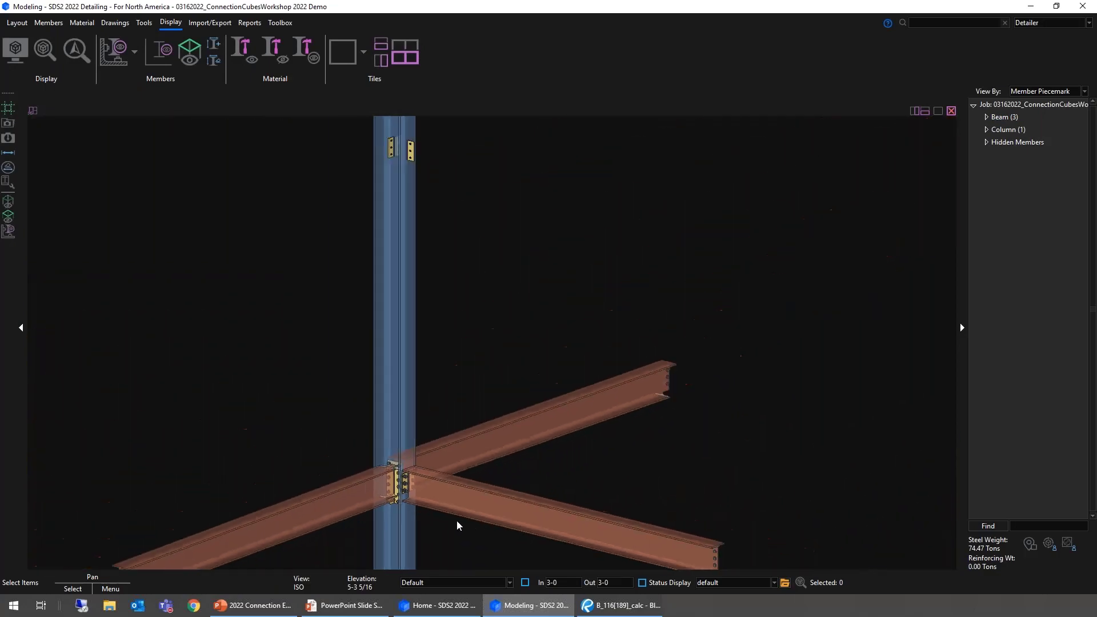
click(189, 51)
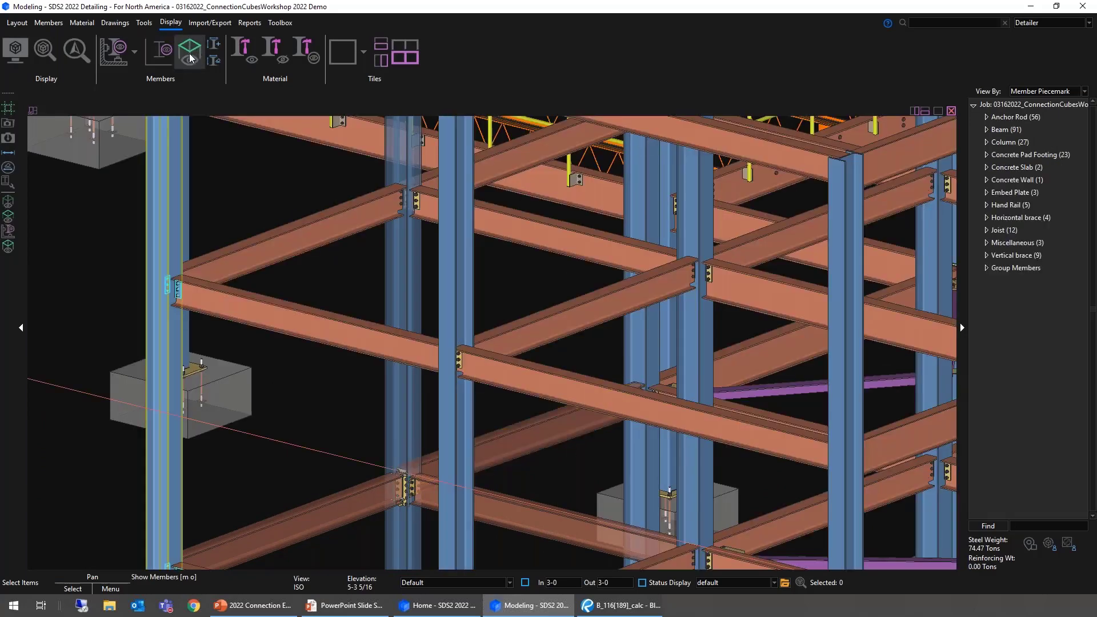
click(120, 50)
- Examine the bolted joist-to-beam connections along the beam that carries the handrail posts
scroll(518, 344, up, 5)
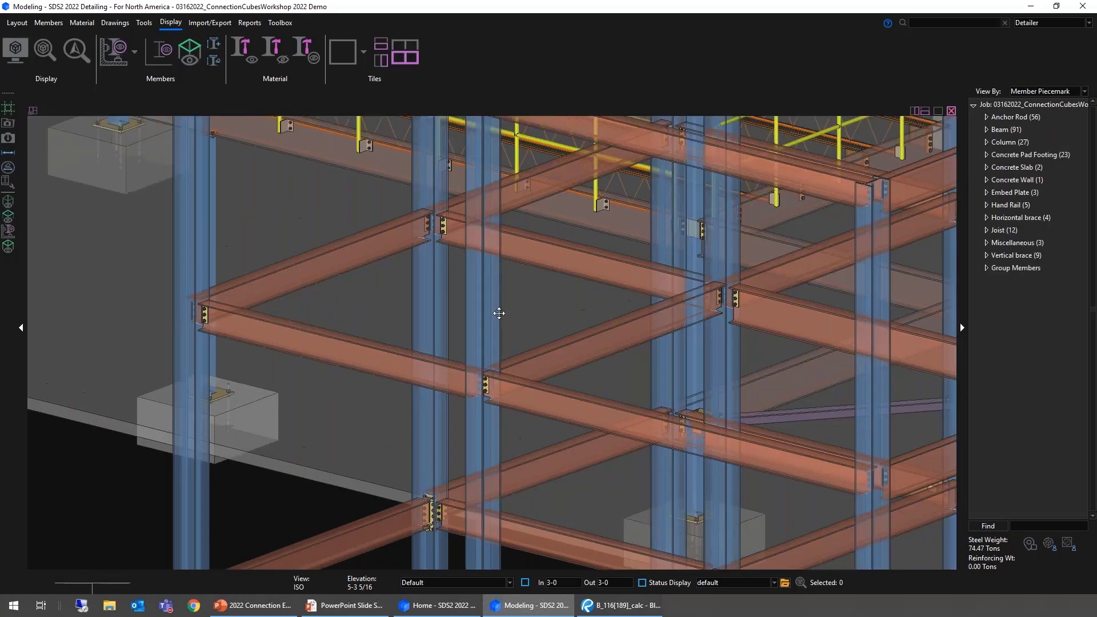
scroll(523, 354, down, 5)
scroll(349, 206, up, 5)
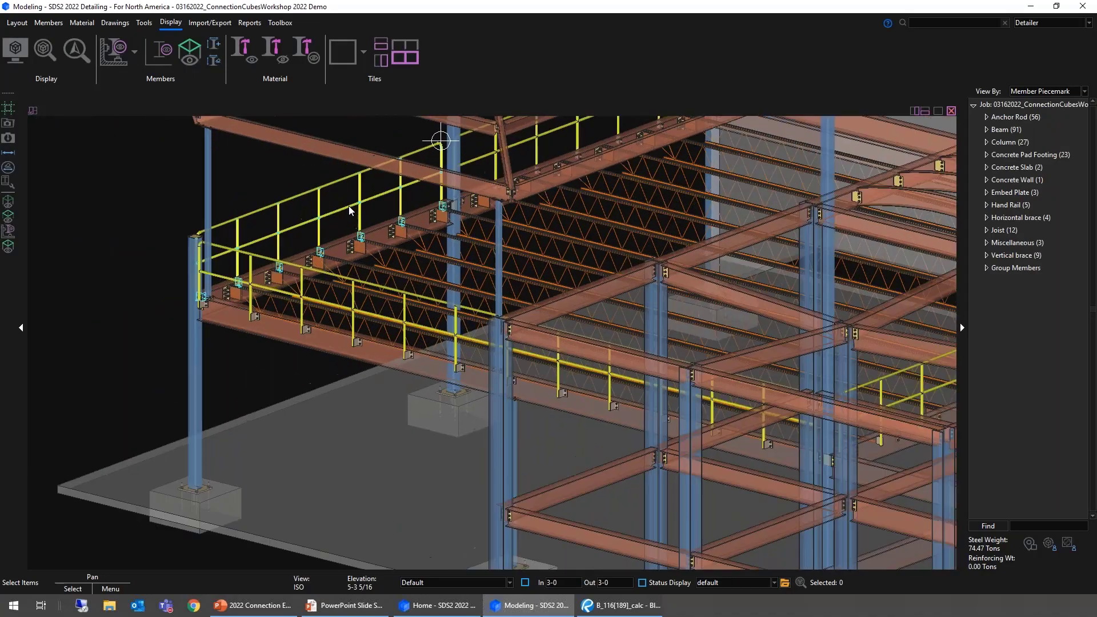
scroll(330, 259, up, 8)
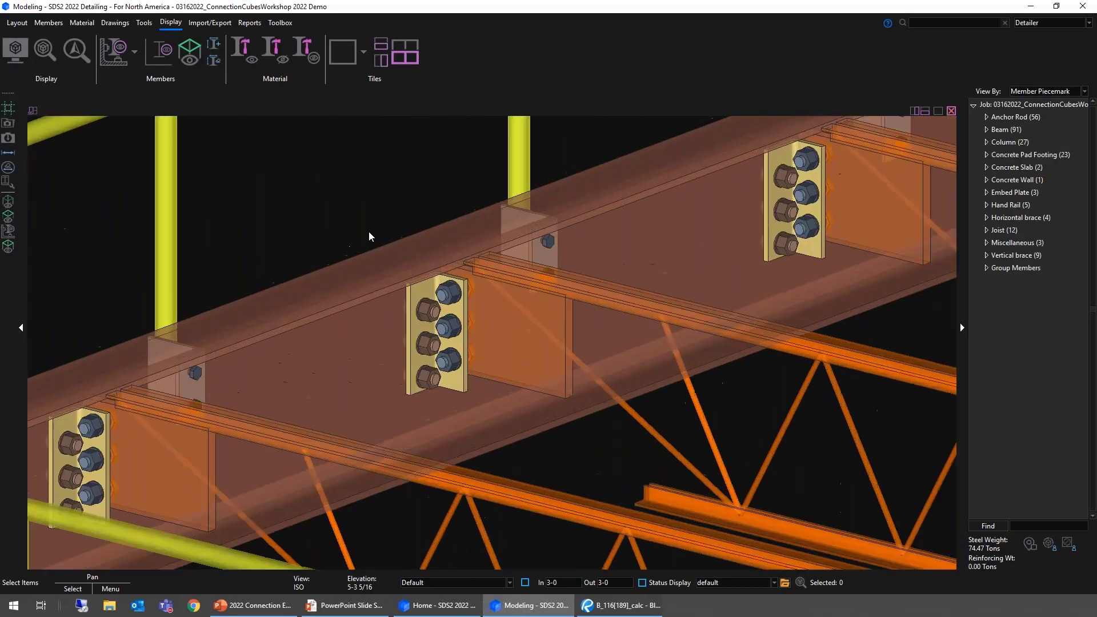
middle_drag(368, 231, 289, 278)
scroll(279, 290, down, 1)
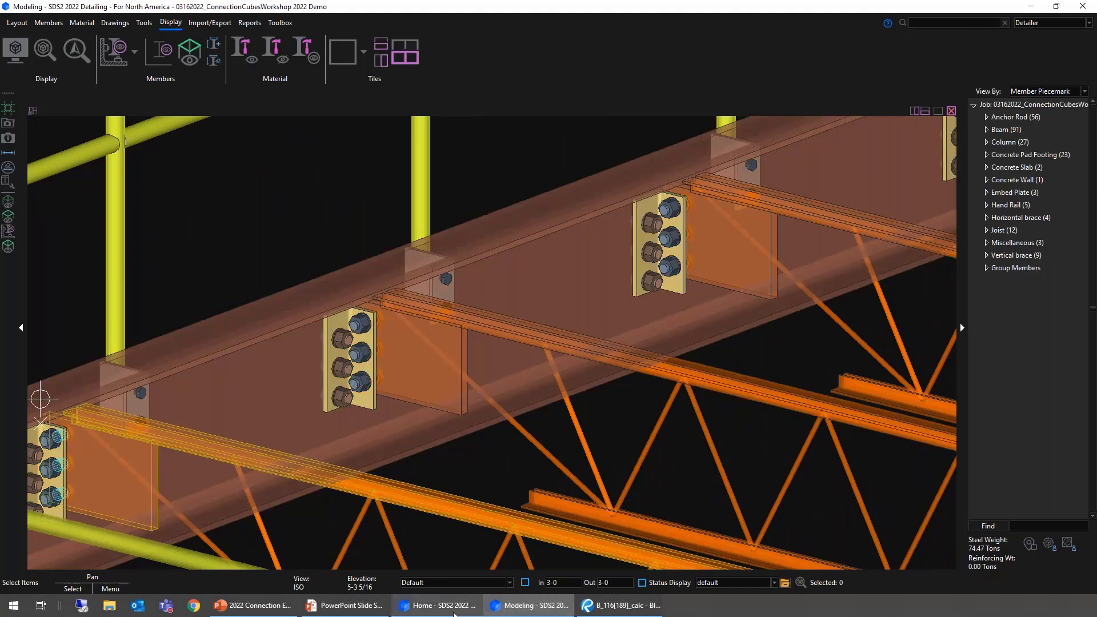
- In the job's project settings, review the Auto Standard Connections entry for Joist To WFlg Beam (Flg,perp) without changing it
mouse_move(455, 615)
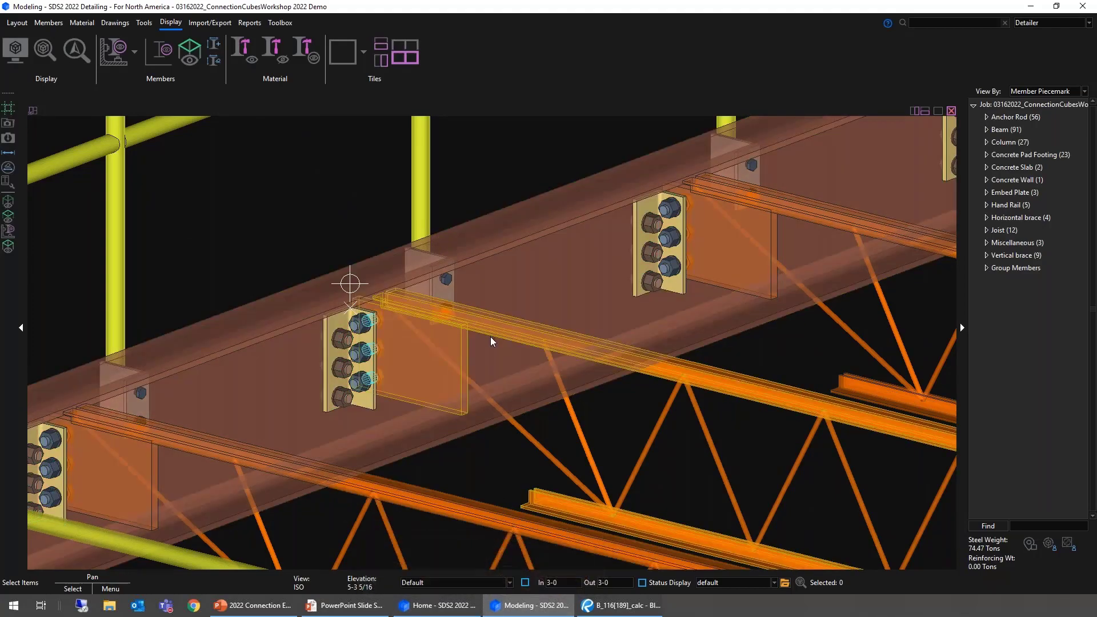
click(457, 607)
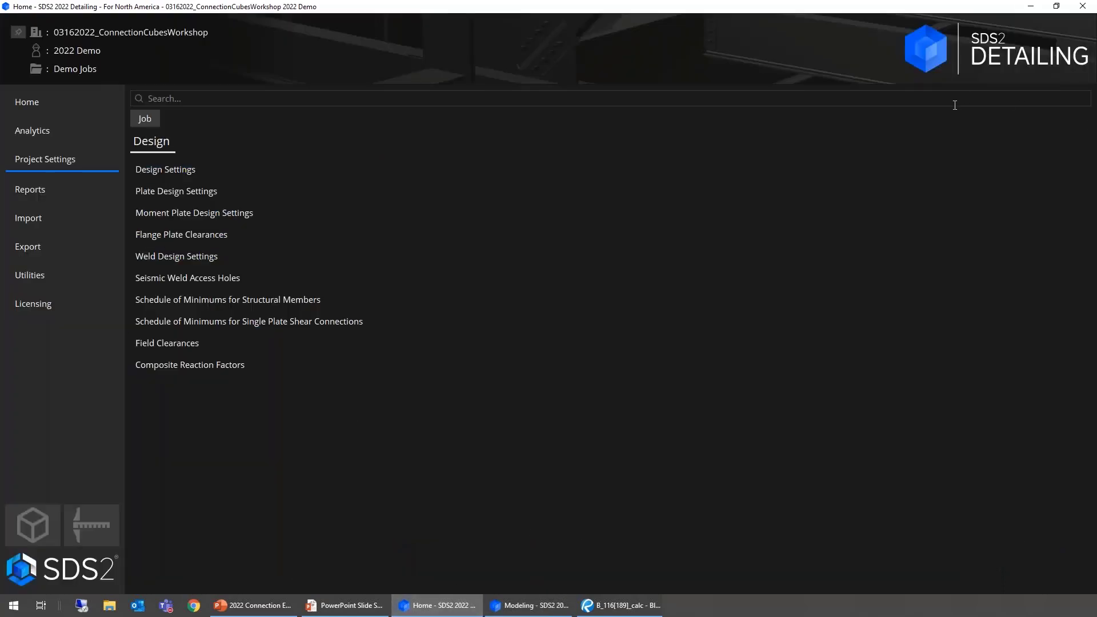
click(149, 117)
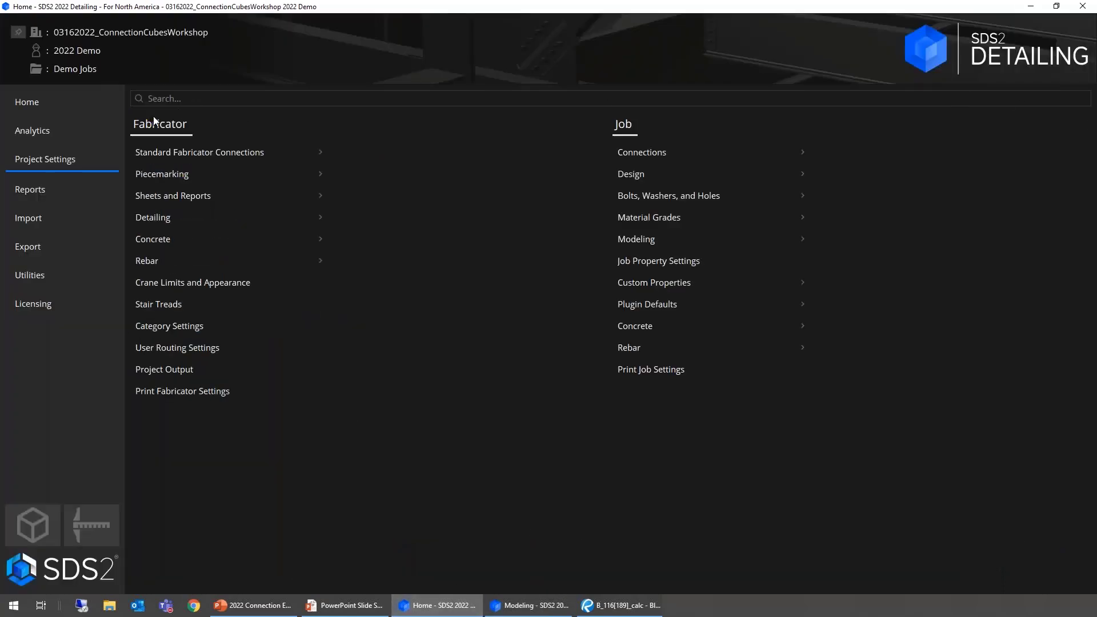
click(657, 152)
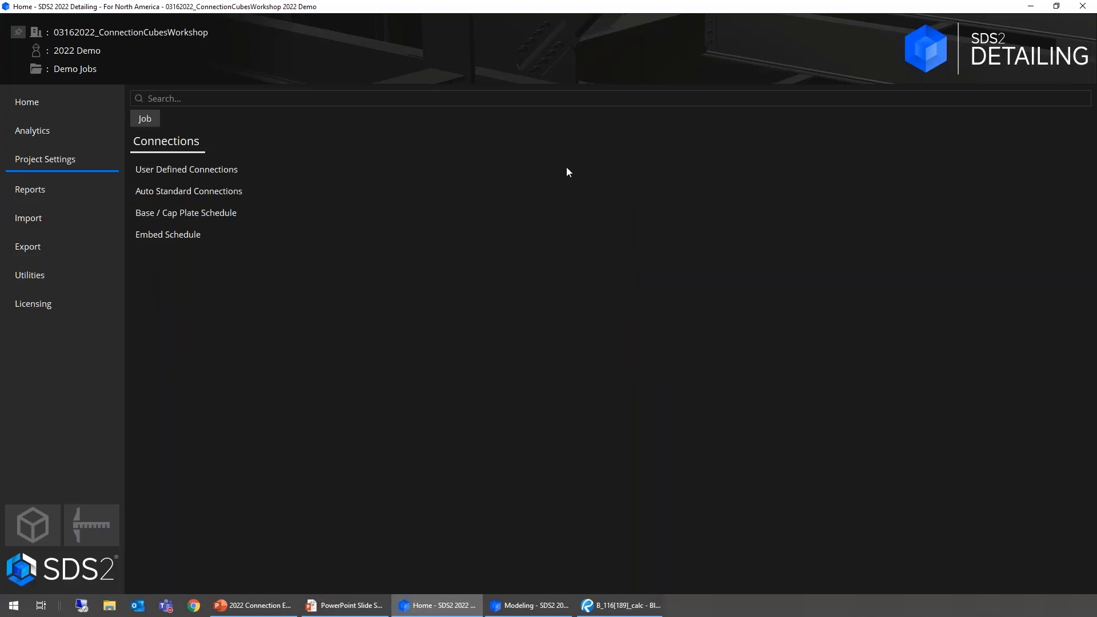
click(198, 191)
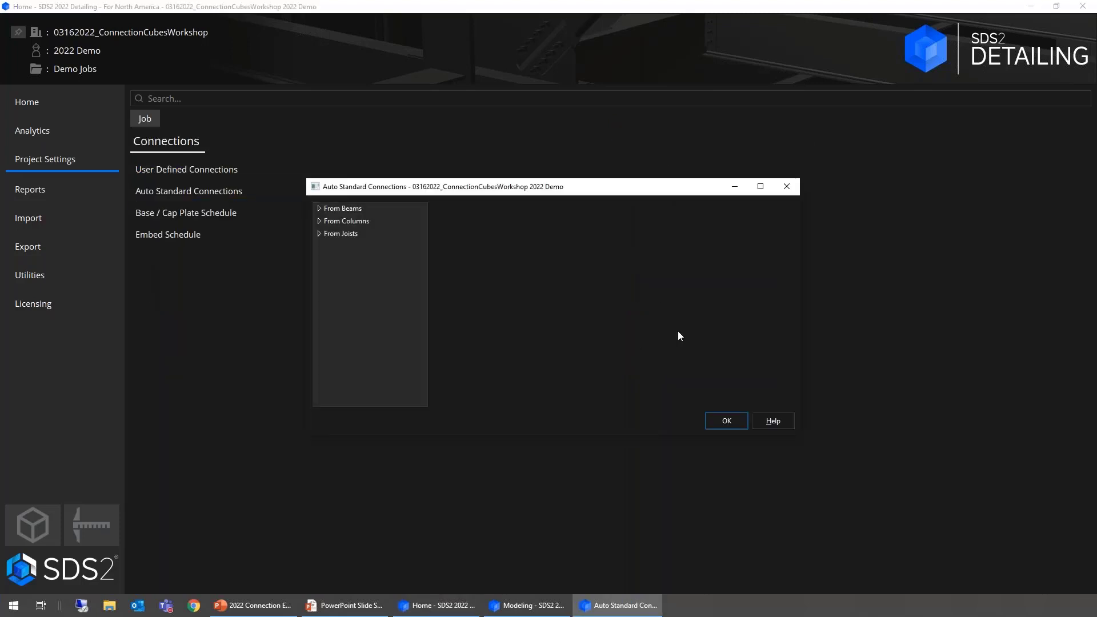
double_click(347, 234)
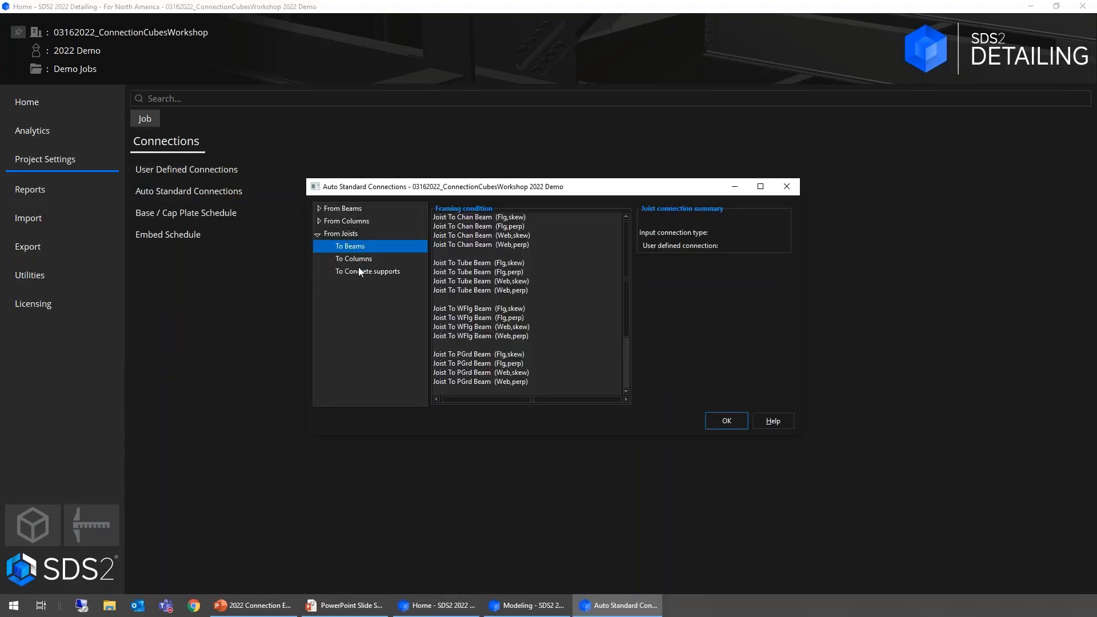
double_click(483, 319)
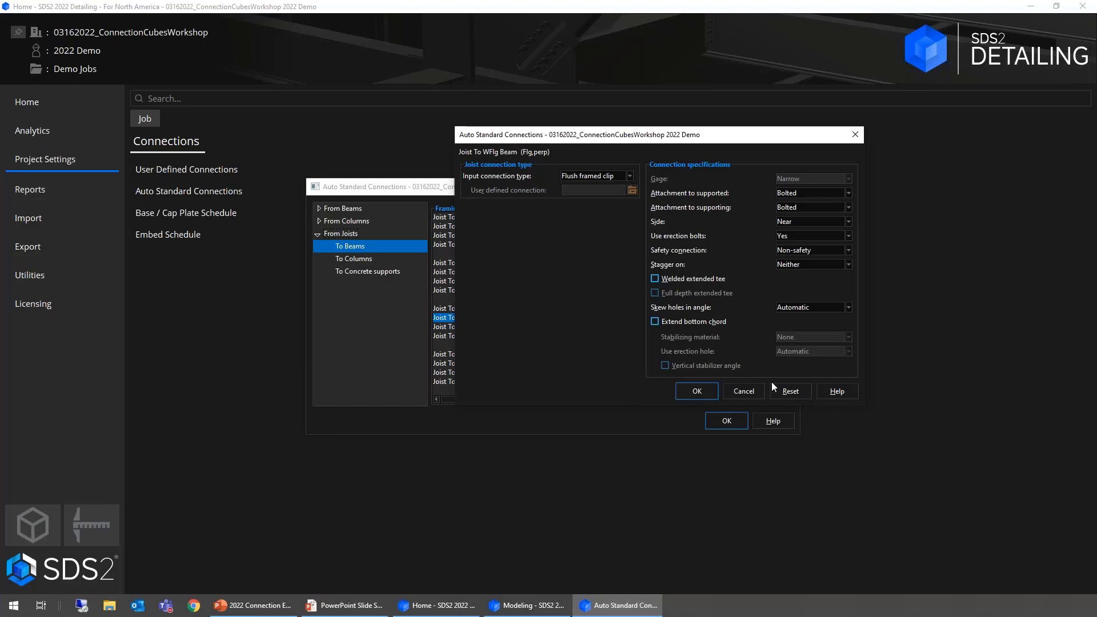
click(743, 389)
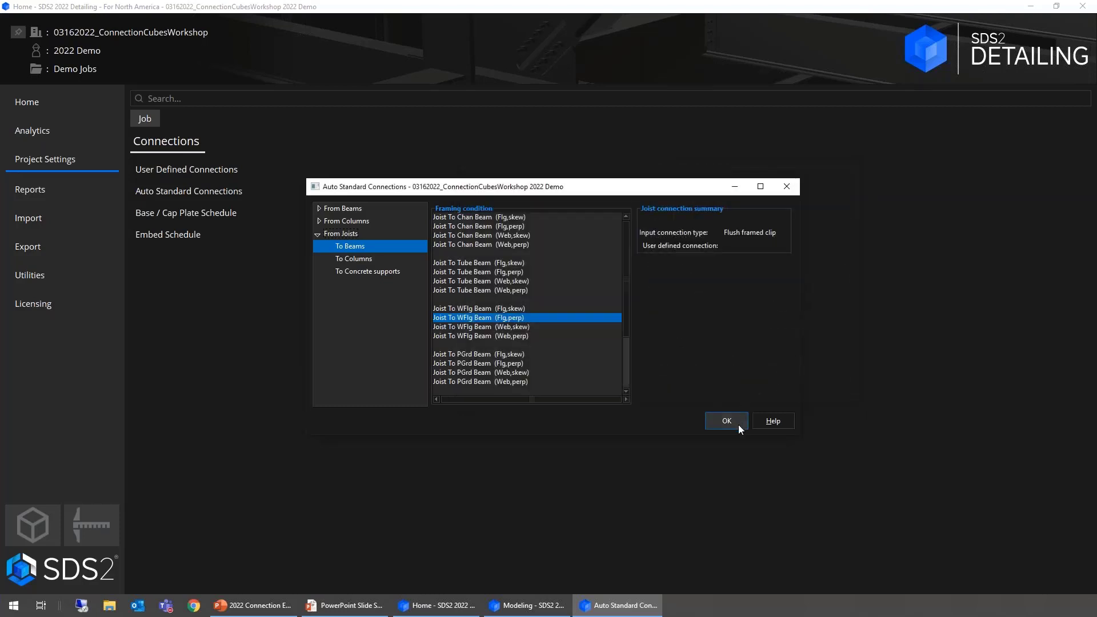
click(737, 422)
- Search all project settings for "joist" and review the Joist Manufacturers settings without changing them
click(151, 121)
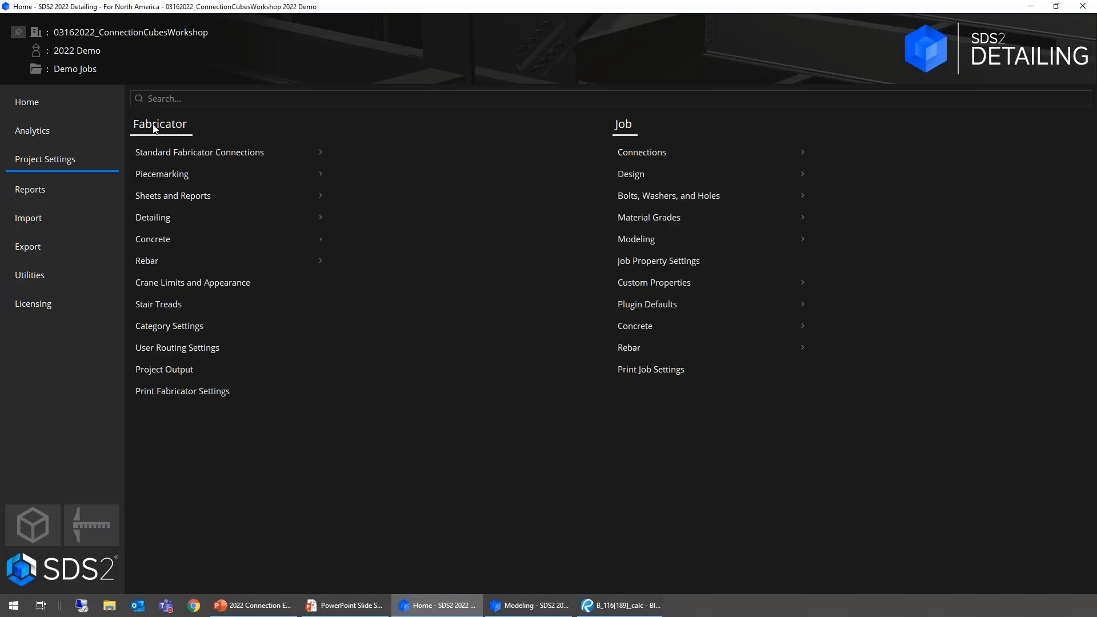
click(738, 97)
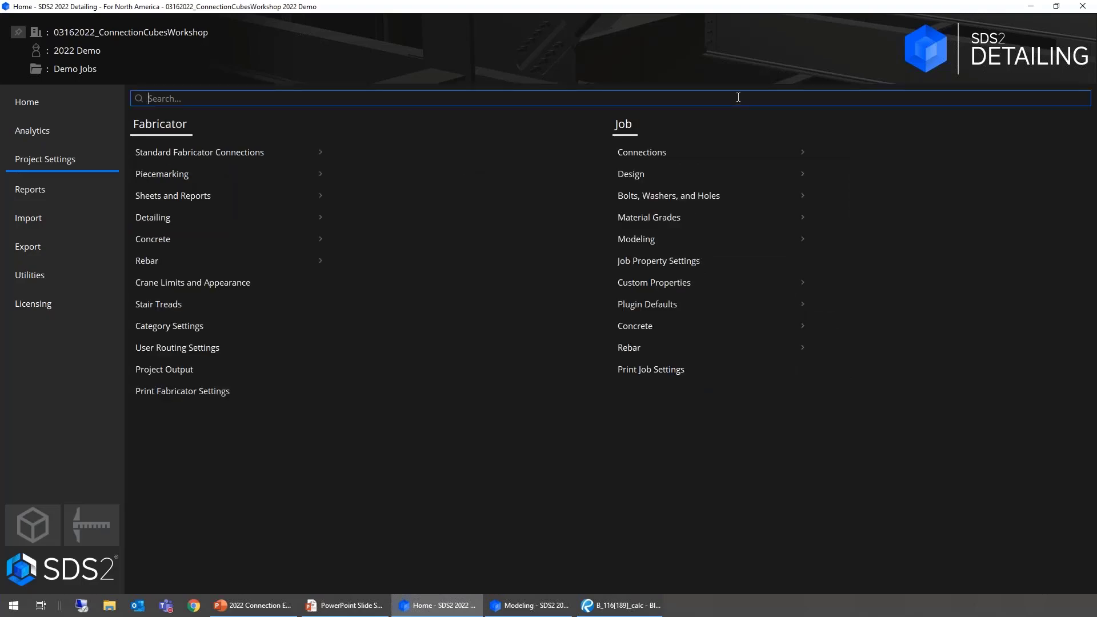
text(joist)
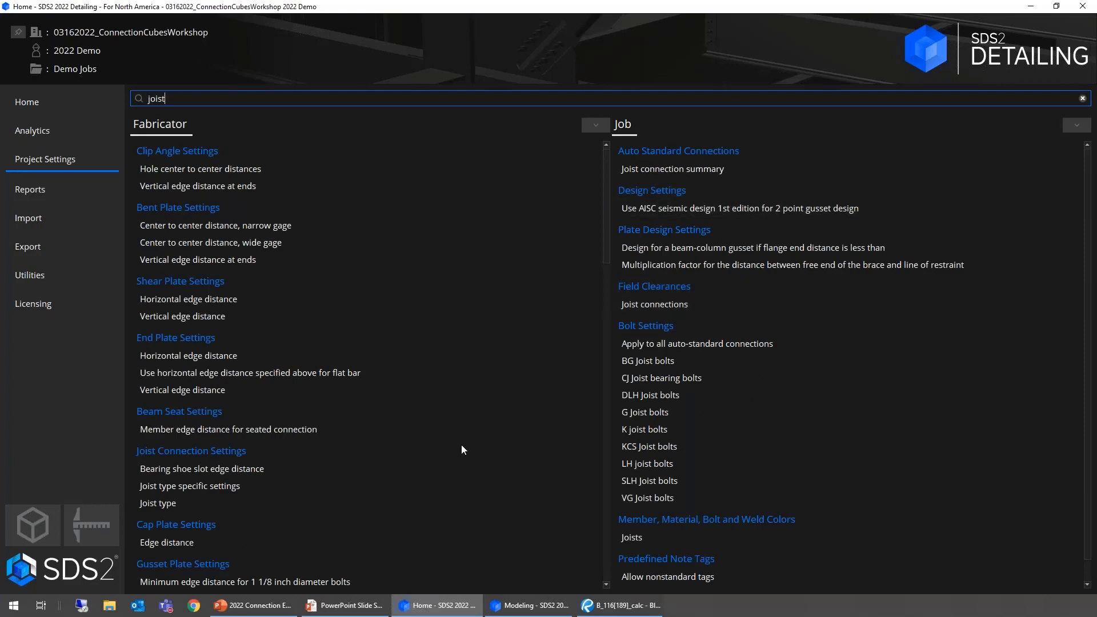
scroll(332, 420, down, 3)
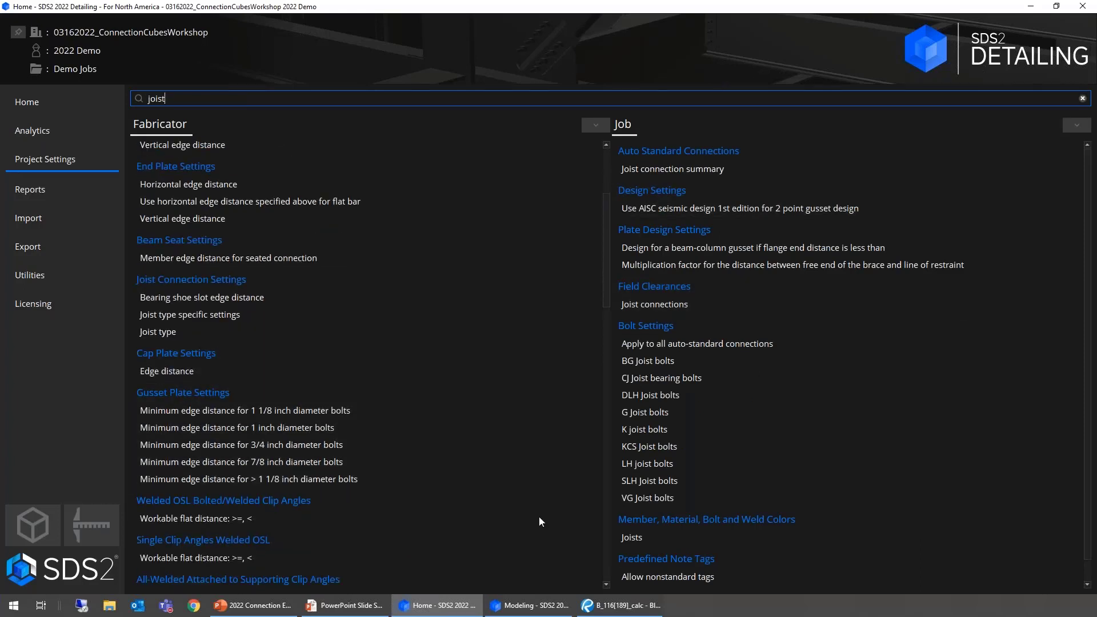
scroll(639, 474, down, 1)
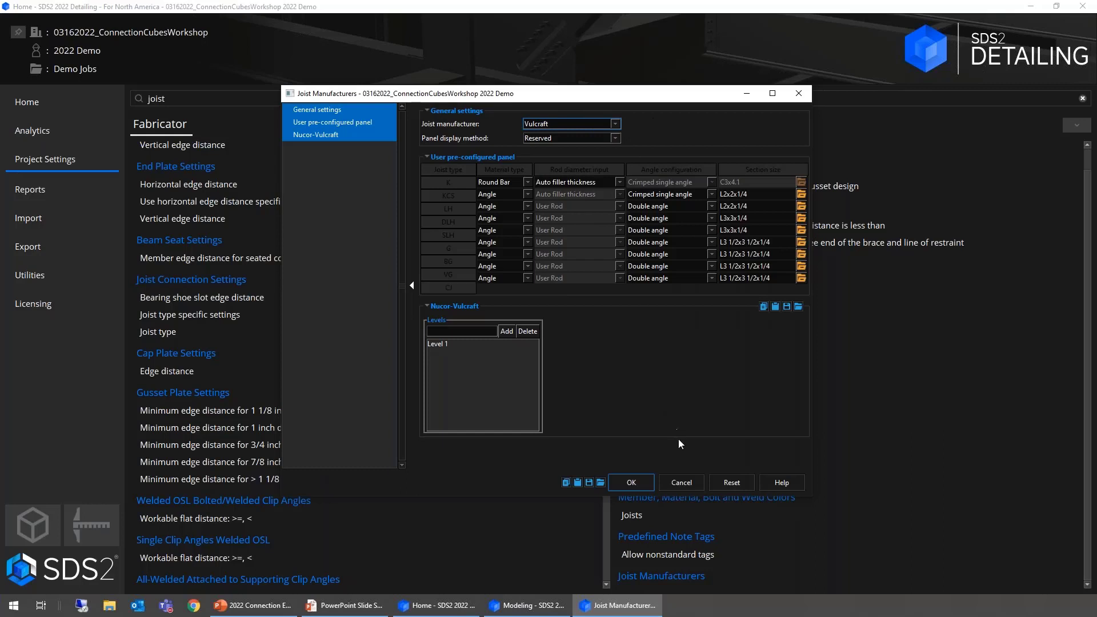
click(684, 482)
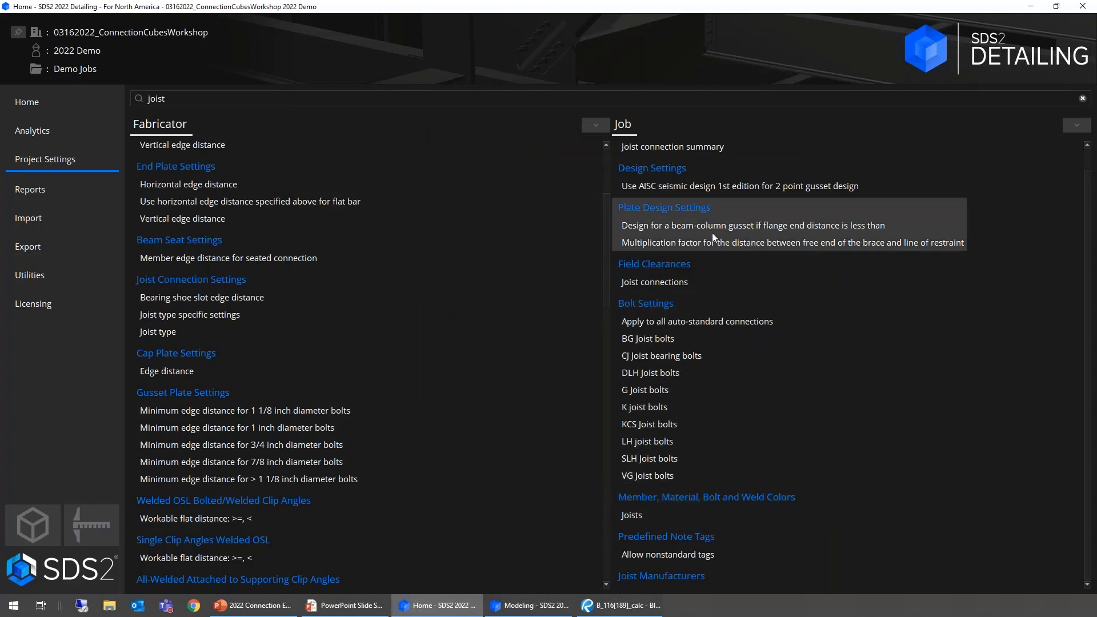
- Review the fabricator's Joist Connection Settings, including the flush framed connection values, and leave them unchanged
scroll(711, 232, up, 2)
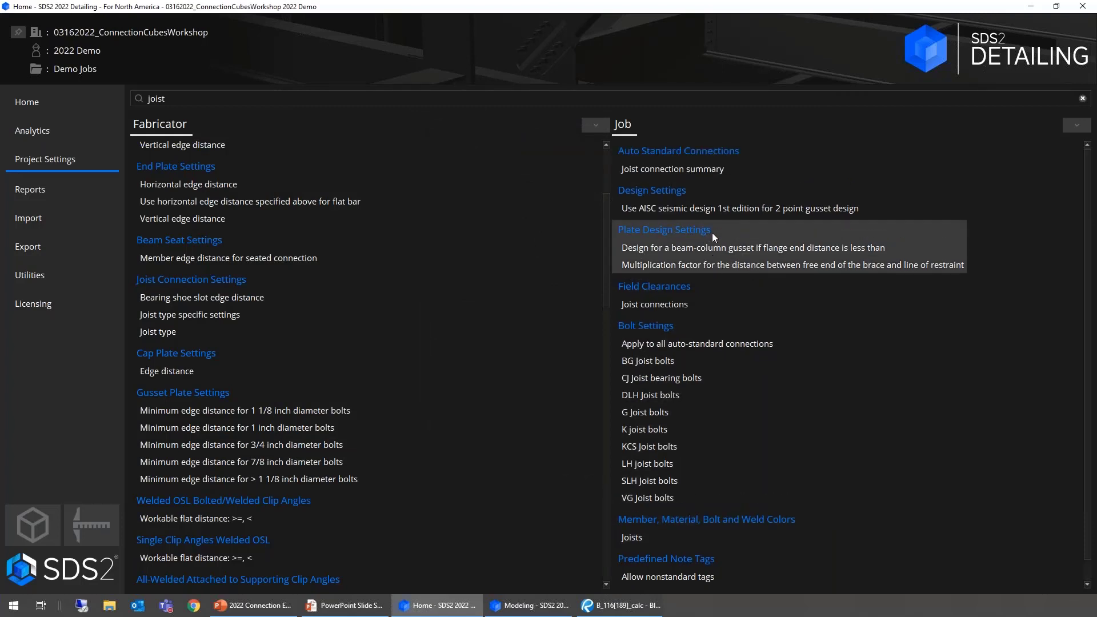
click(182, 307)
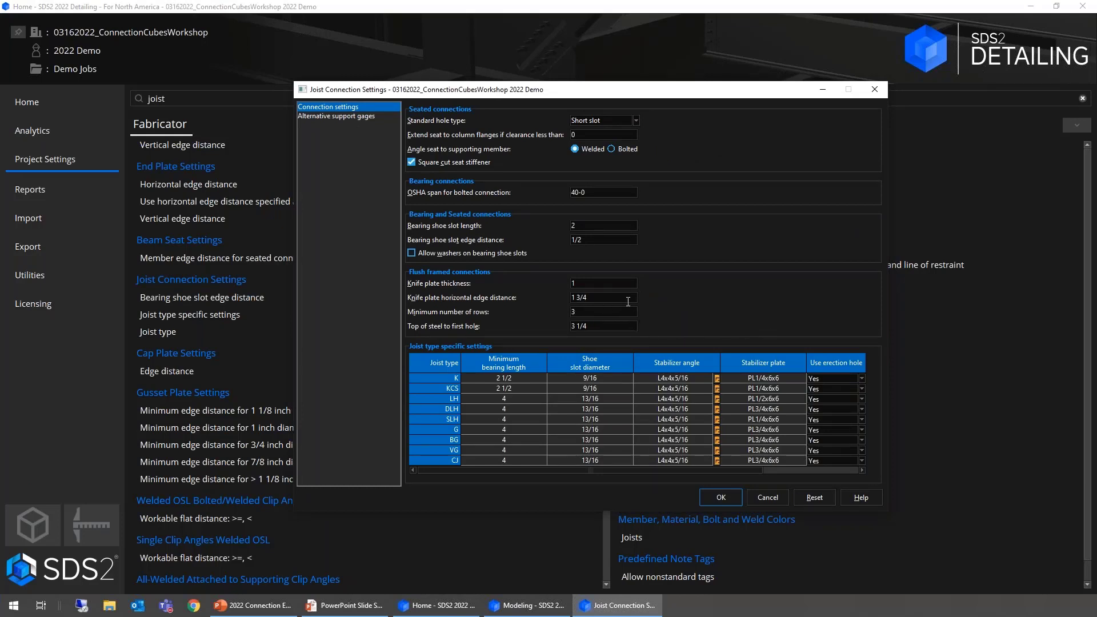
click(767, 497)
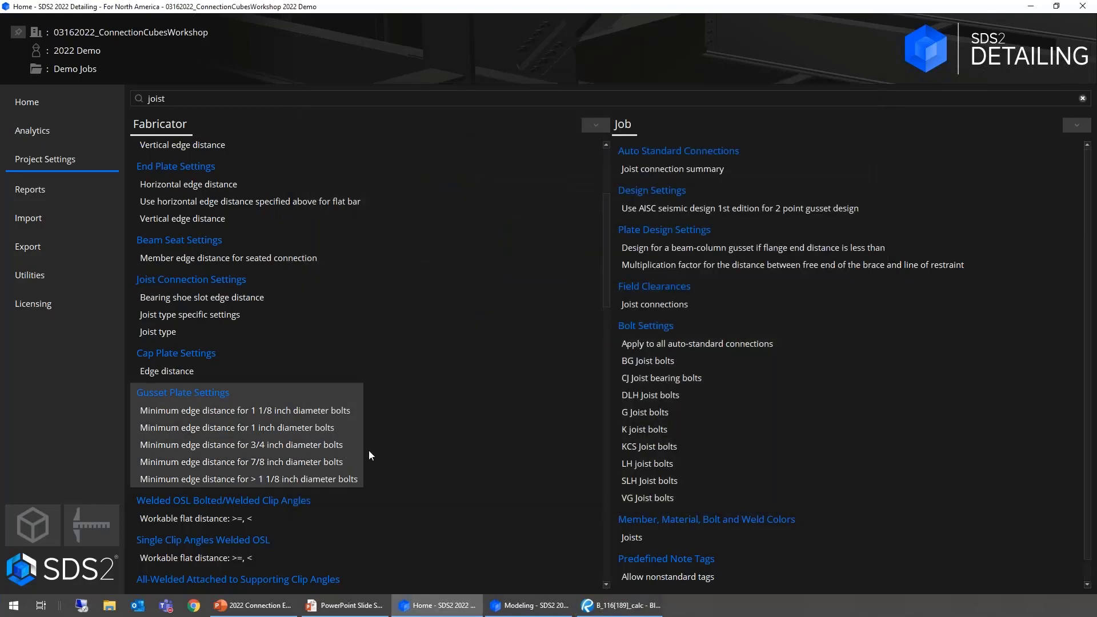
- Review the default bolt criteria for K, KCS and LH joist bolts in the job's Bolt Settings, leaving them unchanged
click(678, 392)
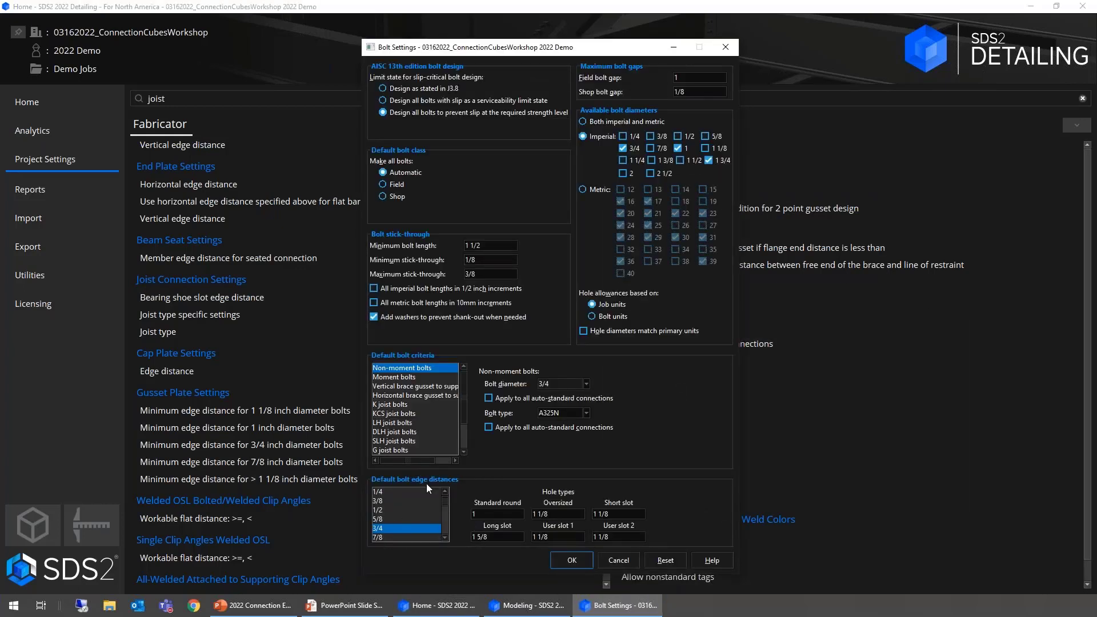
click(404, 405)
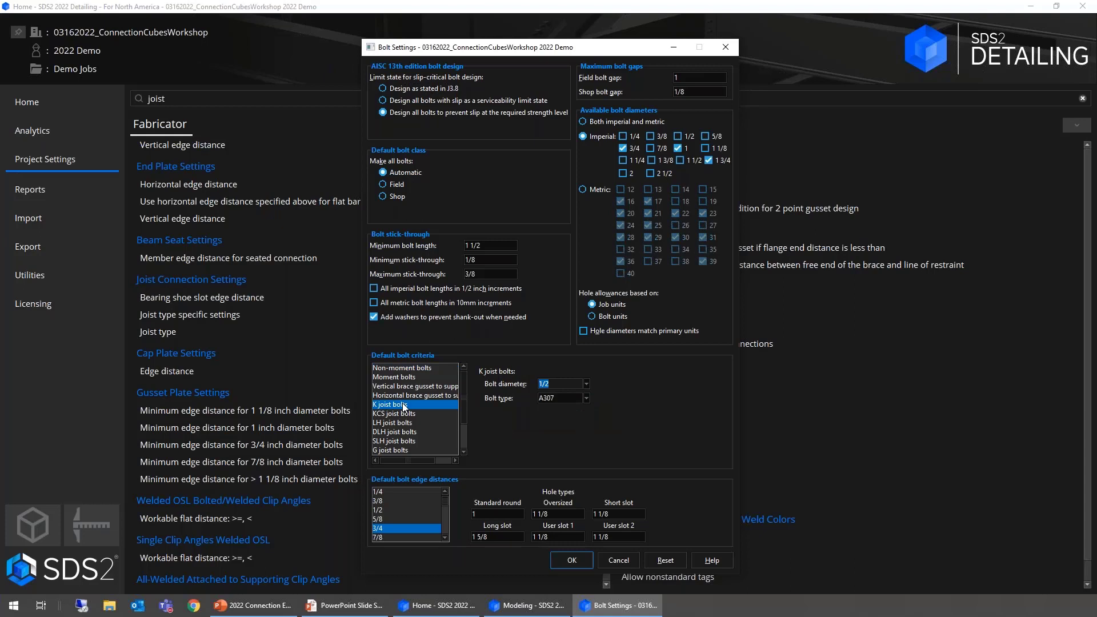
click(396, 415)
click(396, 423)
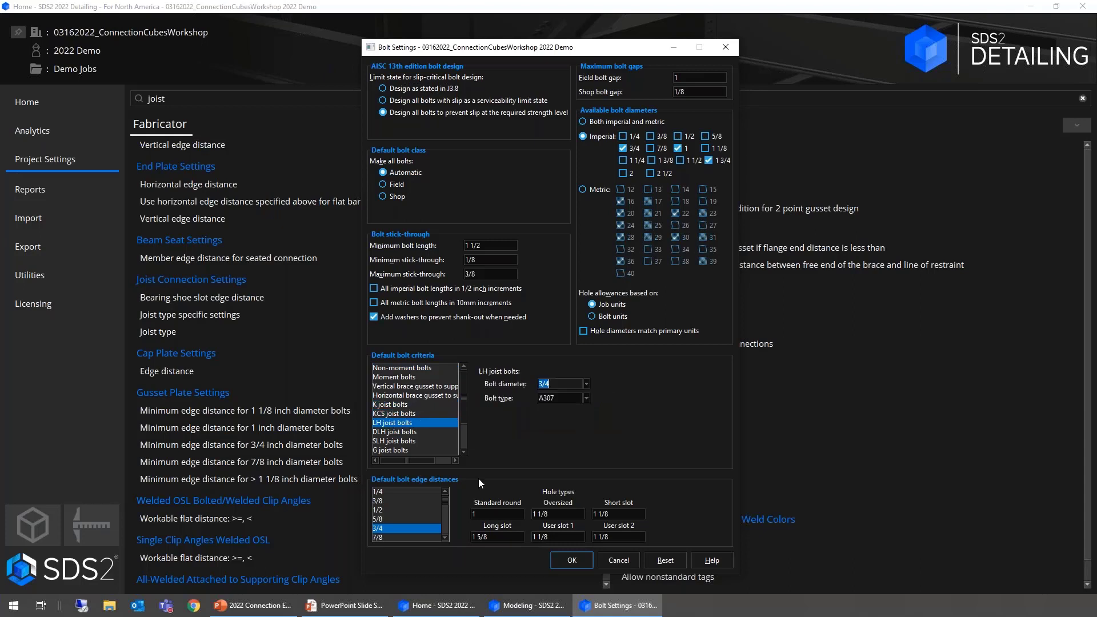
click(616, 561)
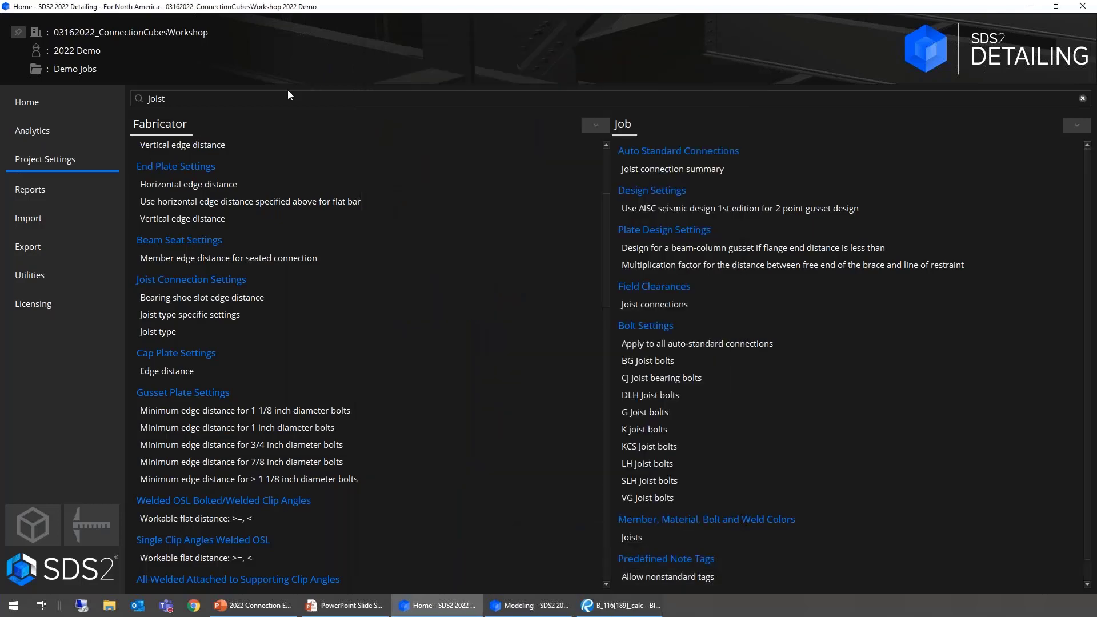
- Clear the settings search, switch to Modeling and review the input connection type options at the joist's left end, leaving Auto standard
double_click(786, 95)
key(BackSpace)
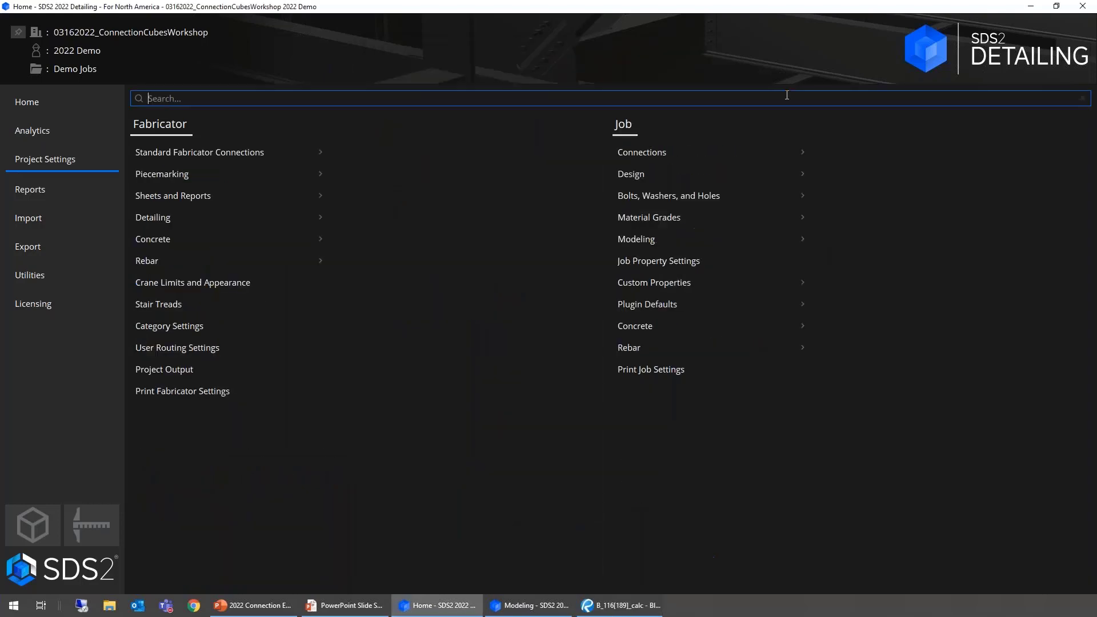
click(526, 607)
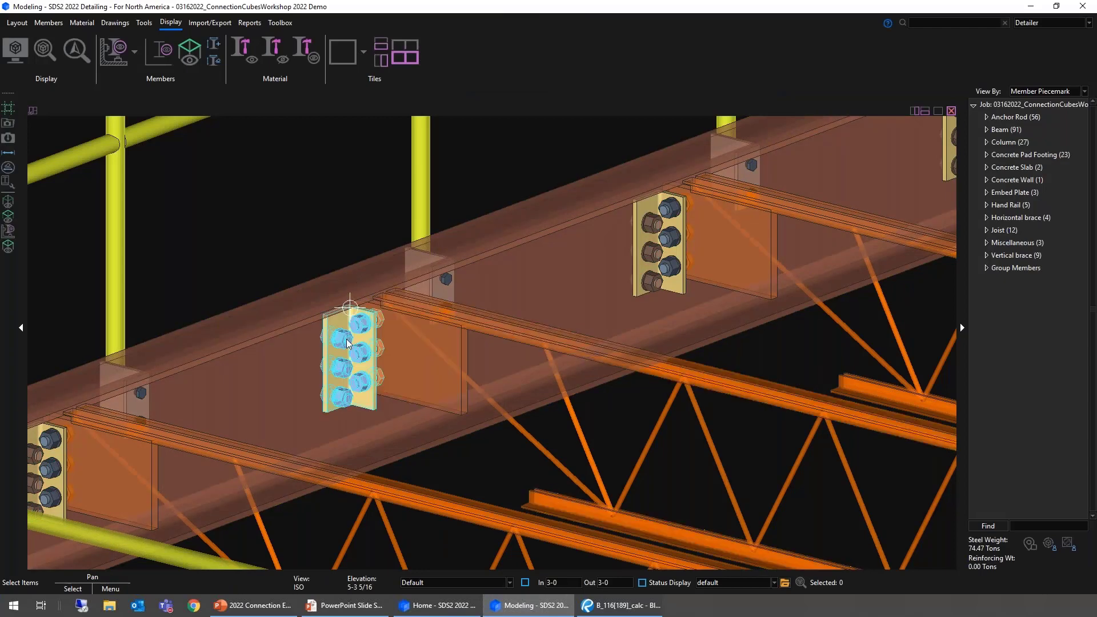
click(690, 485)
double_click(690, 485)
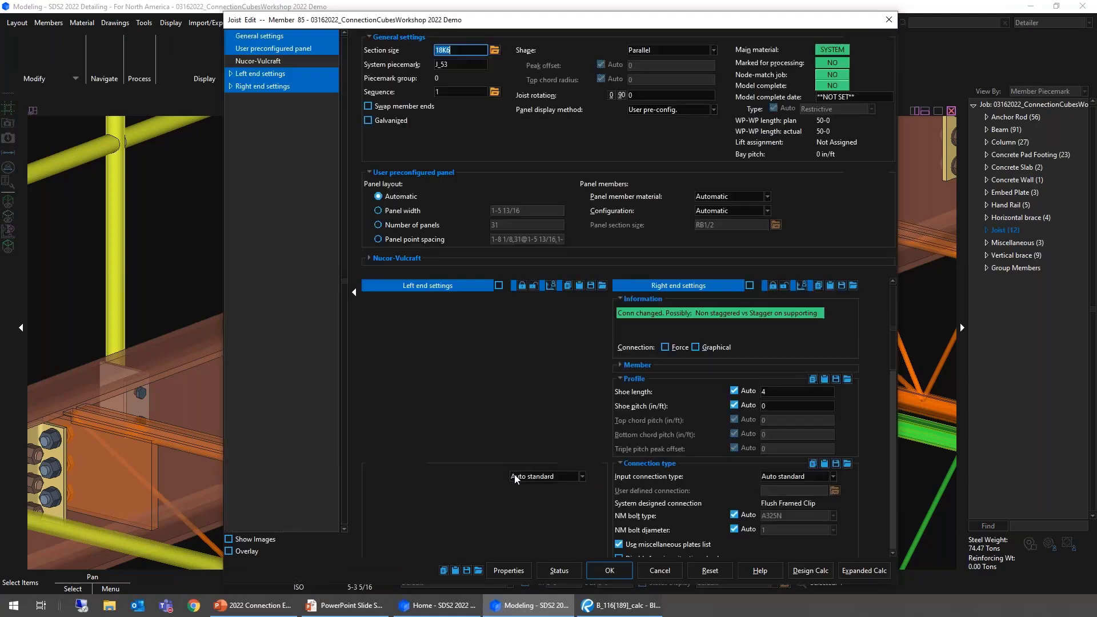
click(581, 476)
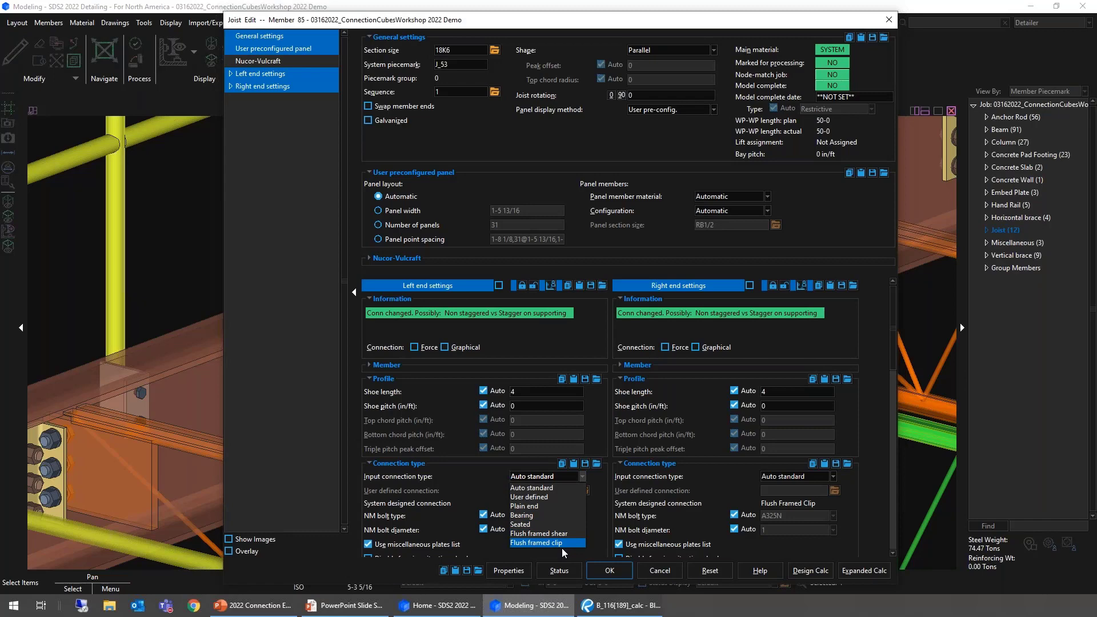
click(582, 476)
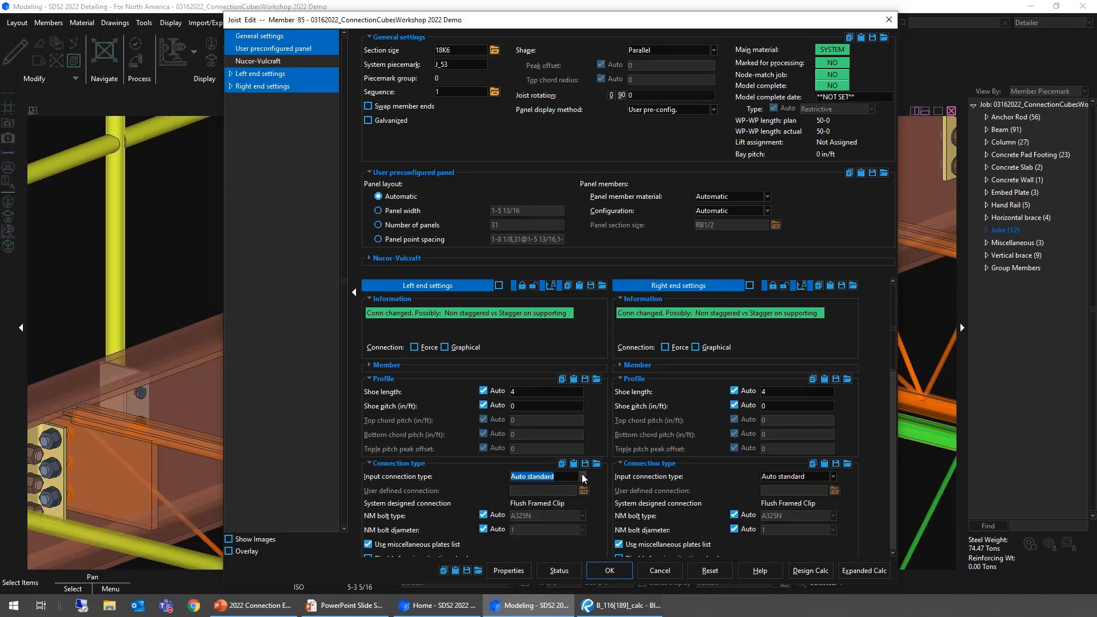
click(644, 564)
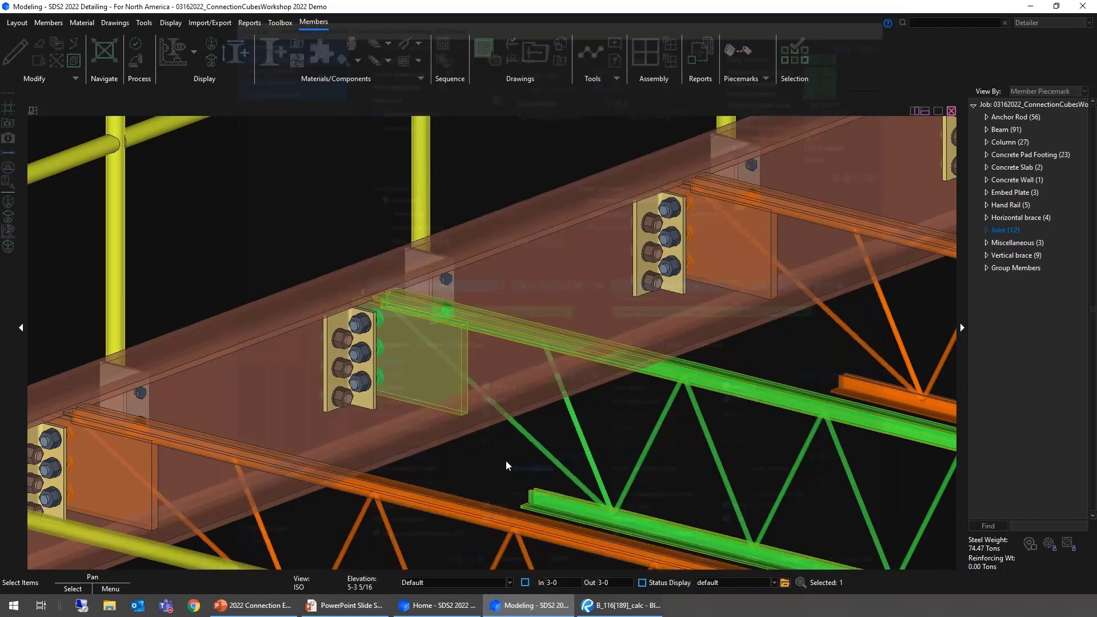
- Review the component settings of the same joist's flush framed clip connection at its left end without changing them
double_click(361, 365)
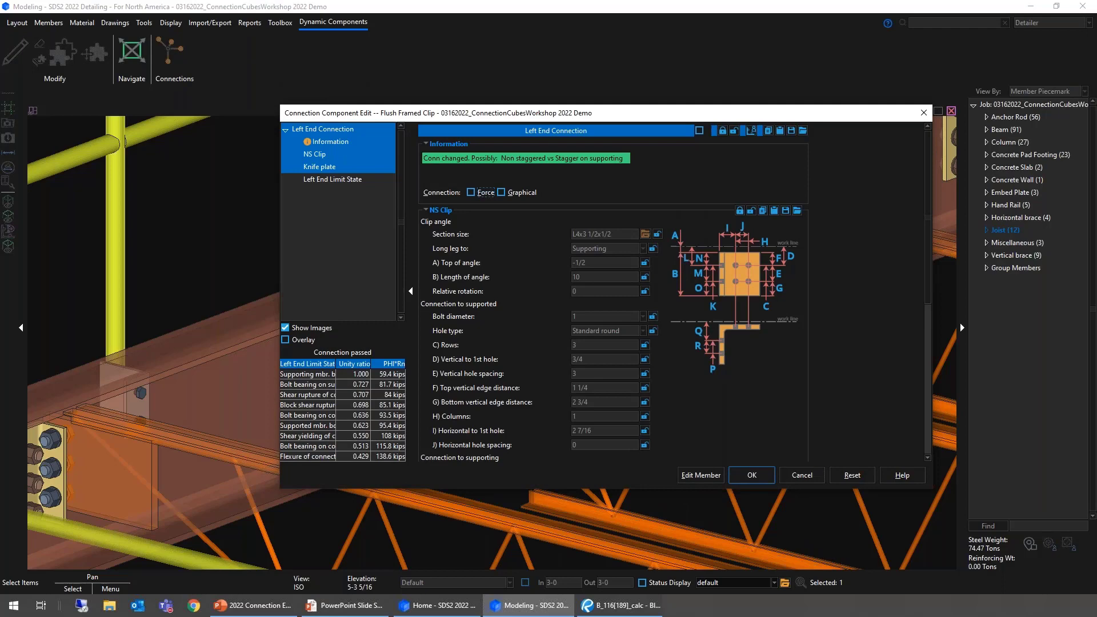
click(765, 482)
click(451, 484)
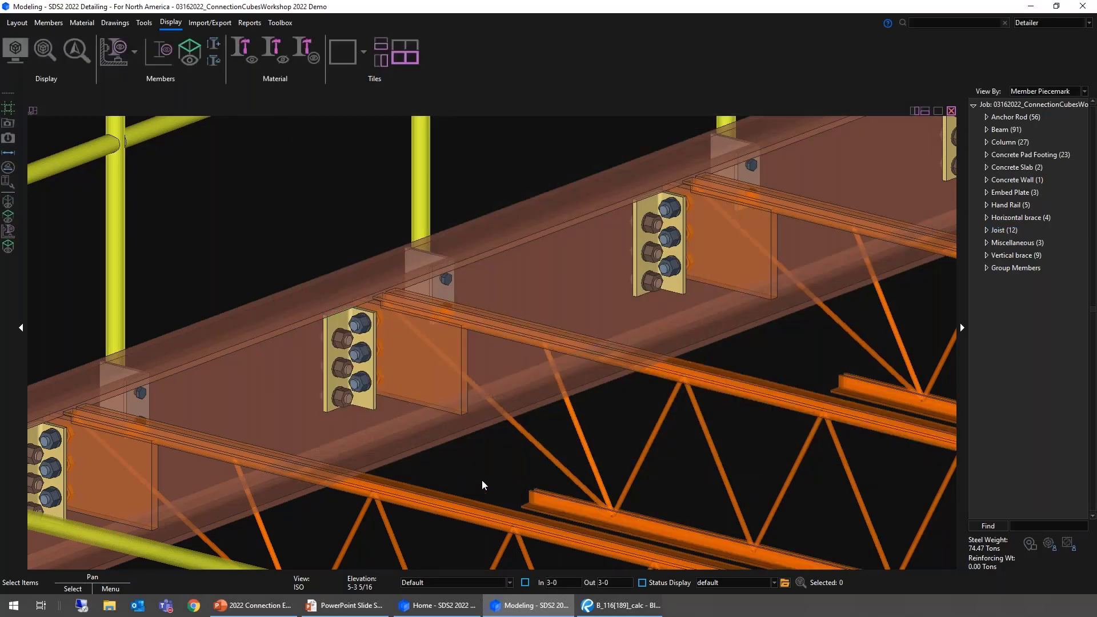
- Review the joist's left end connection type and connection specifications in Joist Edit, leaving all values unchanged
scroll(490, 475, down, 1)
middle_drag(490, 475, 549, 439)
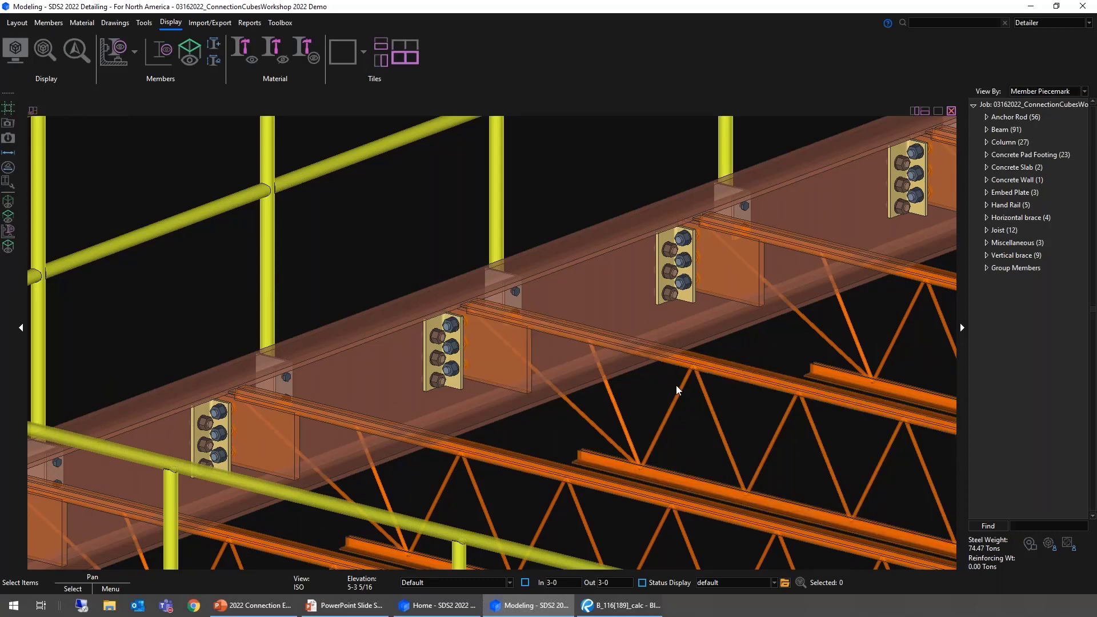
double_click(739, 366)
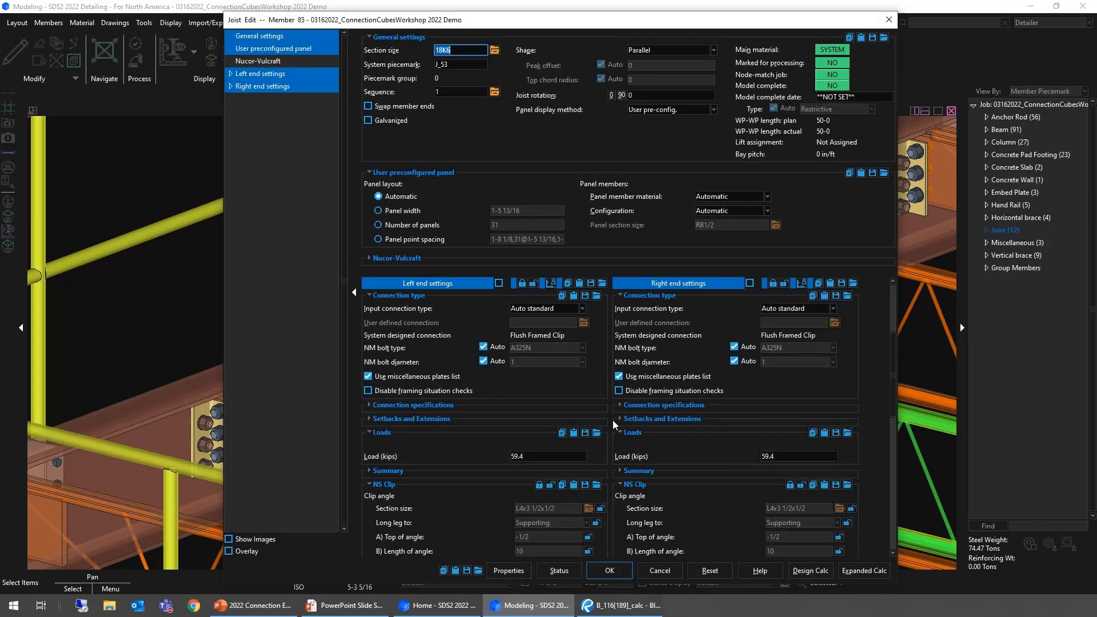
click(406, 403)
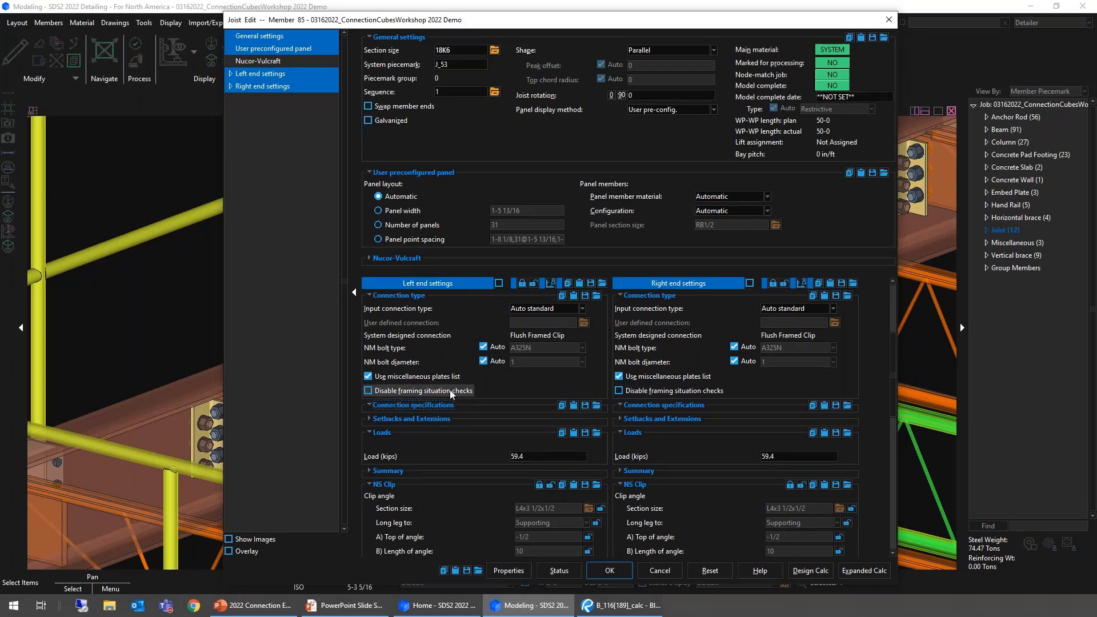
click(560, 393)
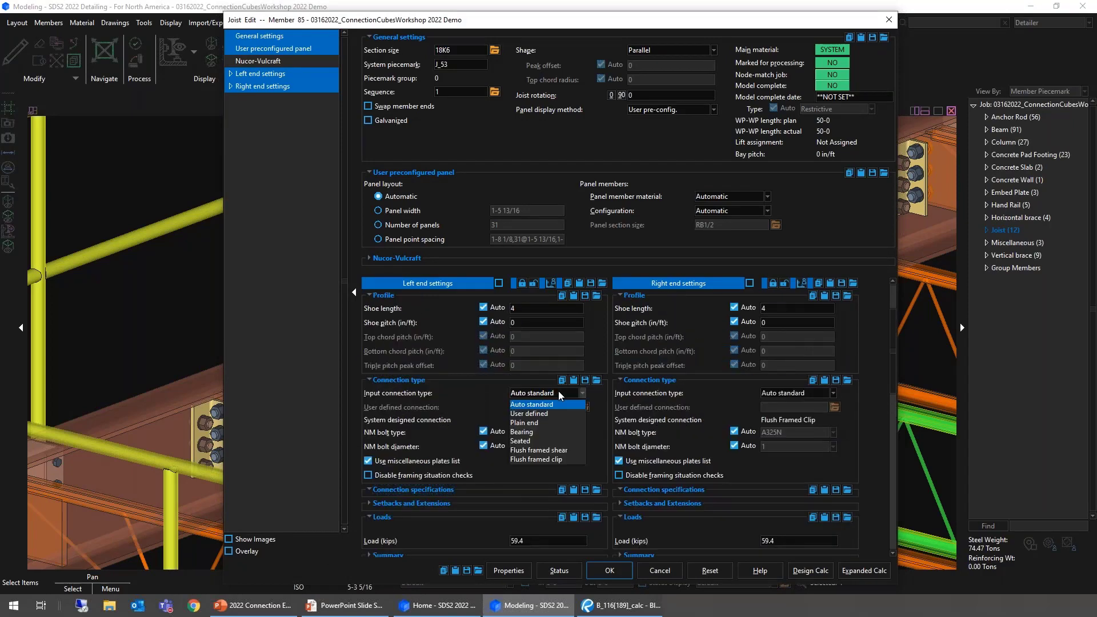
click(777, 451)
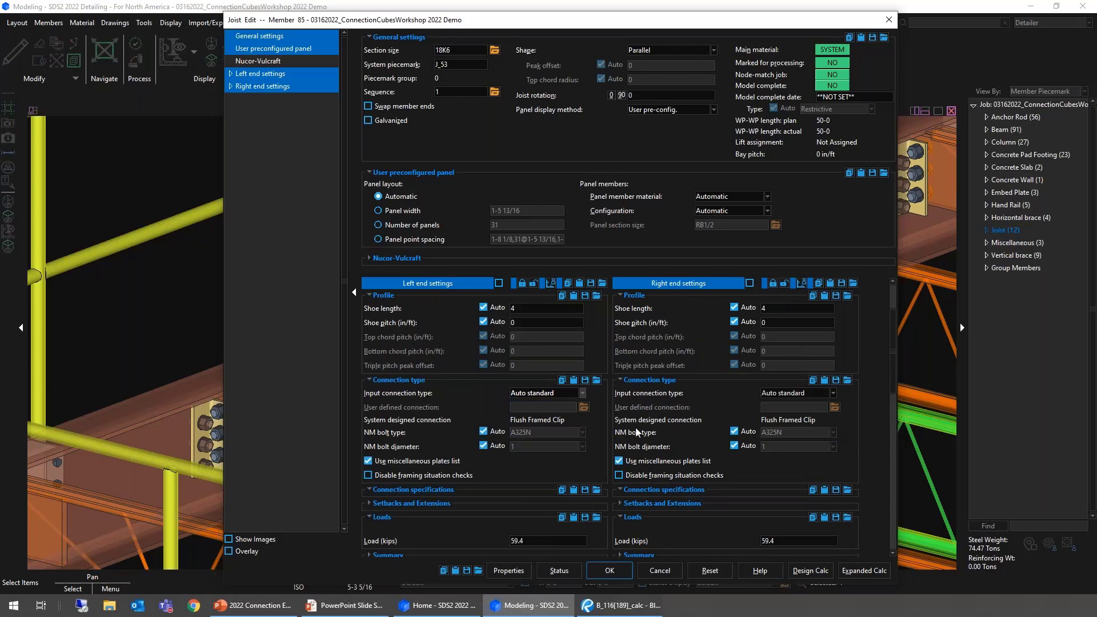
scroll(605, 413, down, 3)
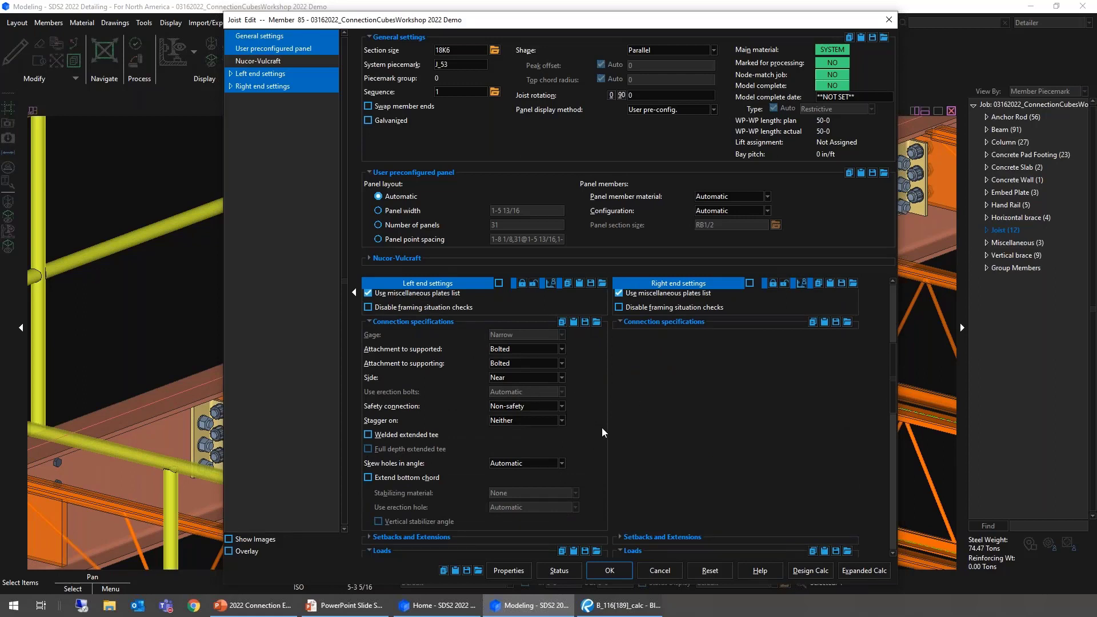
scroll(602, 430, down, 3)
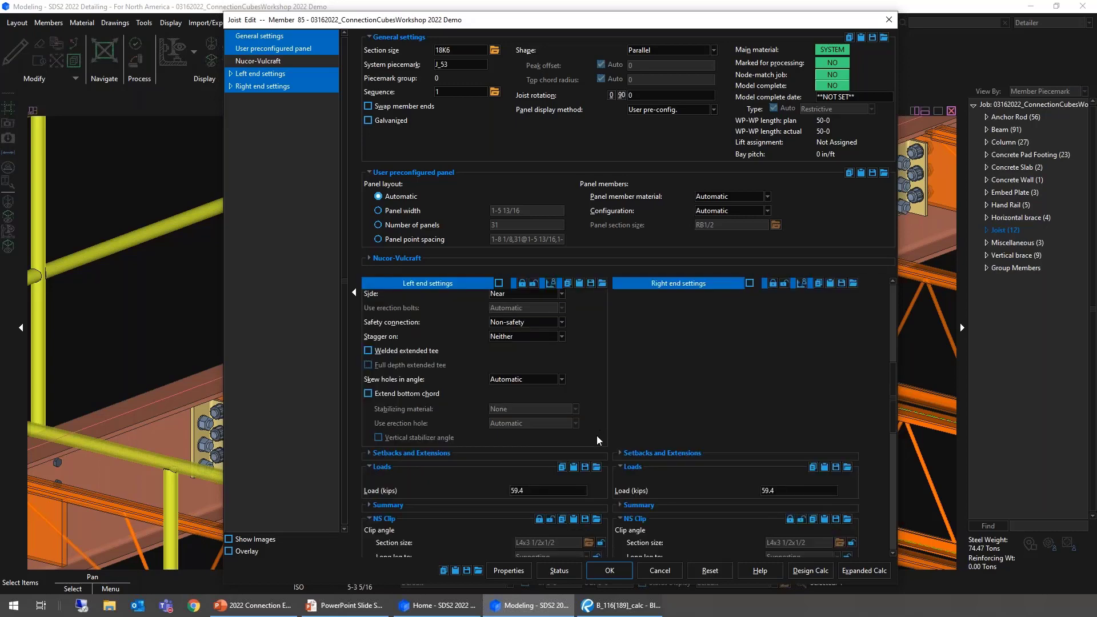
scroll(598, 435, up, 3)
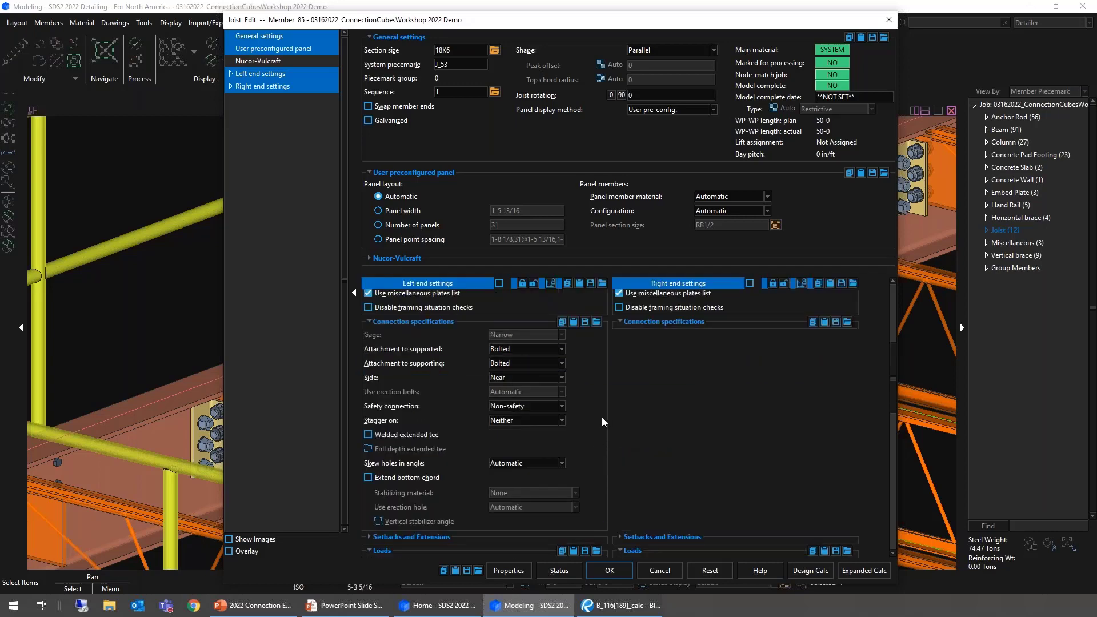
click(661, 570)
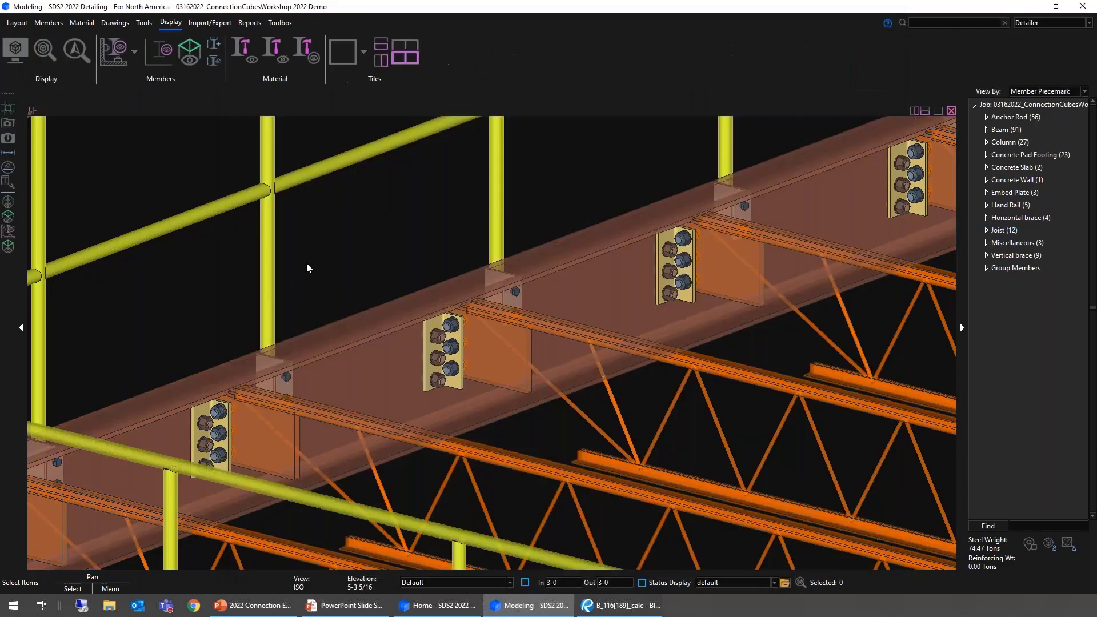
- Open the grid line 1 elevation from the plan view and find a gusset plate under the beam above the vertical braces
scroll(207, 296, down, 5)
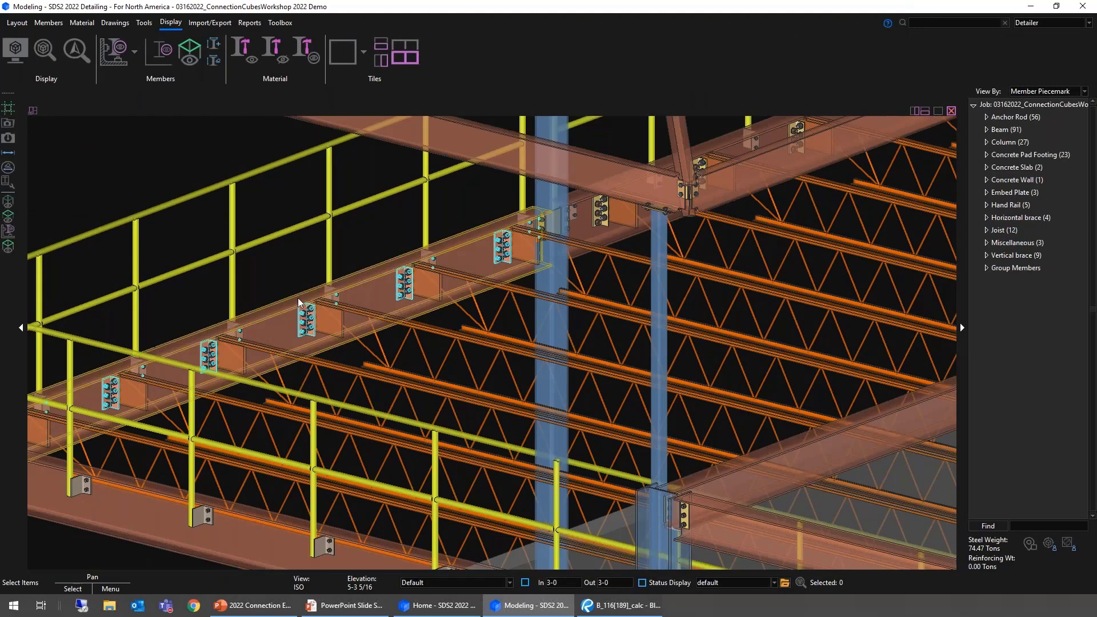
scroll(280, 256, down, 8)
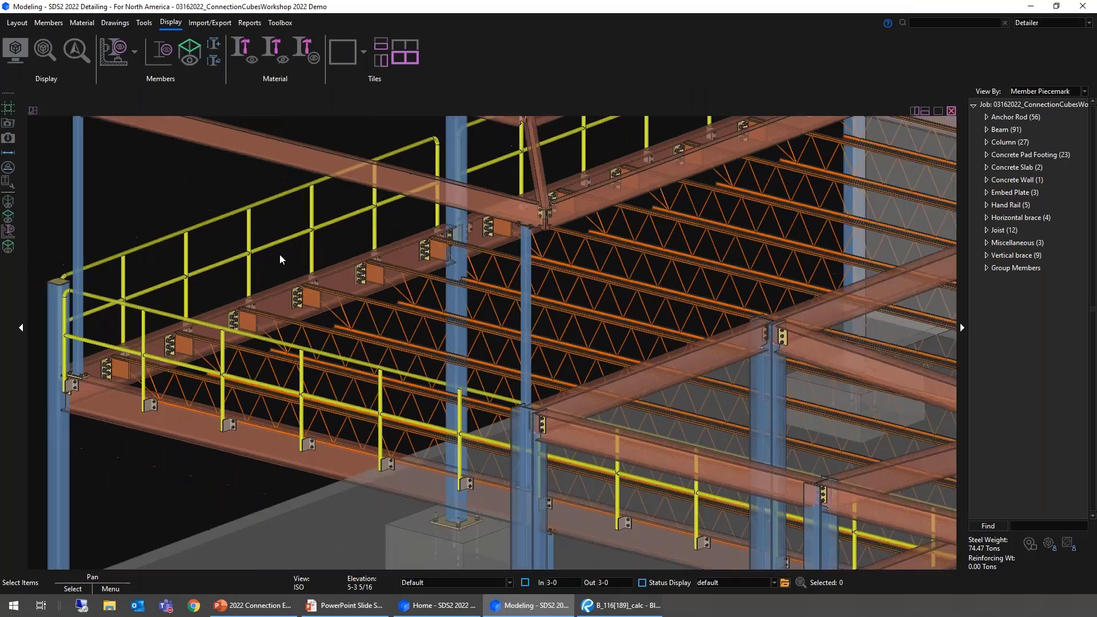
scroll(208, 303, down, 3)
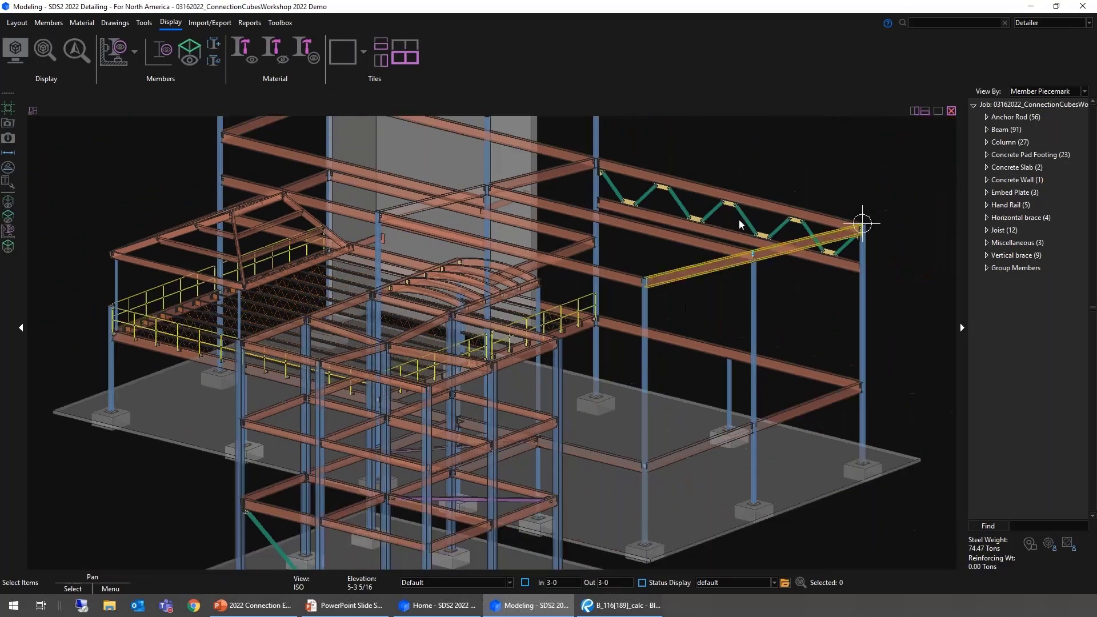
scroll(649, 289, up, 8)
shift+middle_drag(627, 239, 688, 390)
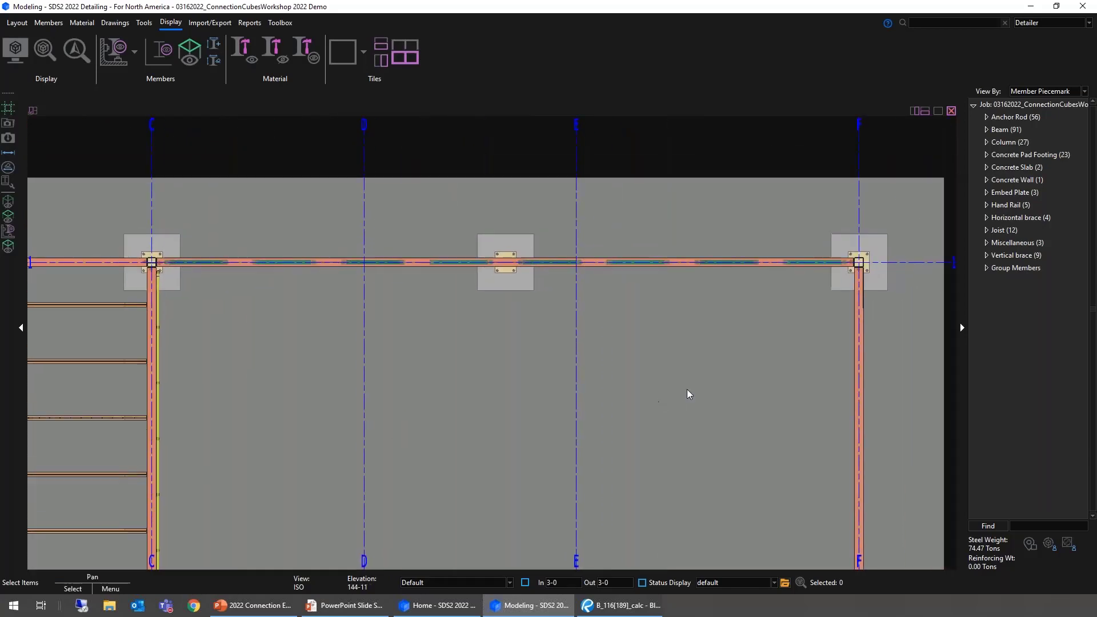
double_click(953, 265)
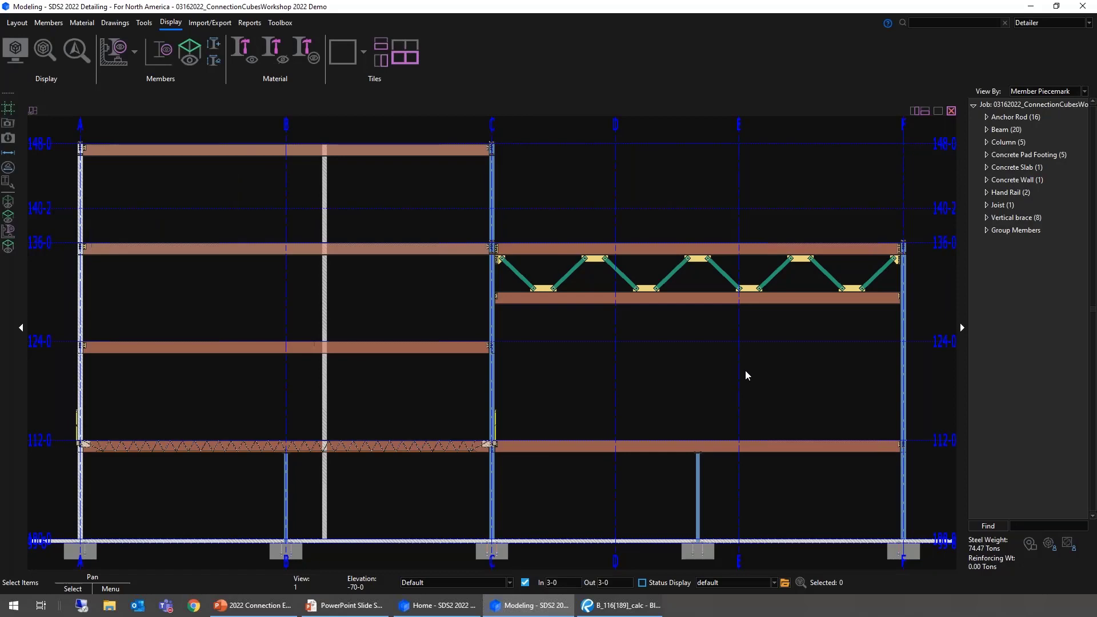
scroll(696, 272, up, 10)
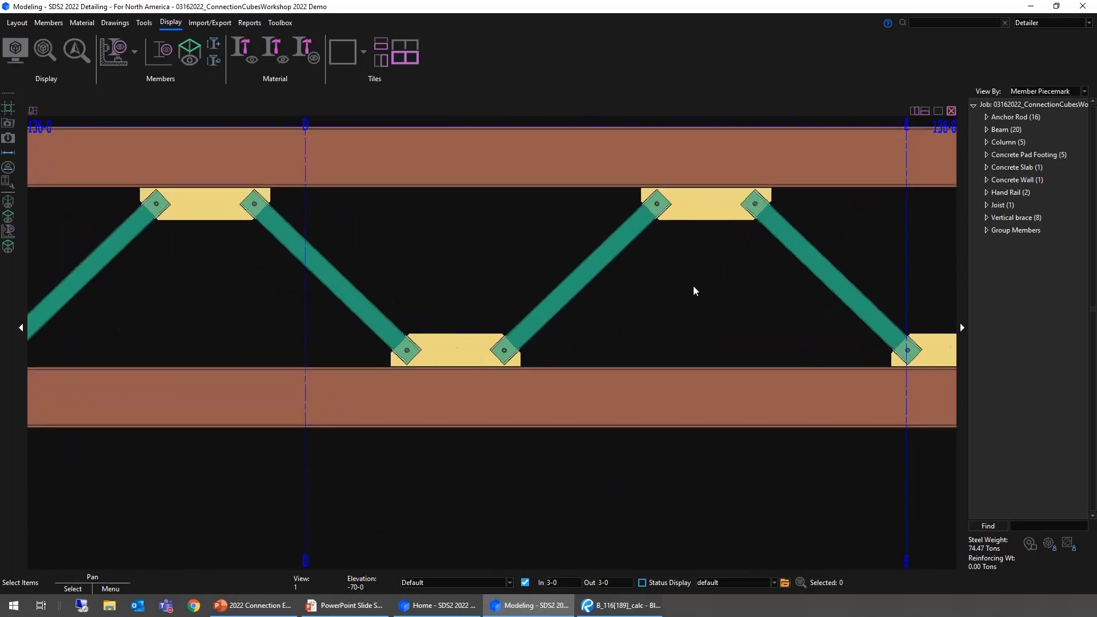
middle_drag(591, 297, 449, 343)
scroll(532, 247, up, 5)
middle_drag(532, 248, 490, 320)
scroll(490, 319, up, 2)
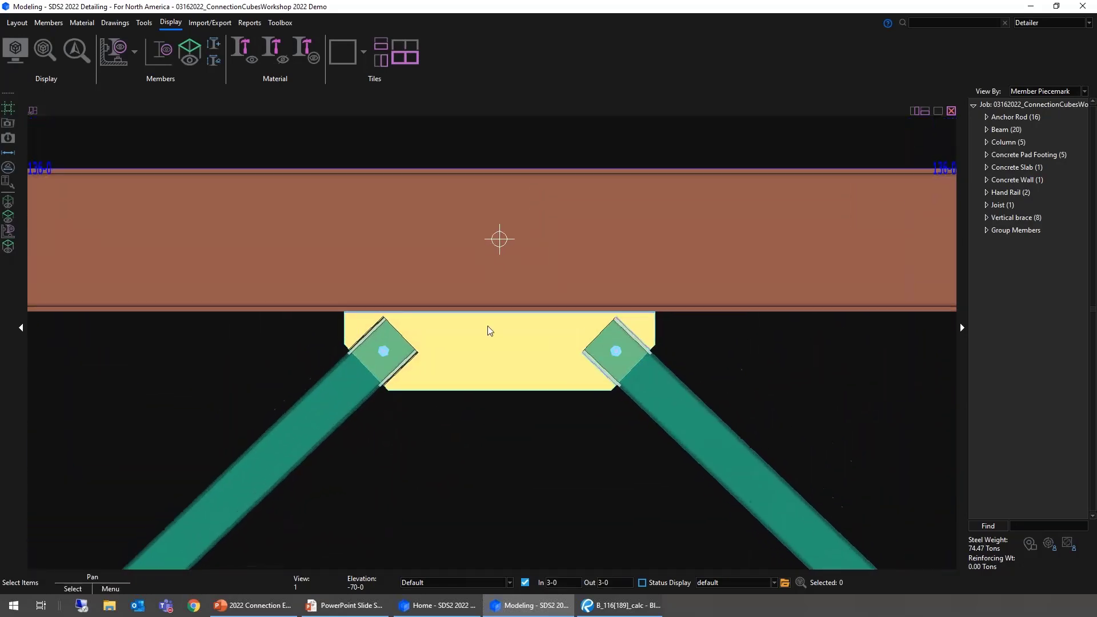
- Add construction lines along the edges of the gusset plate and the vertical brace framing into its left side
click(8, 109)
click(506, 408)
shift+click(287, 441)
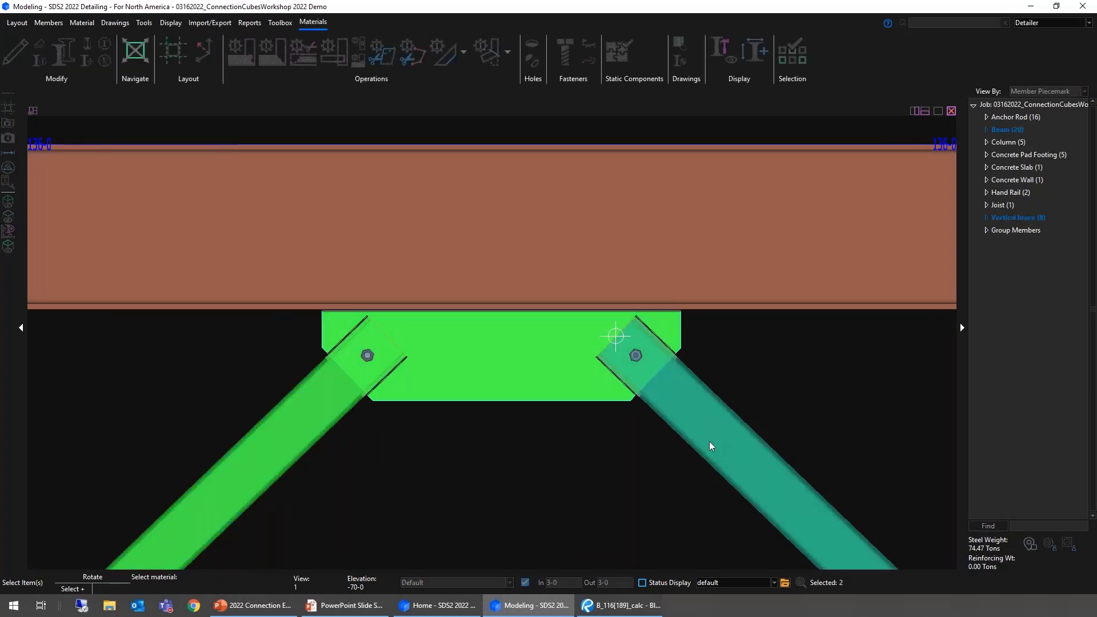
right_click(480, 440)
click(496, 446)
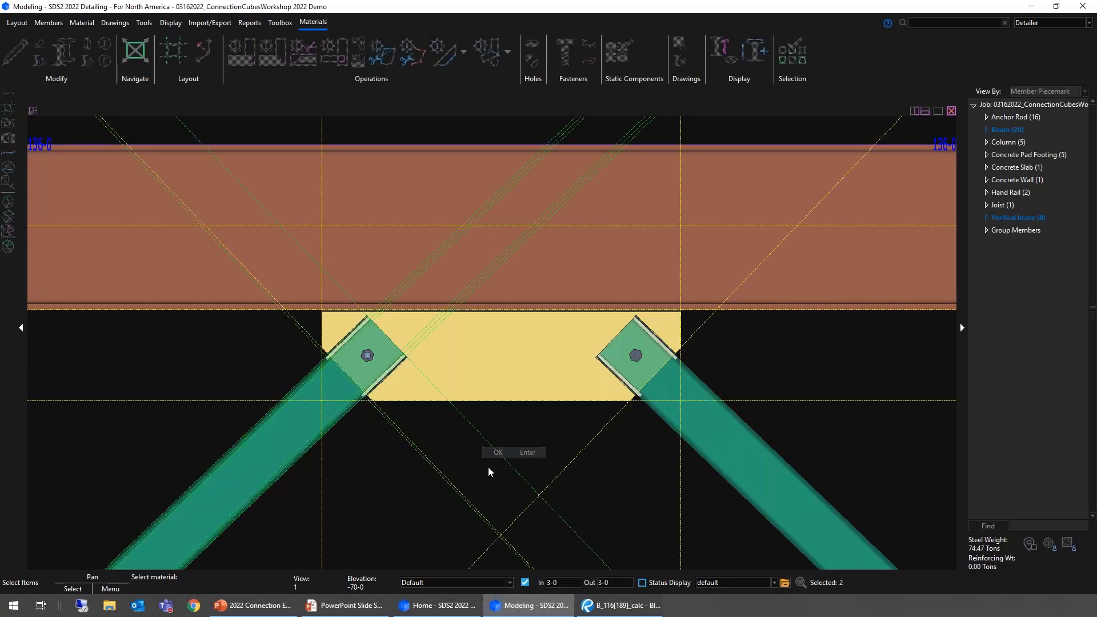
- Measure the gusset plate's shoulder from the brace edge to the plate's clipped corner at the construction line intersections
scroll(269, 366, up, 5)
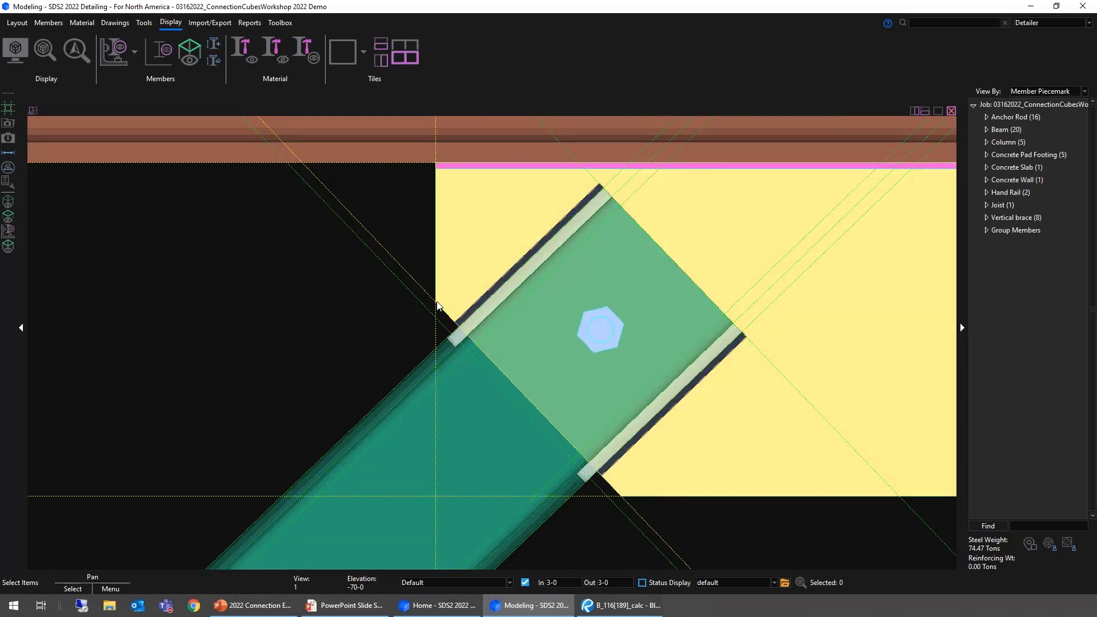
scroll(508, 217, down, 2)
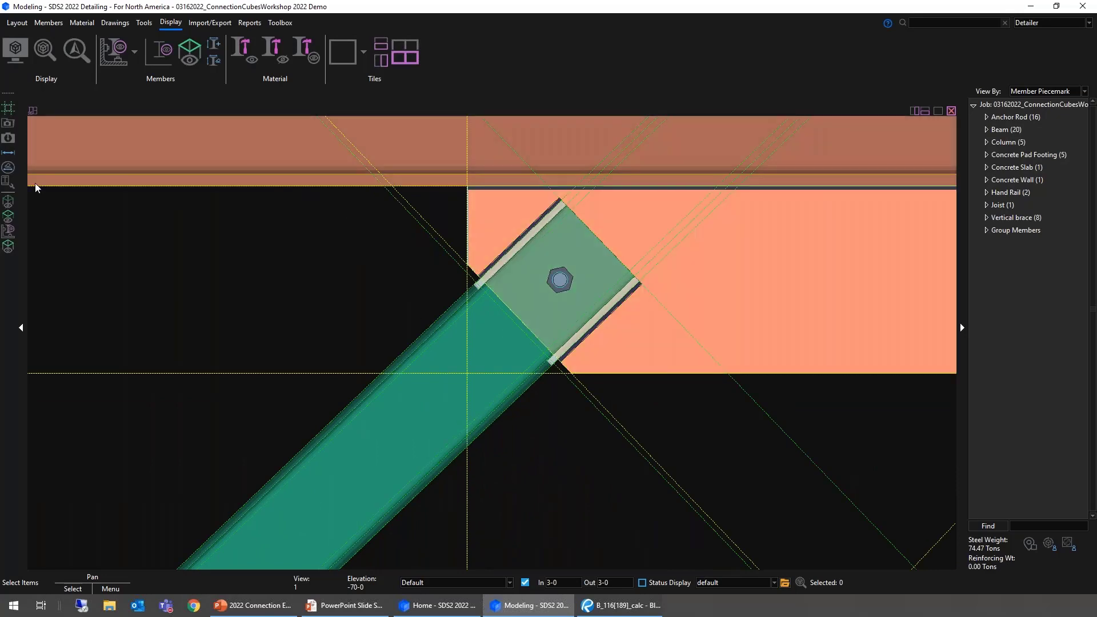
click(8, 153)
scroll(489, 282, up, 2)
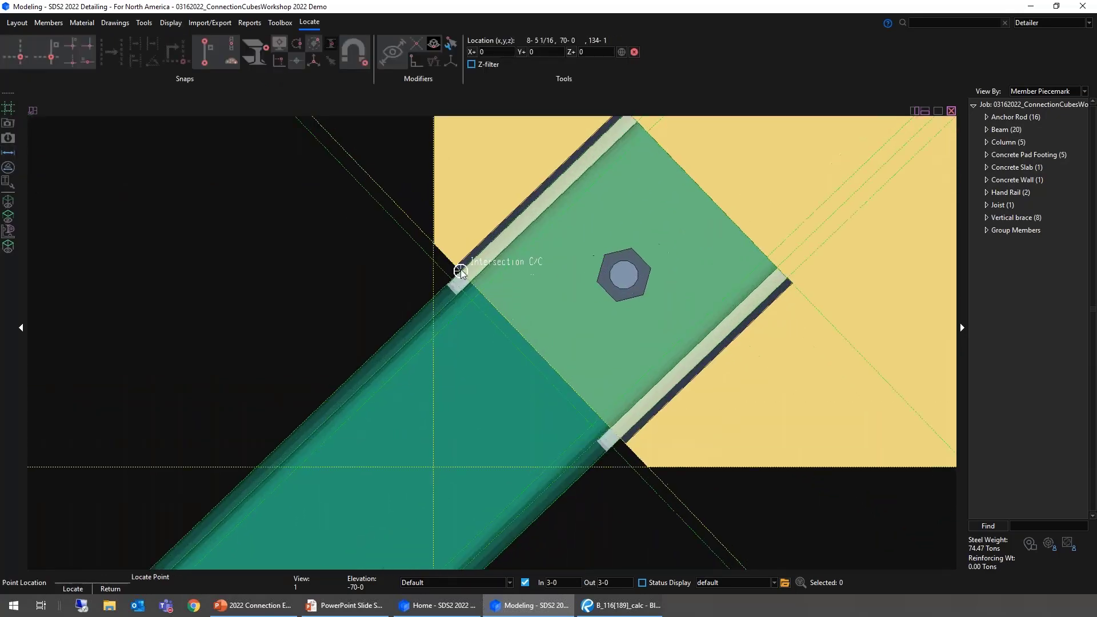
click(433, 242)
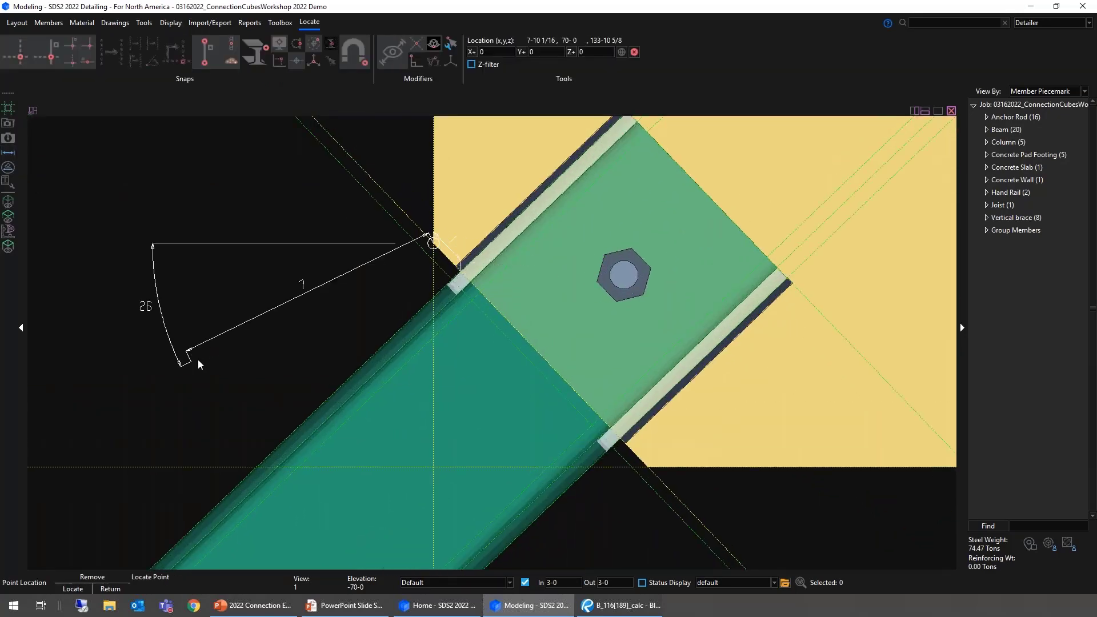
right_click(197, 361)
scroll(434, 239, up, 3)
scroll(484, 285, down, 2)
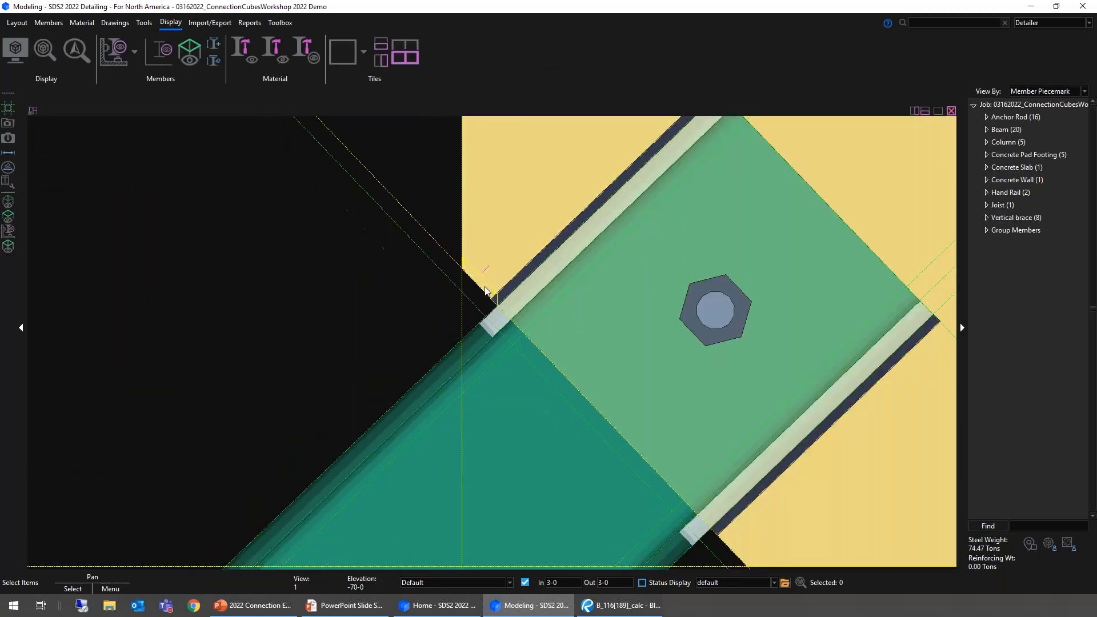
scroll(484, 290, down, 2)
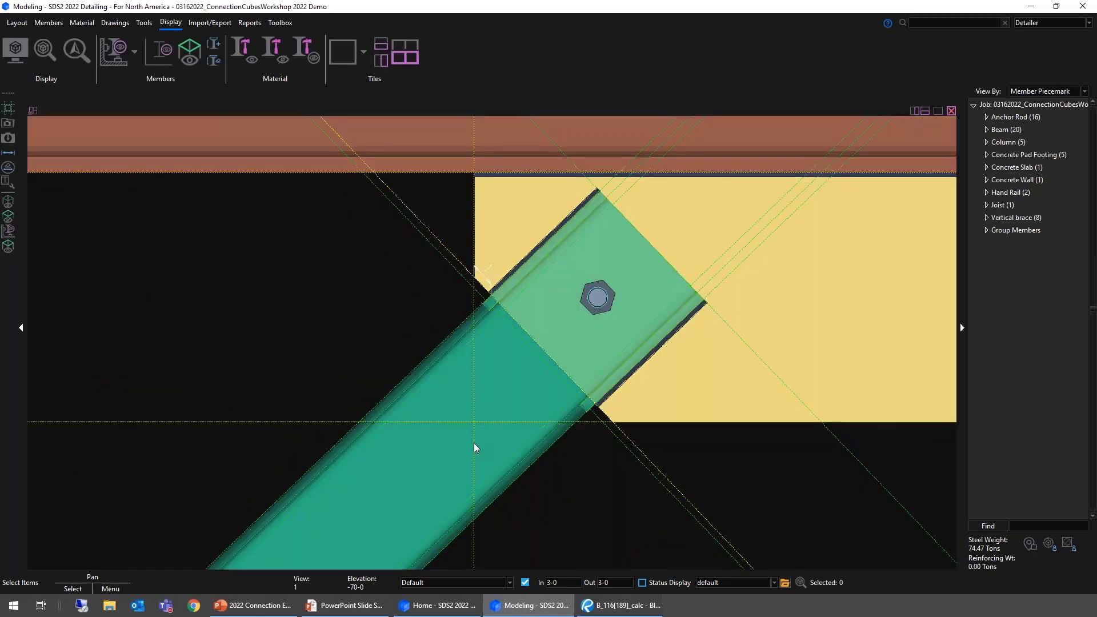
- Switch to the Home window, search the project settings for "shoulder" and open the fabricator's Gusset Plate Settings for bolted end fittings
click(451, 607)
click(248, 100)
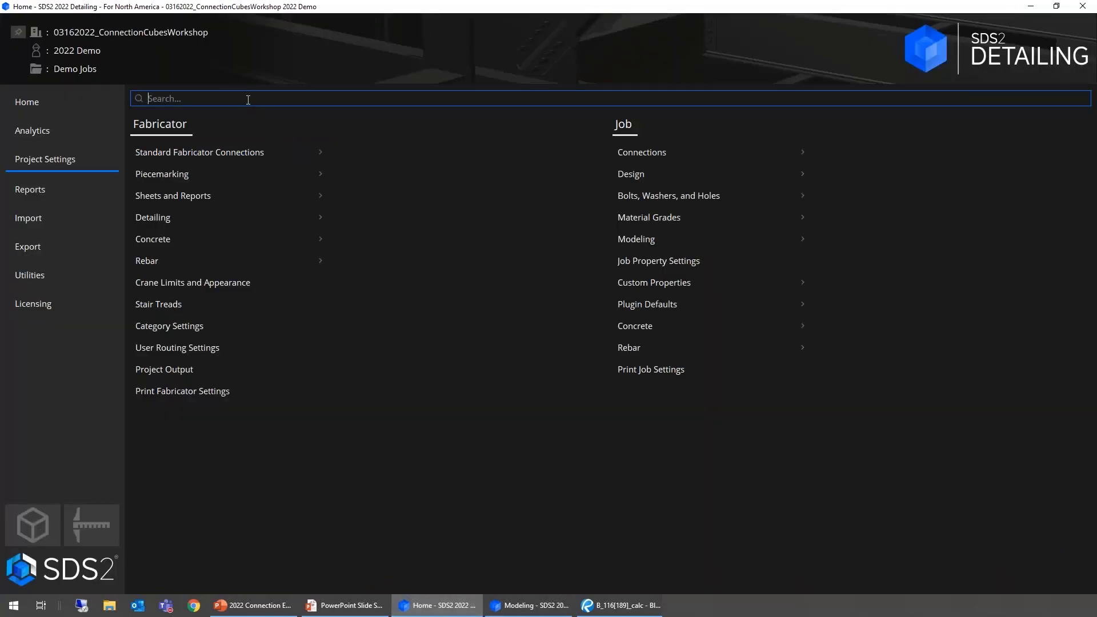
text(shoulder)
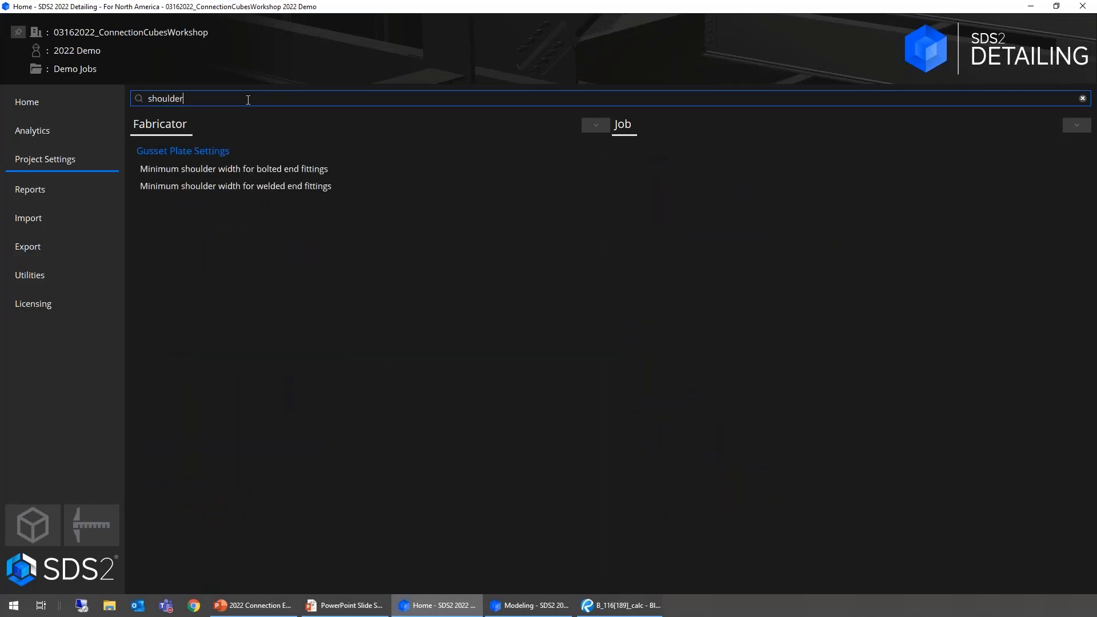
click(190, 170)
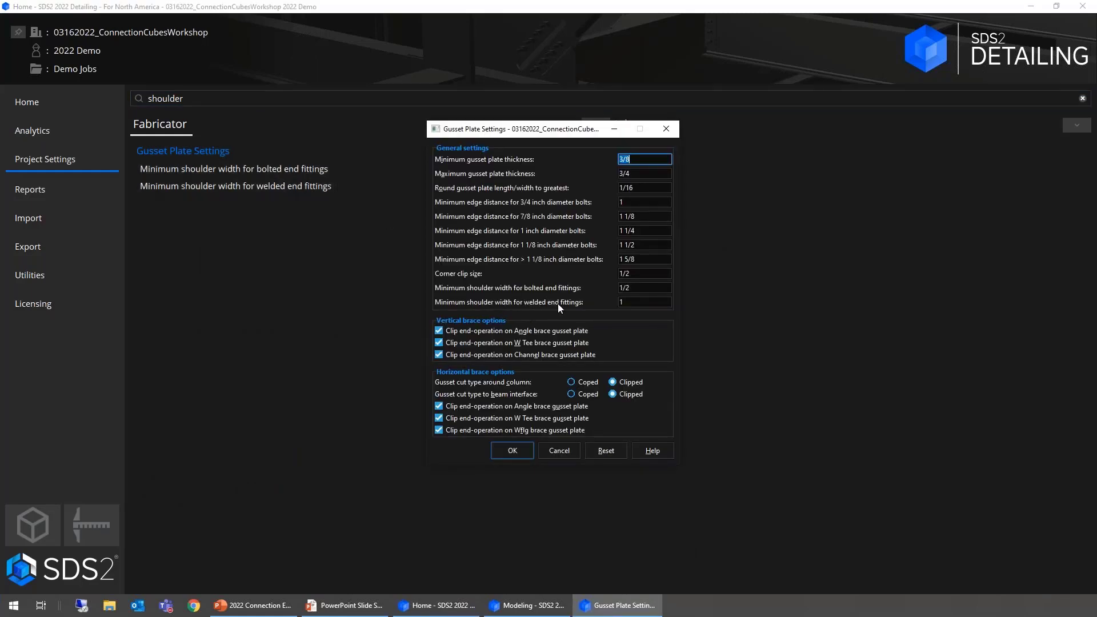
- Set the minimum shoulder width for welded end fittings to 2 and accept the Gusset Plate Settings
click(641, 302)
text(2)
key(Tab)
click(512, 450)
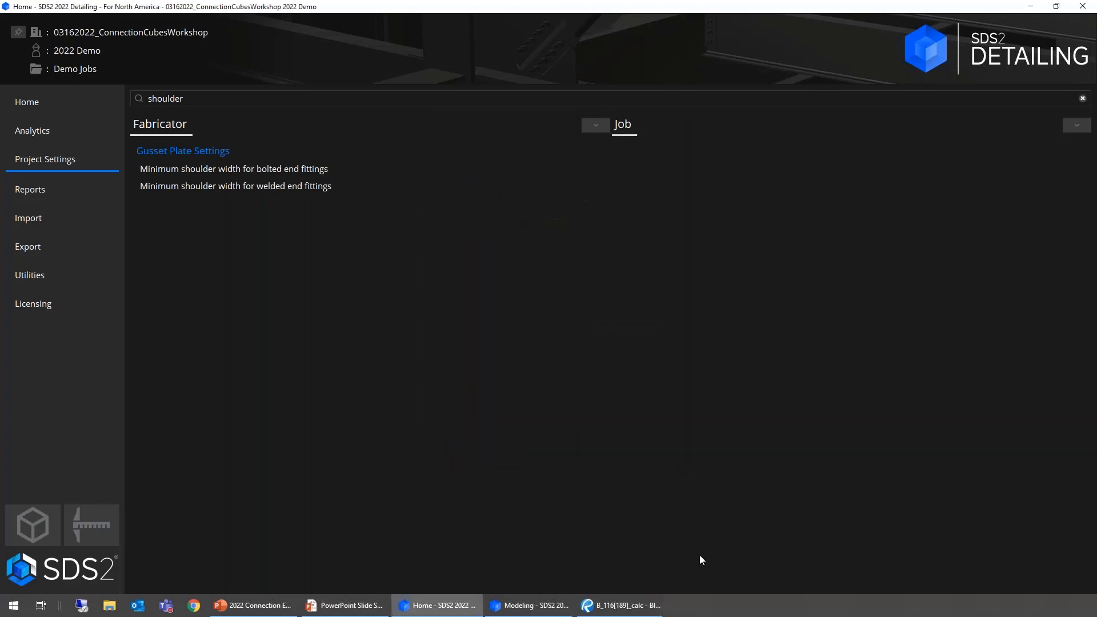
- Return to the Modeling window, select all eight vertical braces between the two beams in the elevation and process them
scroll(435, 224, down, 10)
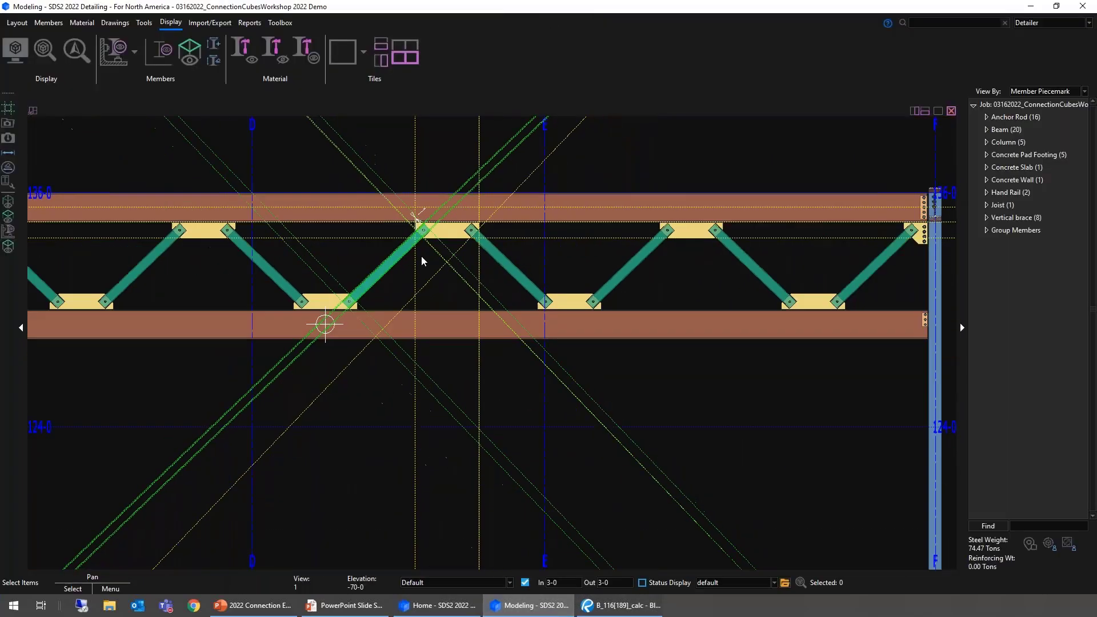
scroll(867, 264, down, 2)
drag(888, 266, 217, 270)
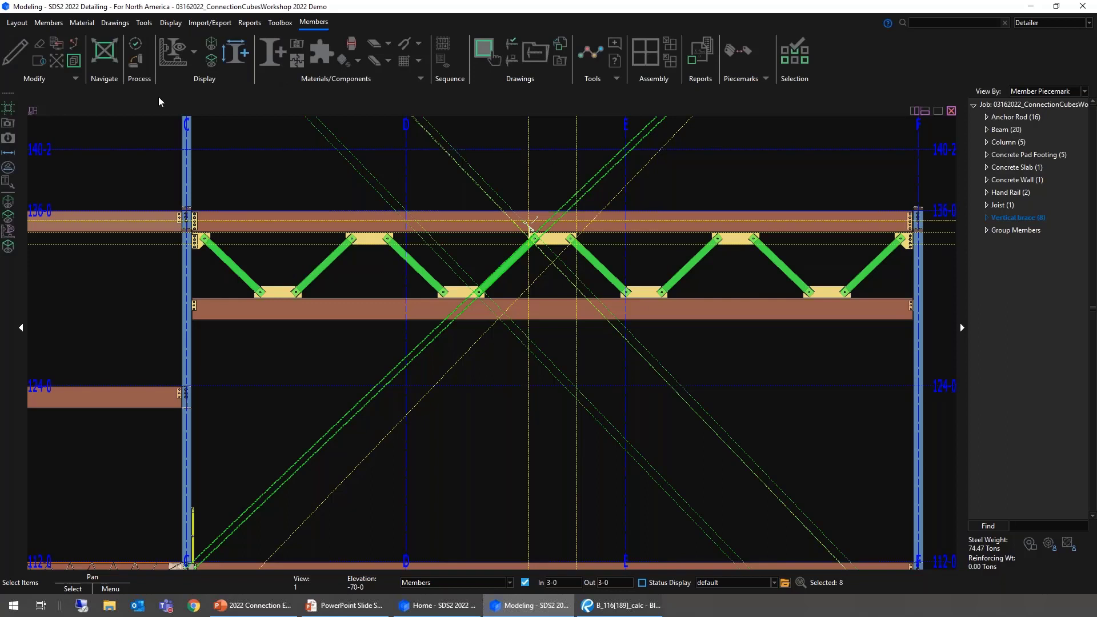
click(135, 45)
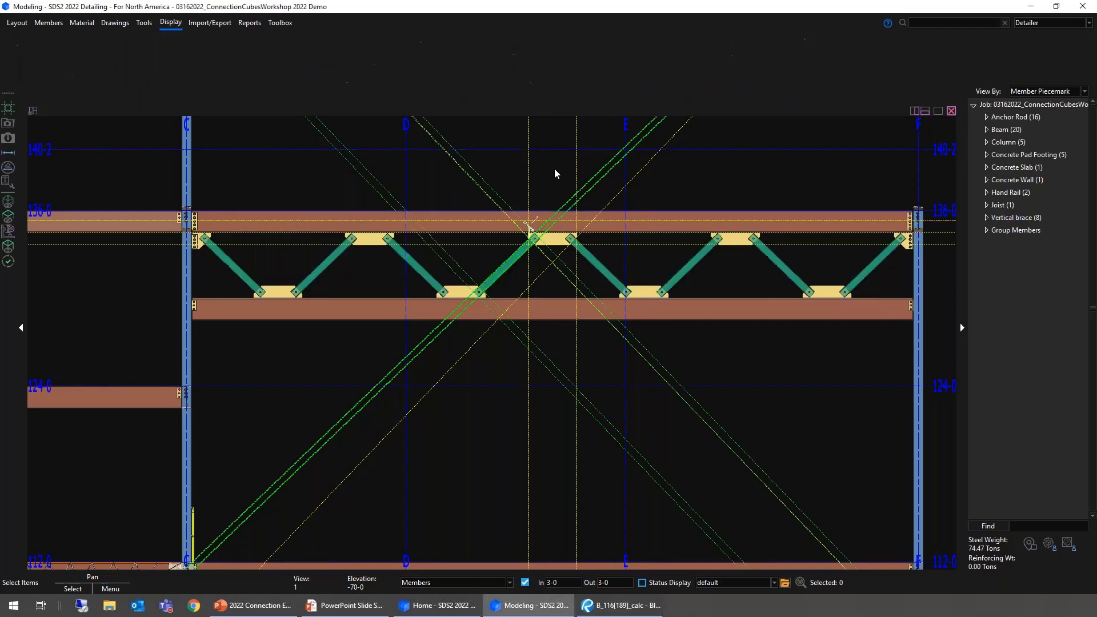
- Erase all old construction lines and add new ones from the upper gusset plate and the vertical brace framing into its left side
scroll(547, 244, up, 5)
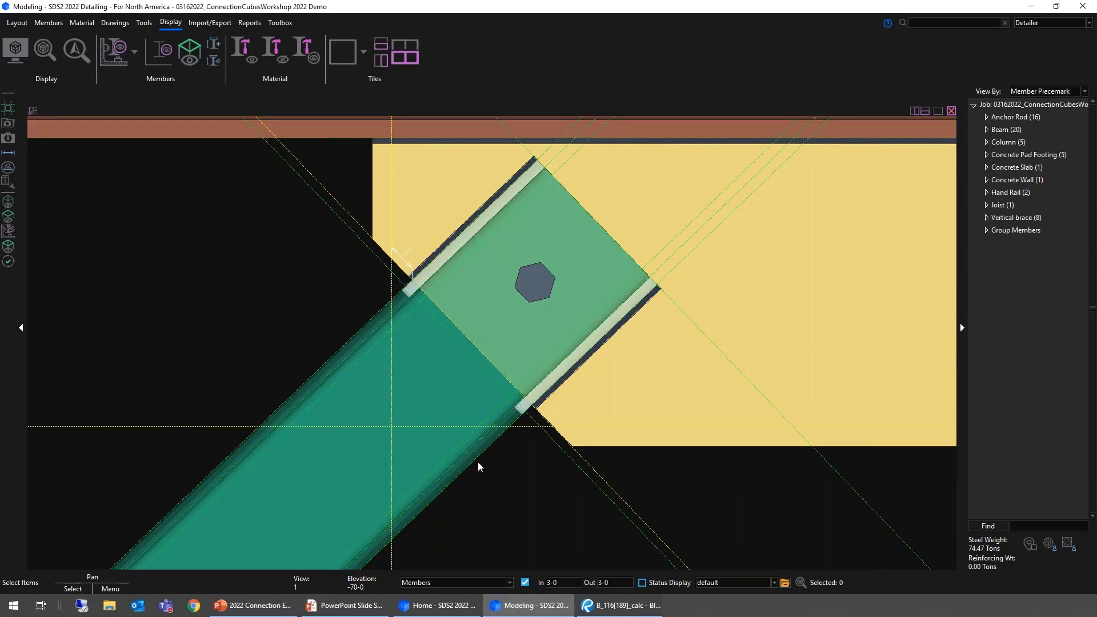
scroll(477, 466, down, 1)
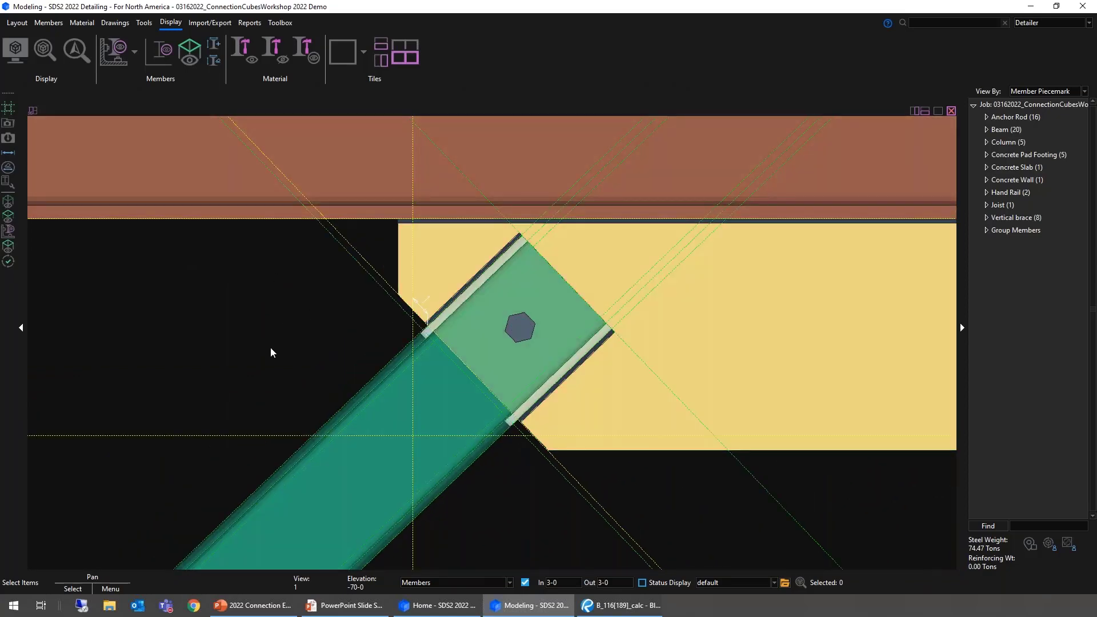
key(e)
click(545, 338)
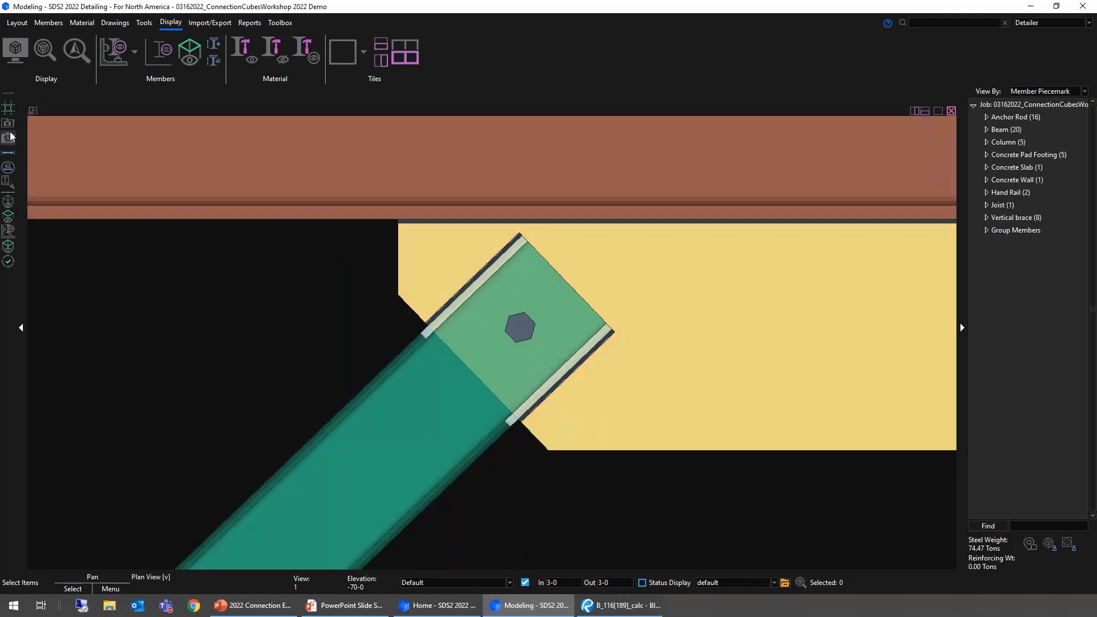
click(8, 108)
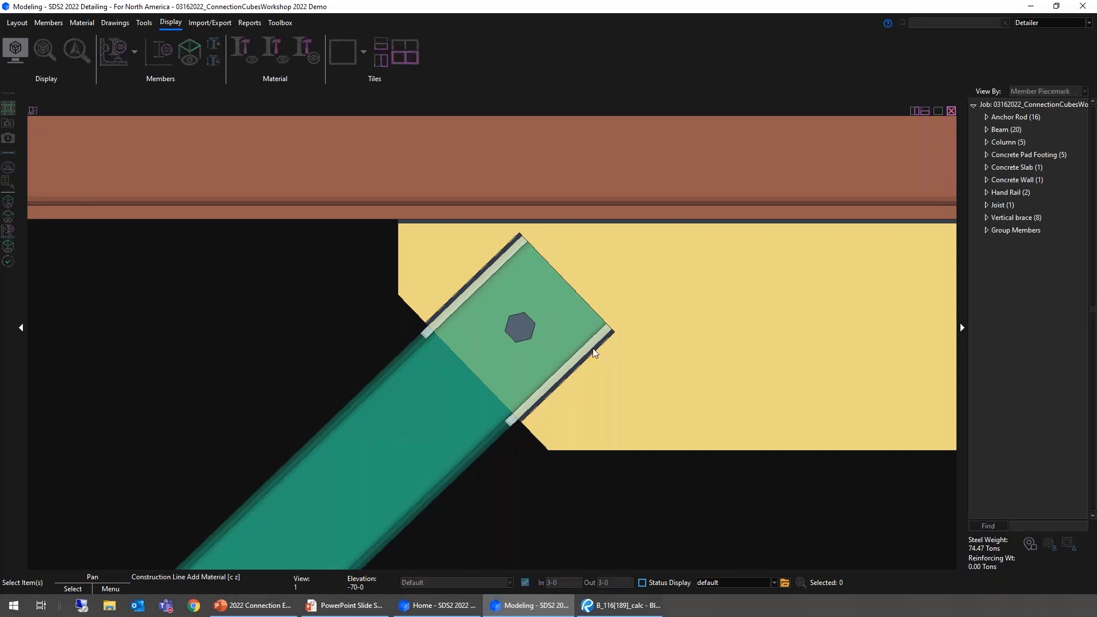
click(713, 396)
click(427, 444)
right_click(272, 339)
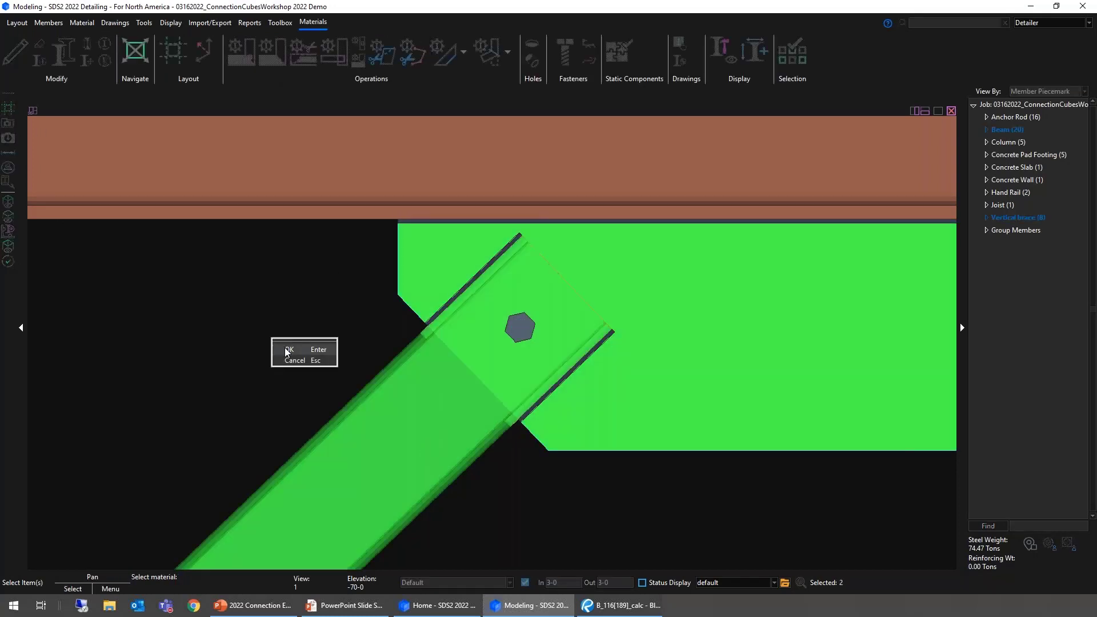
click(286, 350)
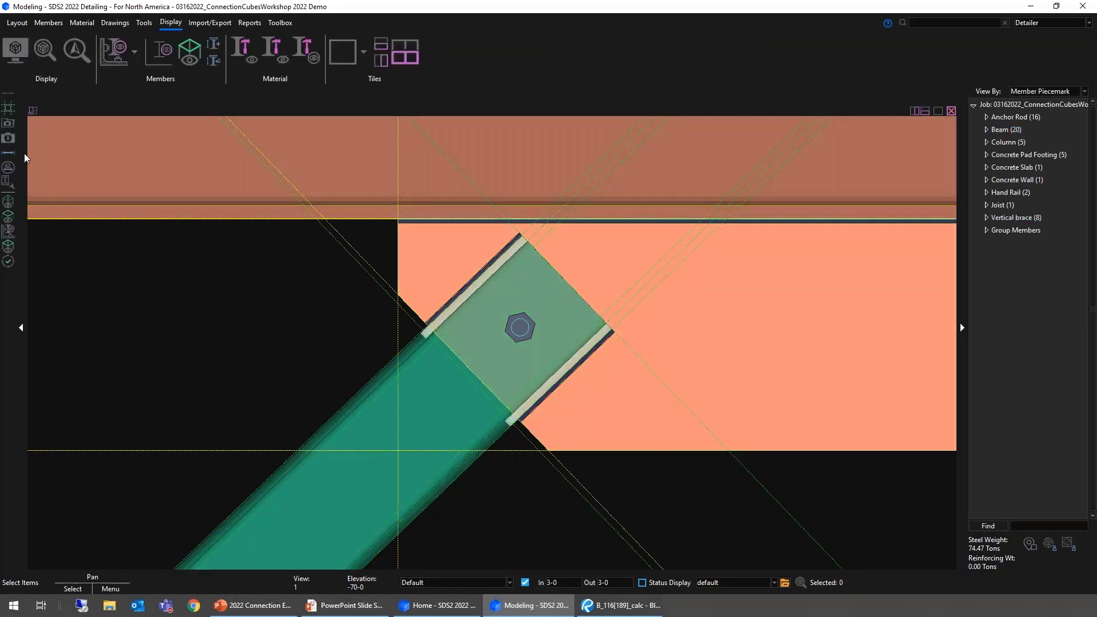
- Dimension the gusset plate's shoulders on both sides of the left welded brace
click(8, 152)
click(399, 294)
right_click(309, 331)
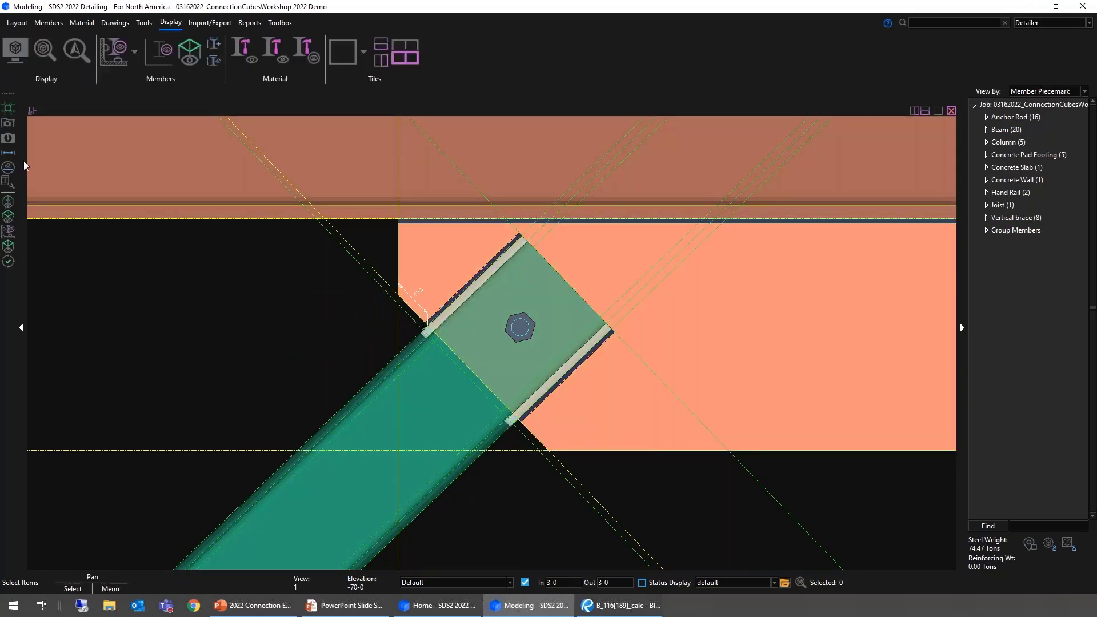
click(8, 152)
click(530, 423)
click(556, 451)
right_click(508, 471)
scroll(537, 420, up, 3)
scroll(528, 443, down, 1)
scroll(520, 453, down, 5)
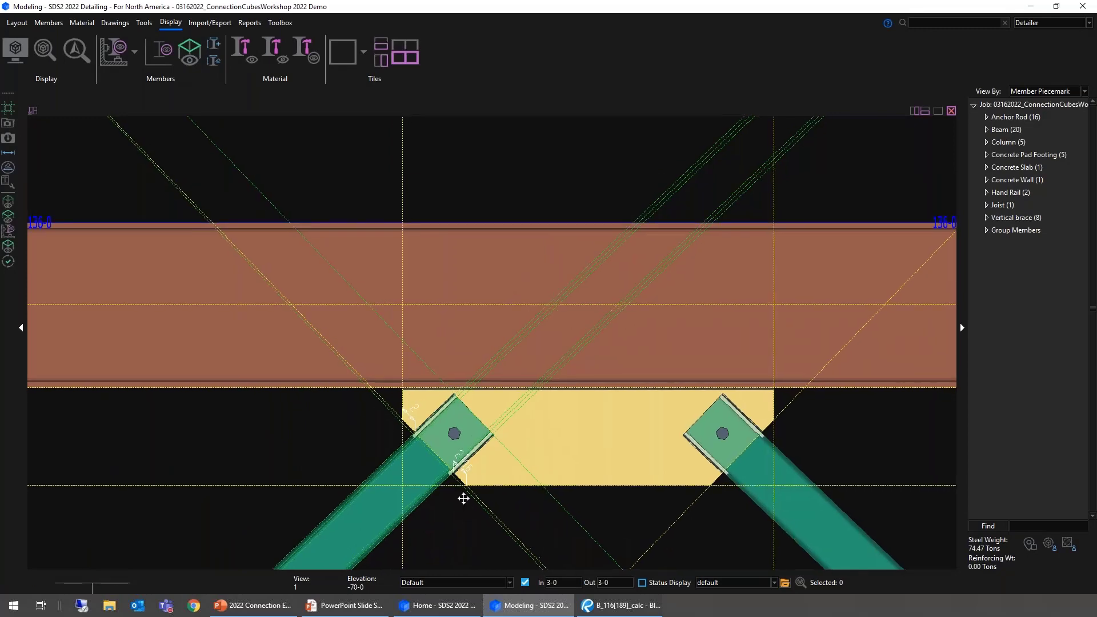
middle_drag(471, 457, 363, 448)
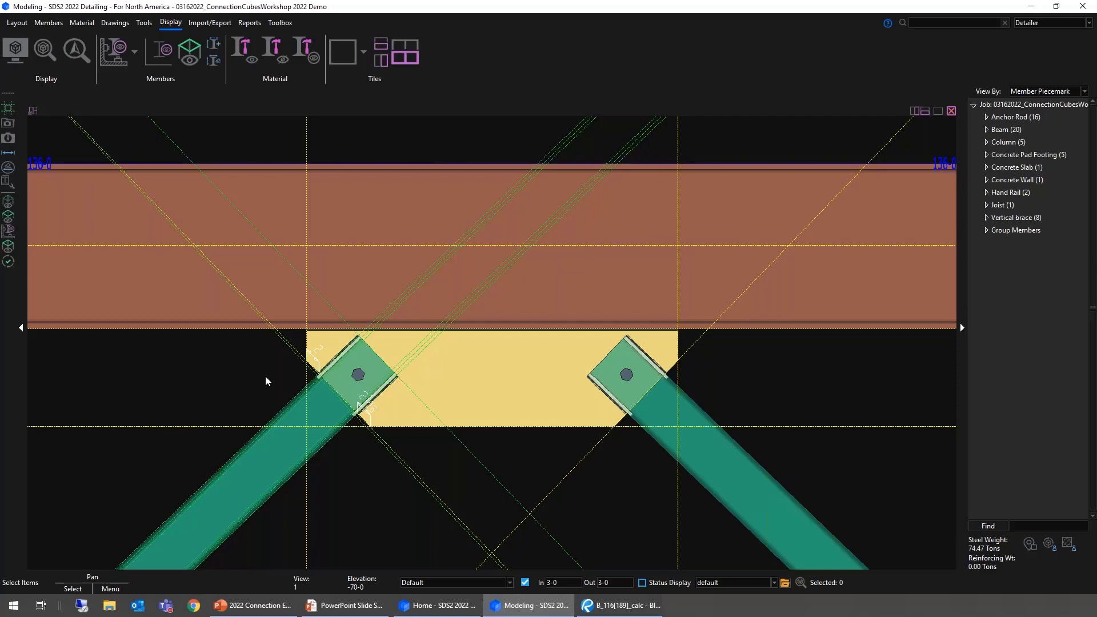
- Select the two vertical braces framing into the upper gusset plate and open them together for editing
scroll(677, 420, down, 2)
scroll(676, 422, down, 3)
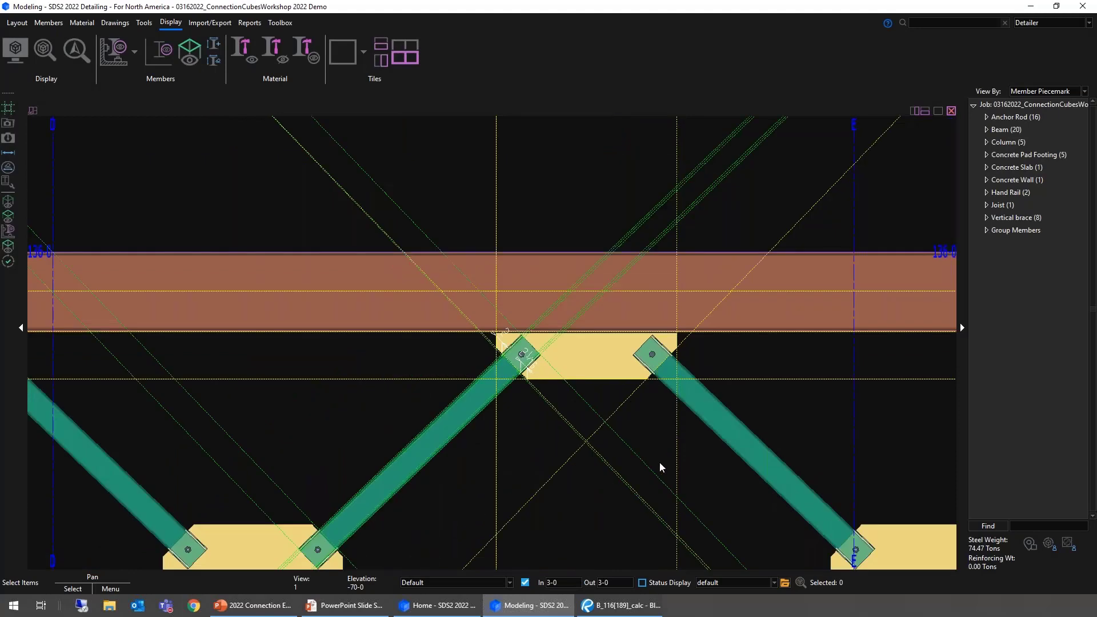
click(465, 406)
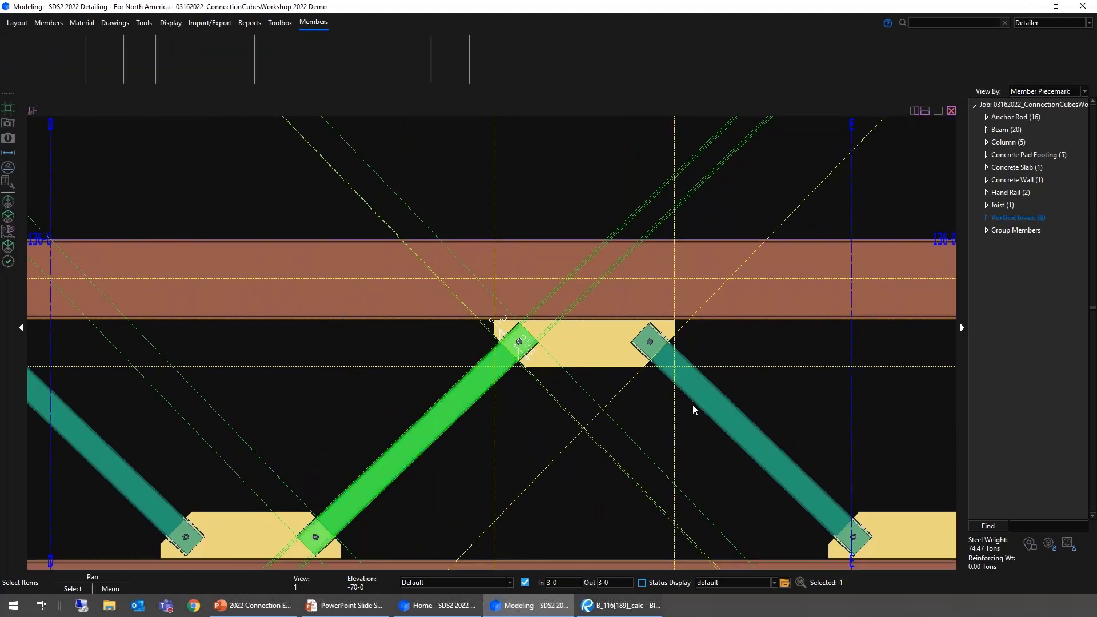
click(707, 402)
right_click(597, 434)
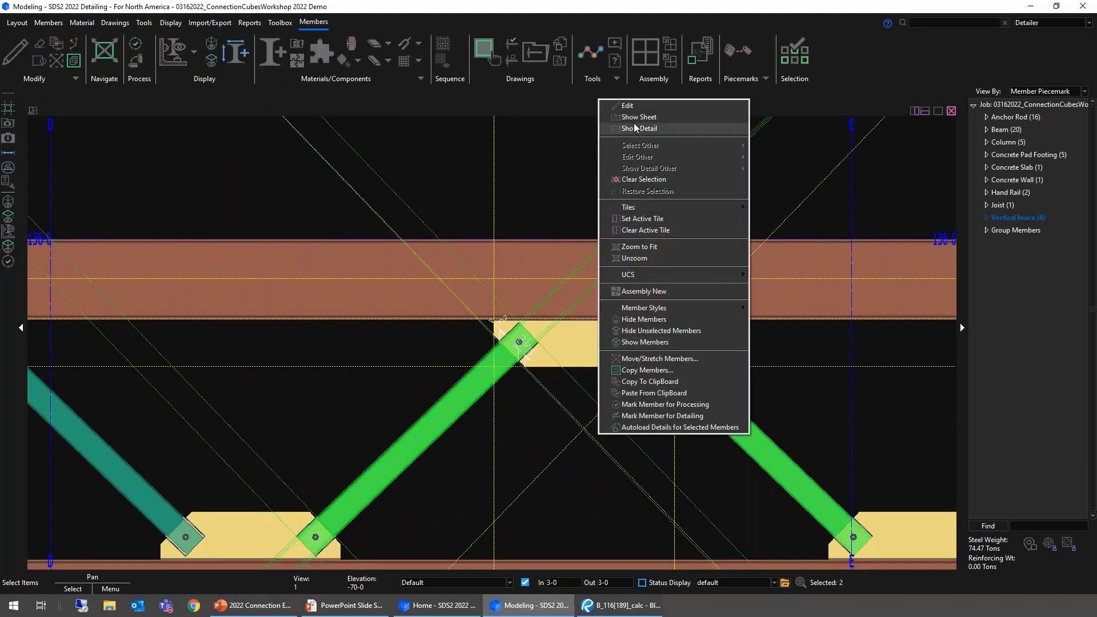
click(633, 107)
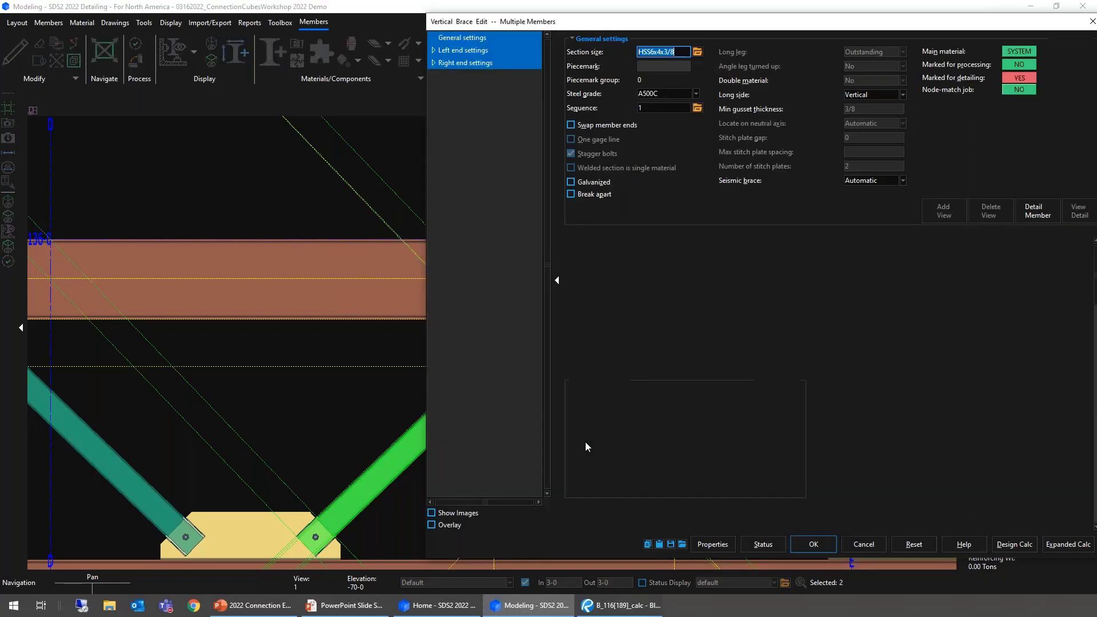
drag(791, 26, 636, 23)
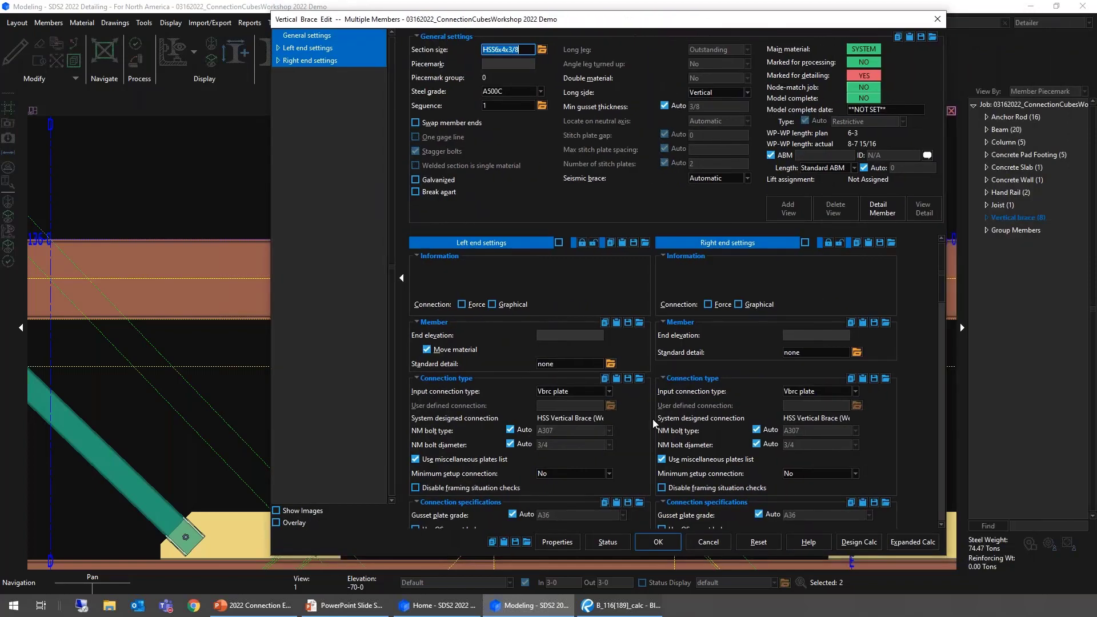
- Set the pipe/tube end-fitting to Bolted at the left and right ends of both braces and accept the edit
scroll(657, 421, down, 2)
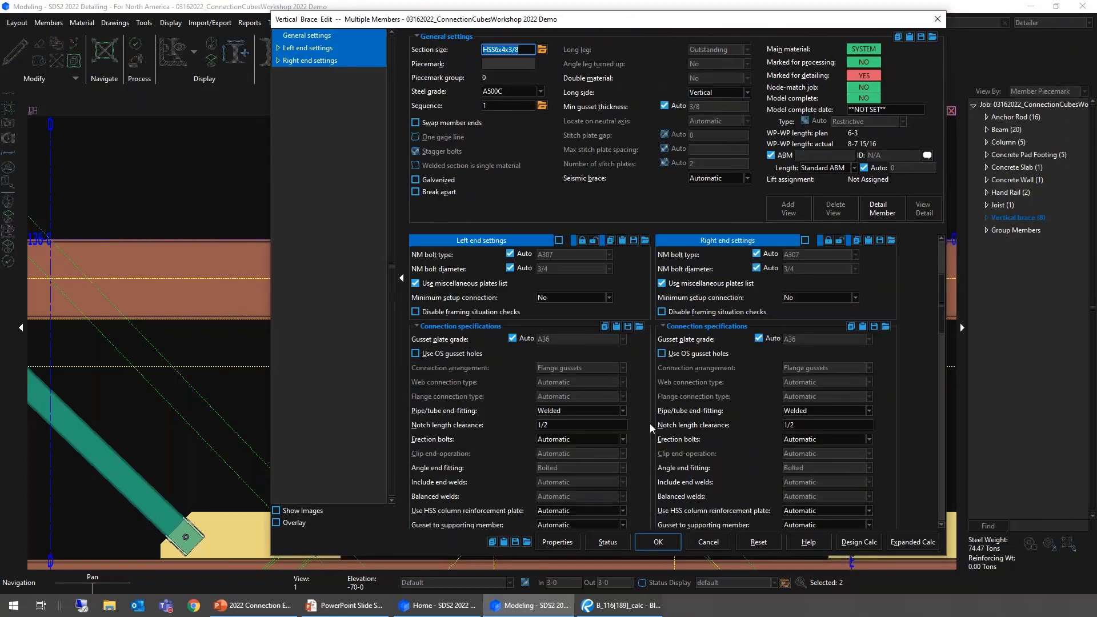
click(622, 411)
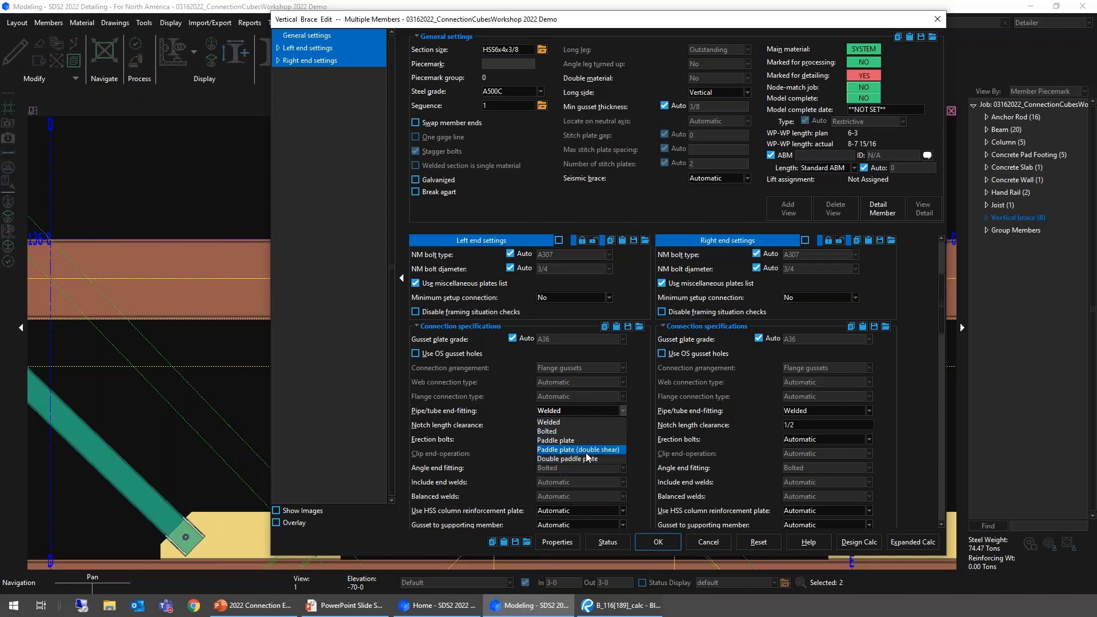
click(563, 431)
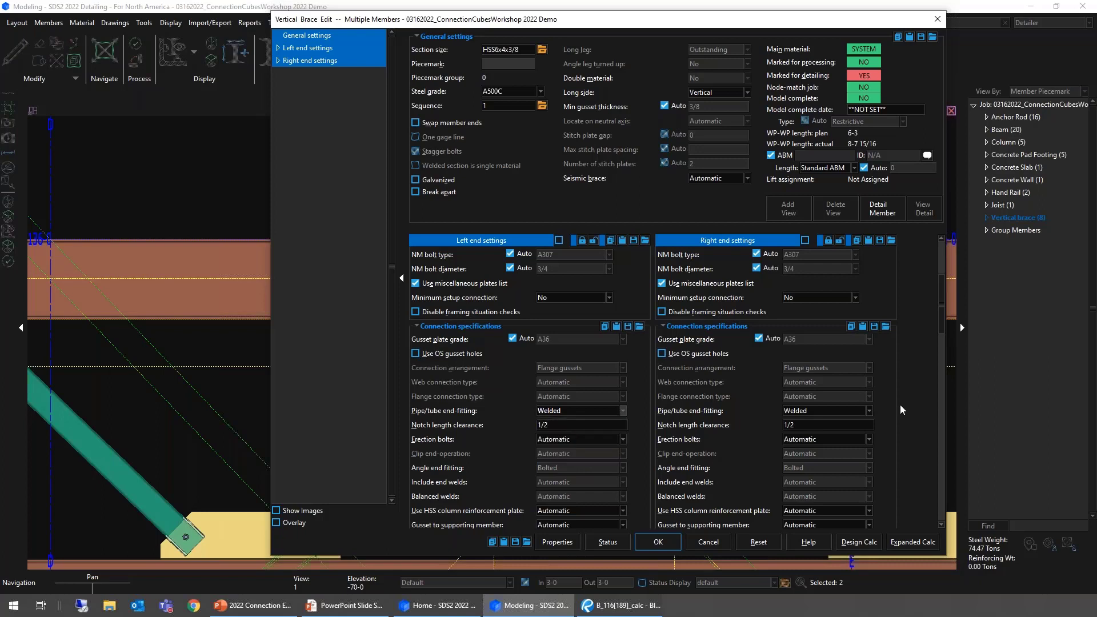
click(854, 413)
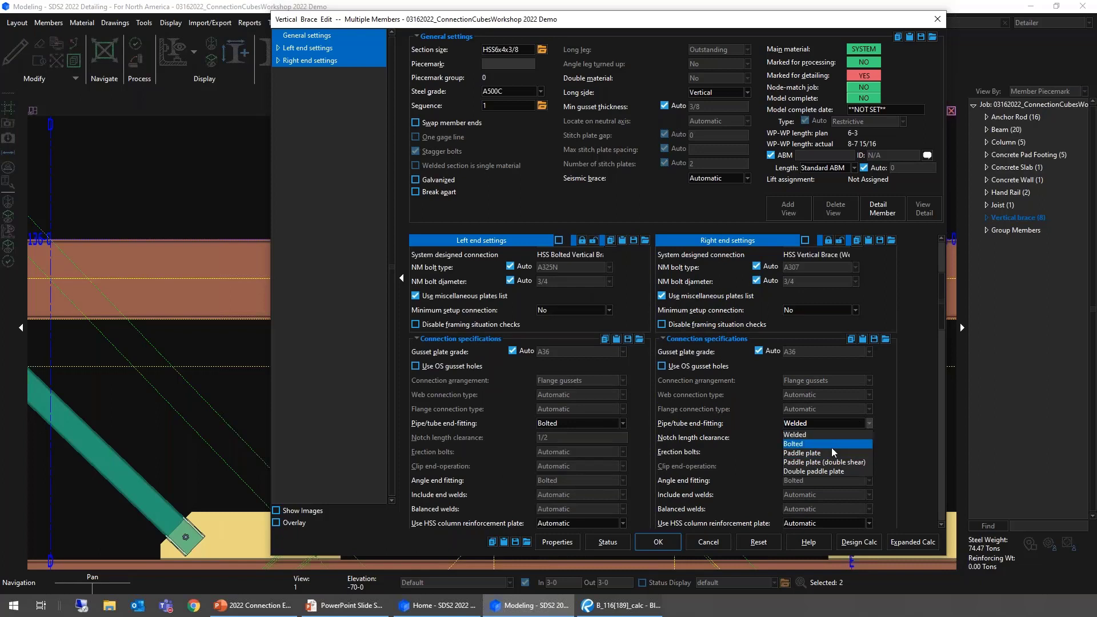
click(810, 445)
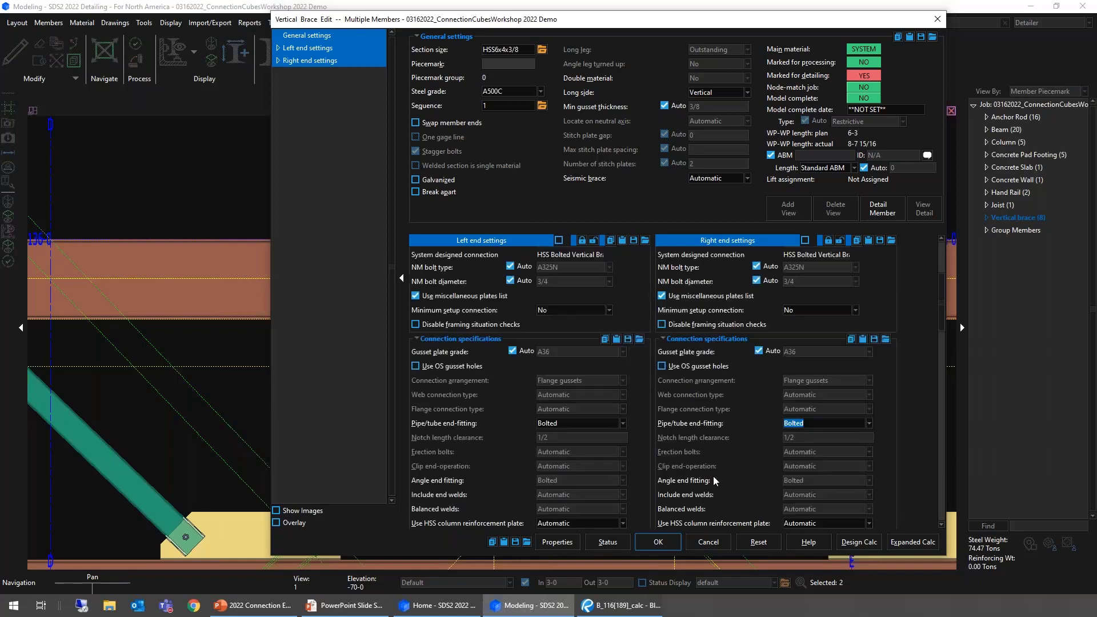
click(658, 541)
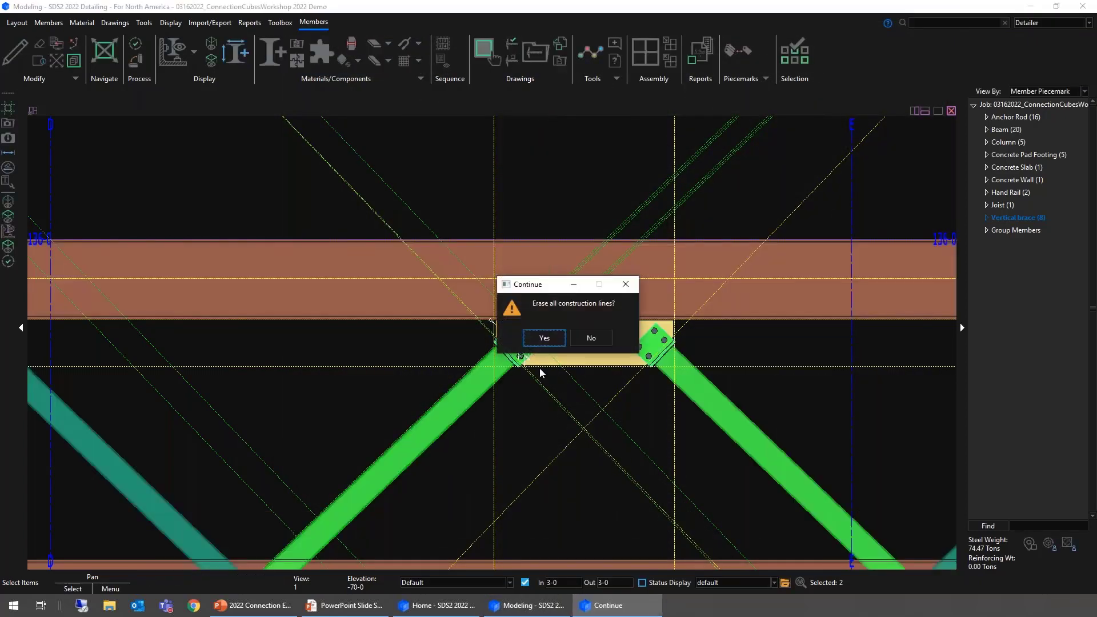
- Erase all construction lines and delete the two old shoulder dimensions at the gusset plate's left brace
click(543, 339)
scroll(519, 350, up, 4)
scroll(517, 391, up, 2)
middle_drag(517, 392, 470, 495)
scroll(474, 517, up, 2)
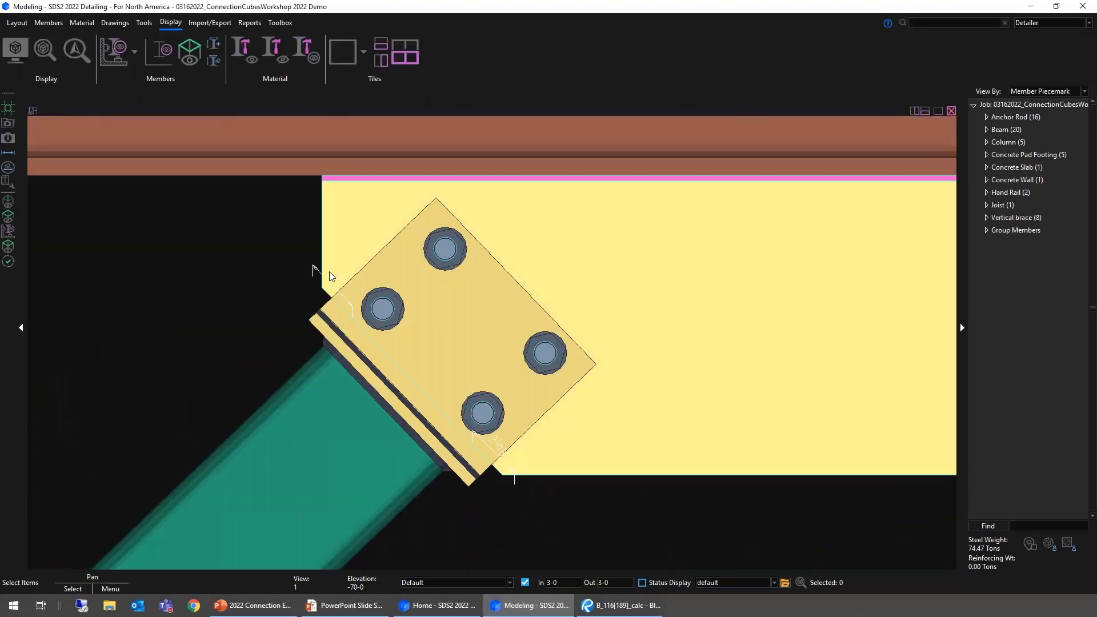
click(330, 282)
shift+click(515, 484)
key(Delete)
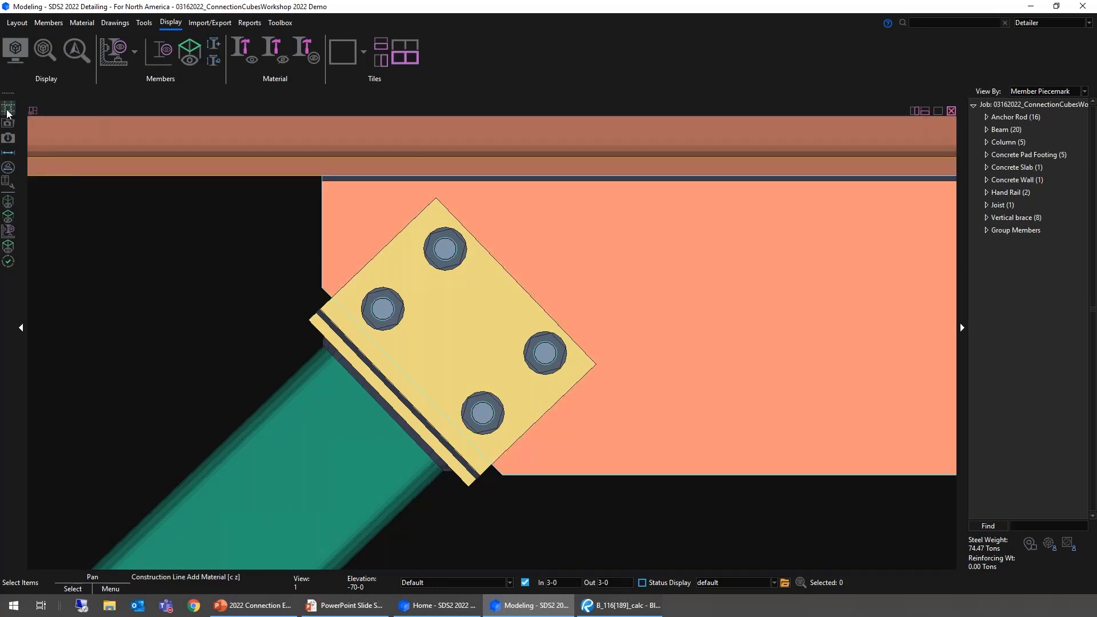
- Add construction lines along the edges of the gusset plate and the left brace's bolted connection plate
click(362, 251)
click(389, 272)
right_click(242, 261)
click(247, 269)
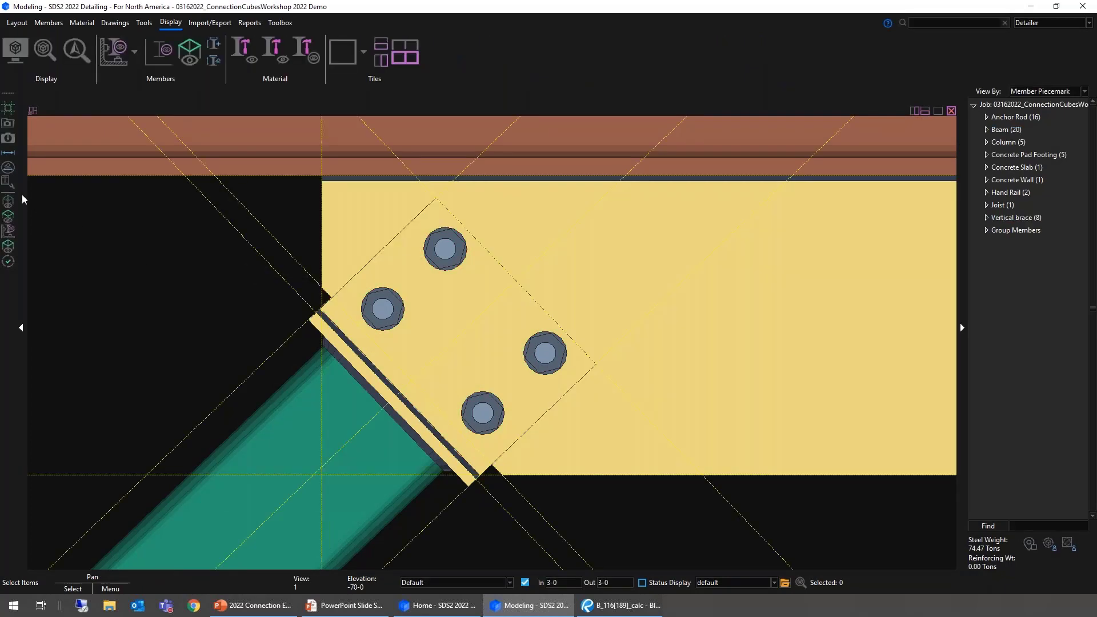
- Dimension the gusset plate's upper shoulder from its clipped corner to the edge of the bolted connection plate
click(8, 153)
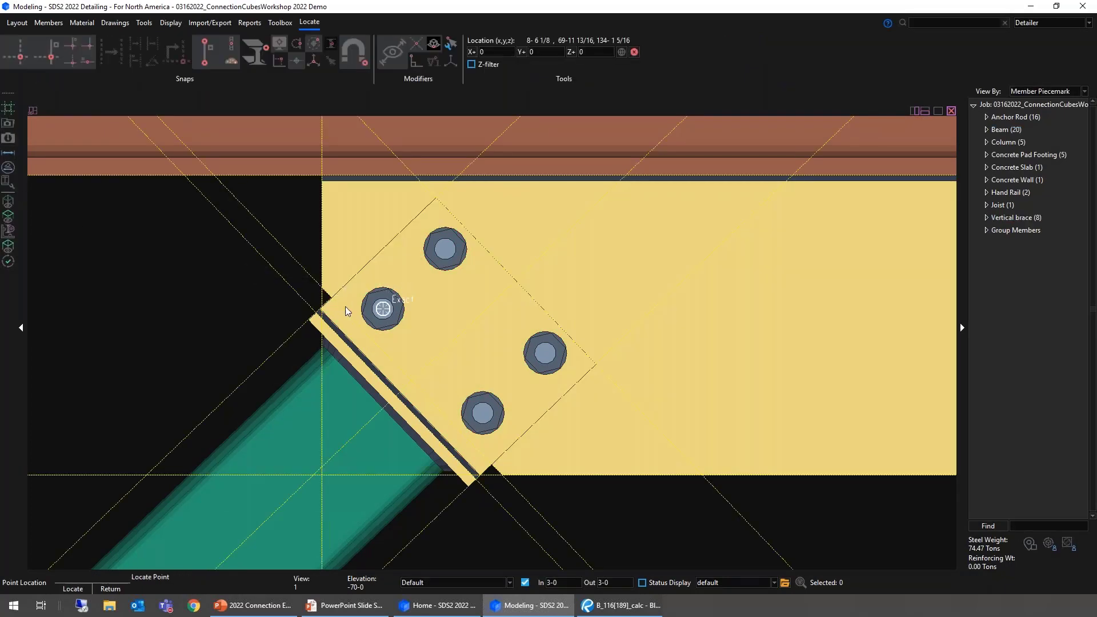
click(322, 287)
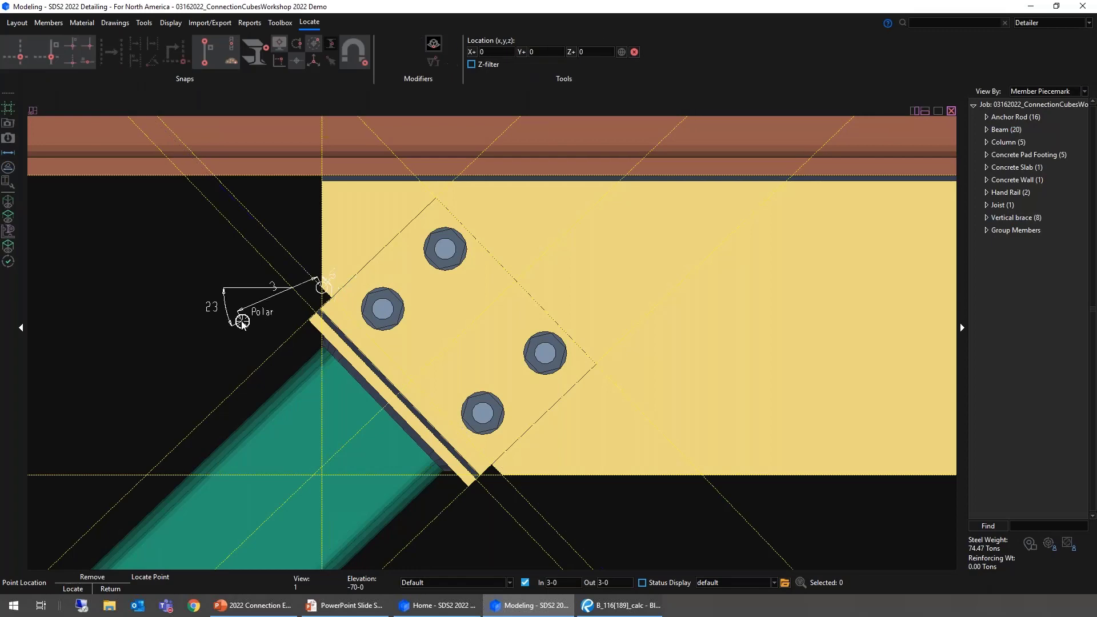
scroll(280, 287, up, 1)
scroll(280, 288, up, 2)
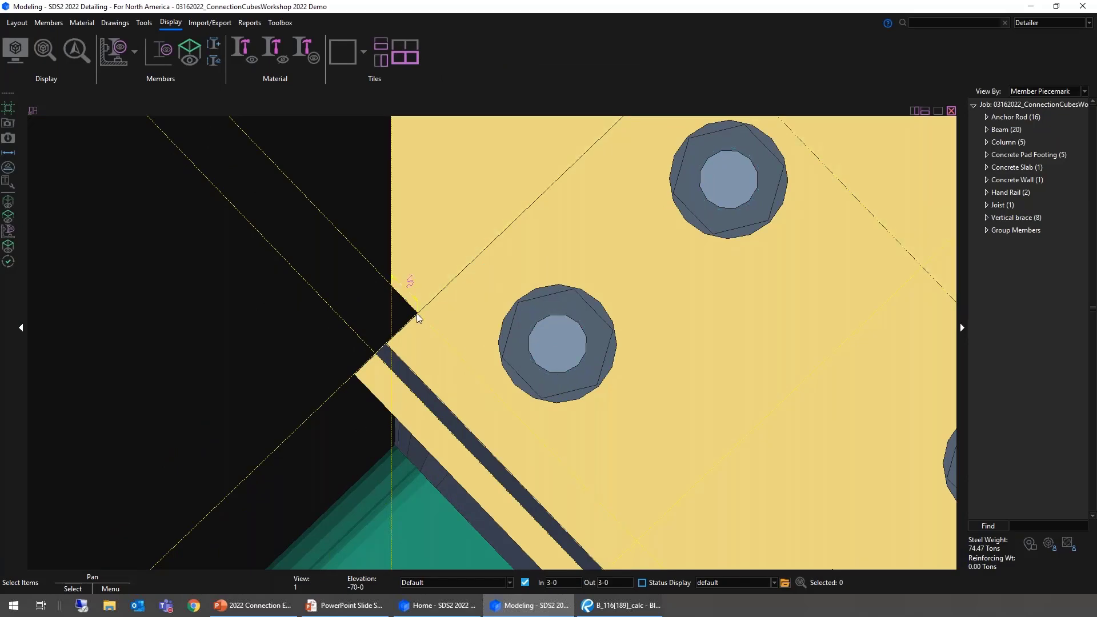
scroll(345, 283, down, 3)
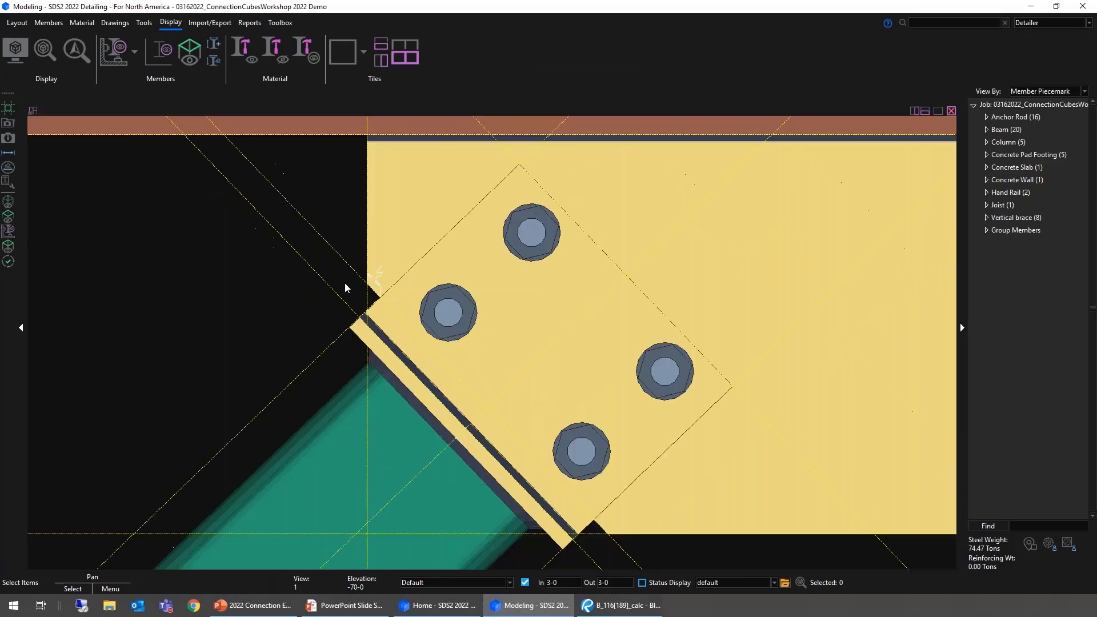
scroll(344, 282, down, 3)
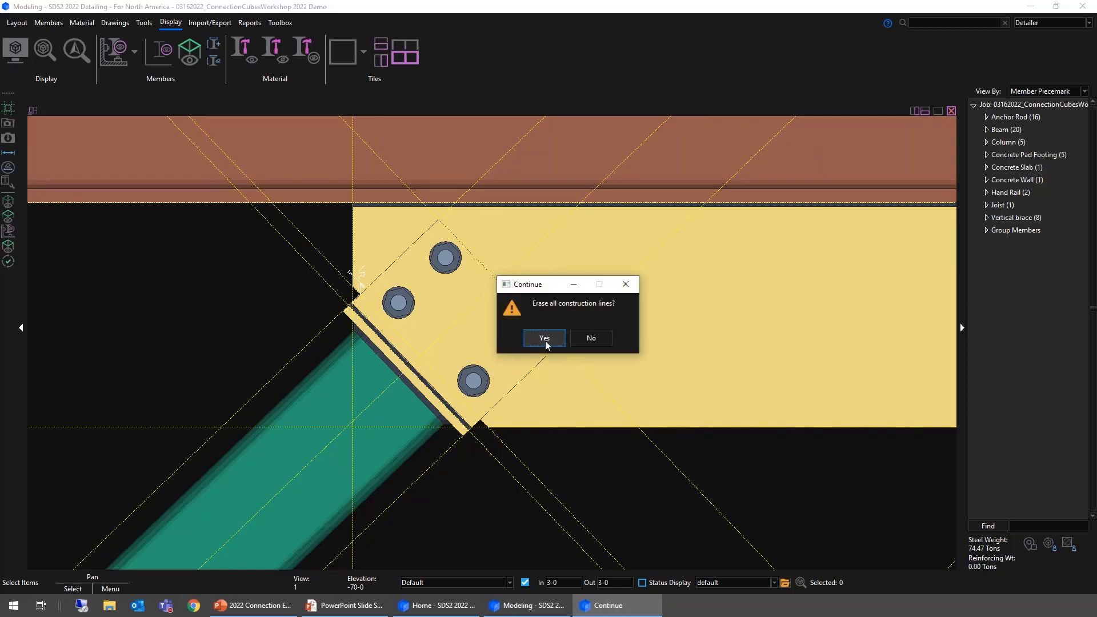
- Erase all construction lines and the shoulder dimension at the bolted connection, and switch to the PowerPoint slide show
click(544, 338)
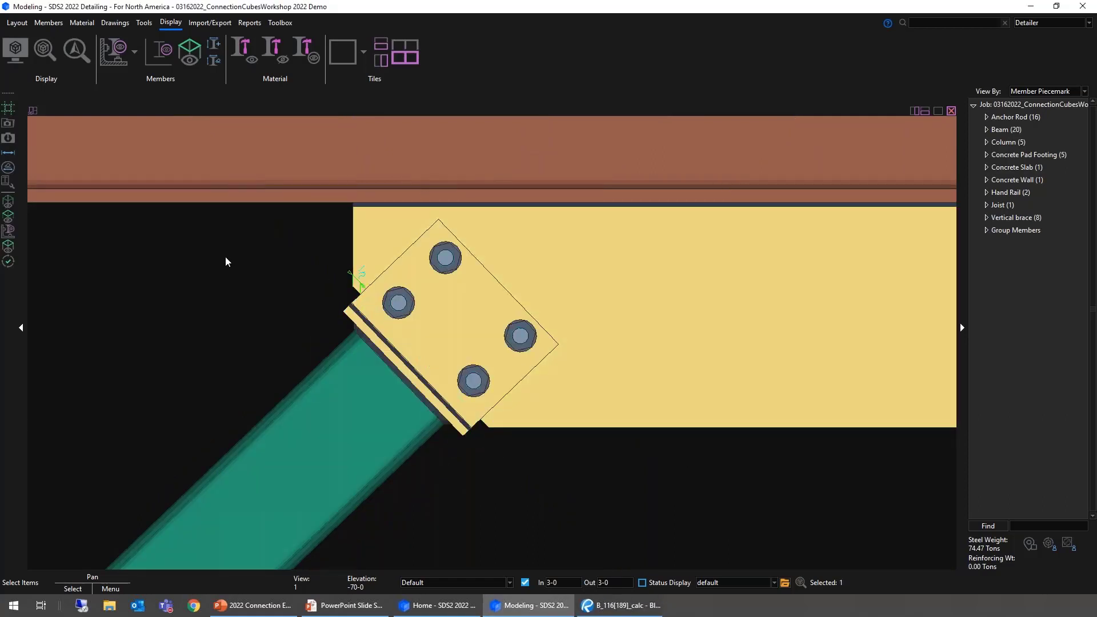
scroll(240, 272, down, 2)
middle_drag(250, 298, 203, 378)
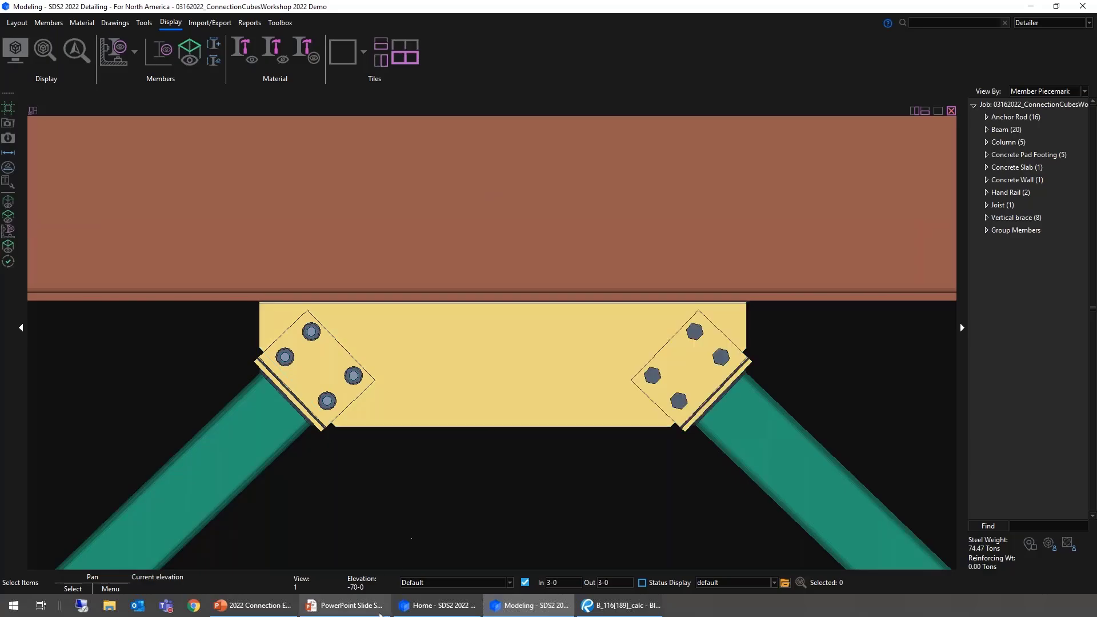
click(356, 610)
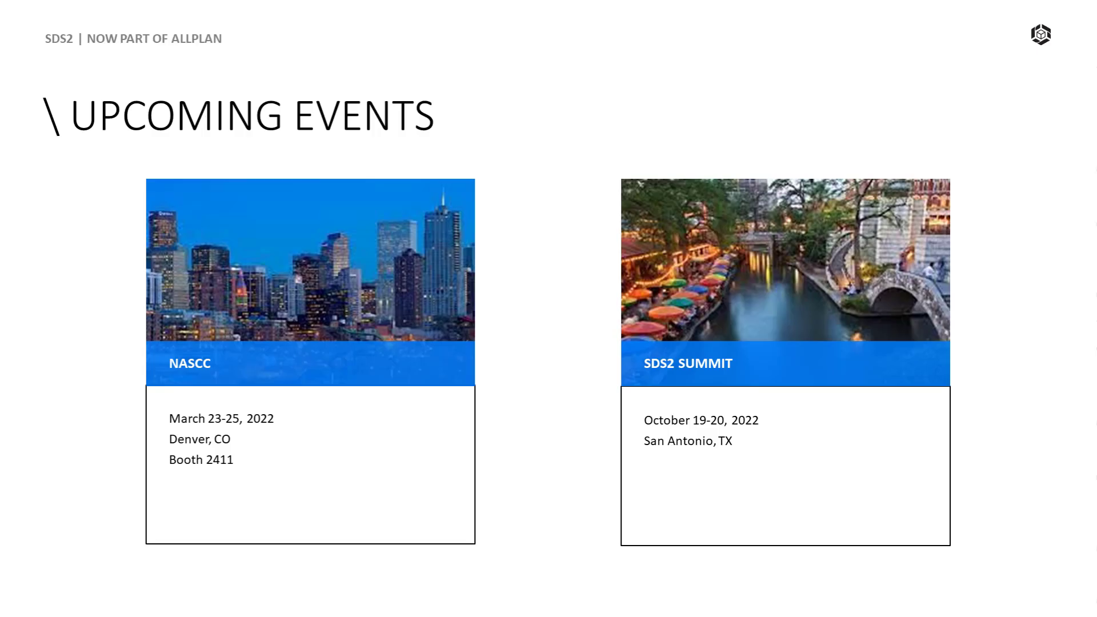